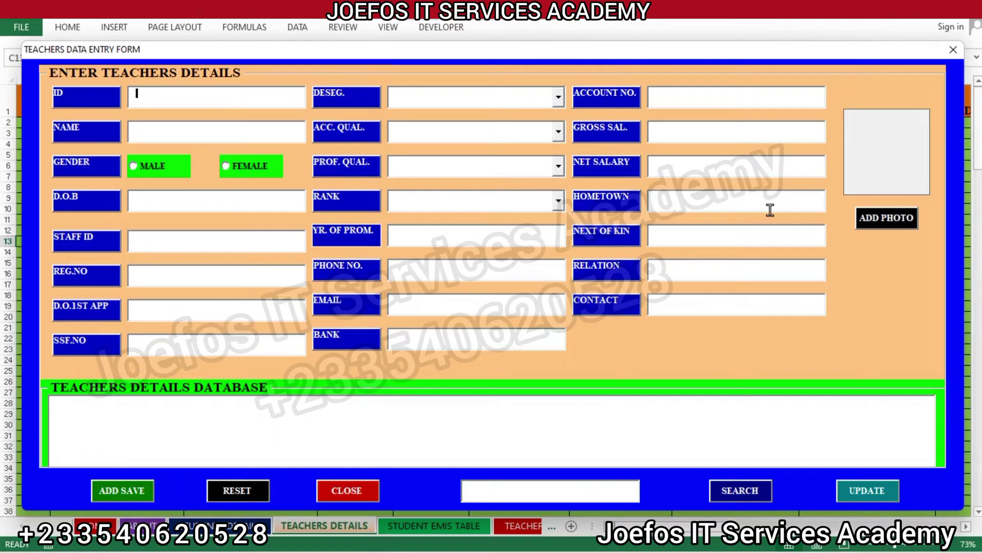
Close the running teachers data entry form and widen the property list in the form designer
{"action": "left_click", "coordinate": [948, 45]}
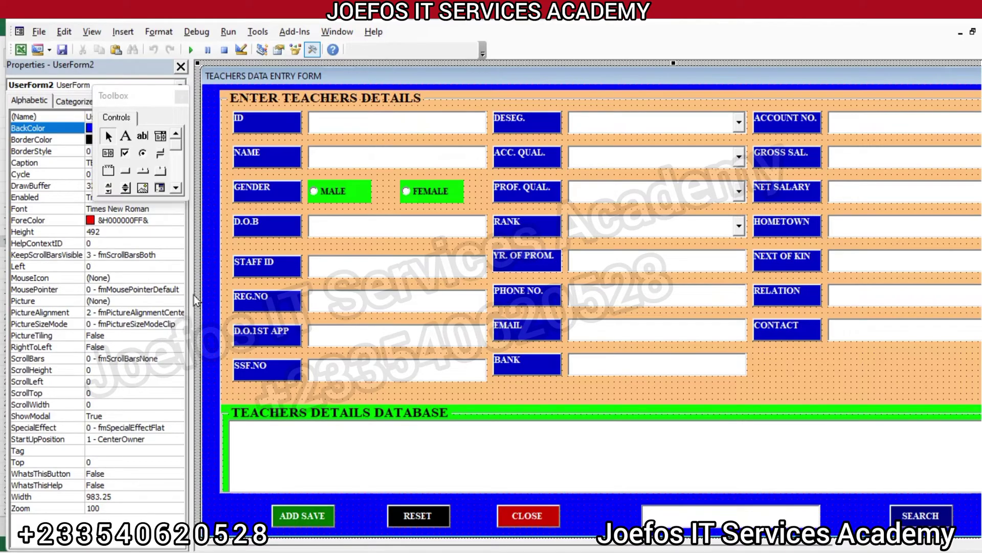
{"action": "left_click_drag", "start_coordinate": [189, 292], "coordinate": [231, 293]}
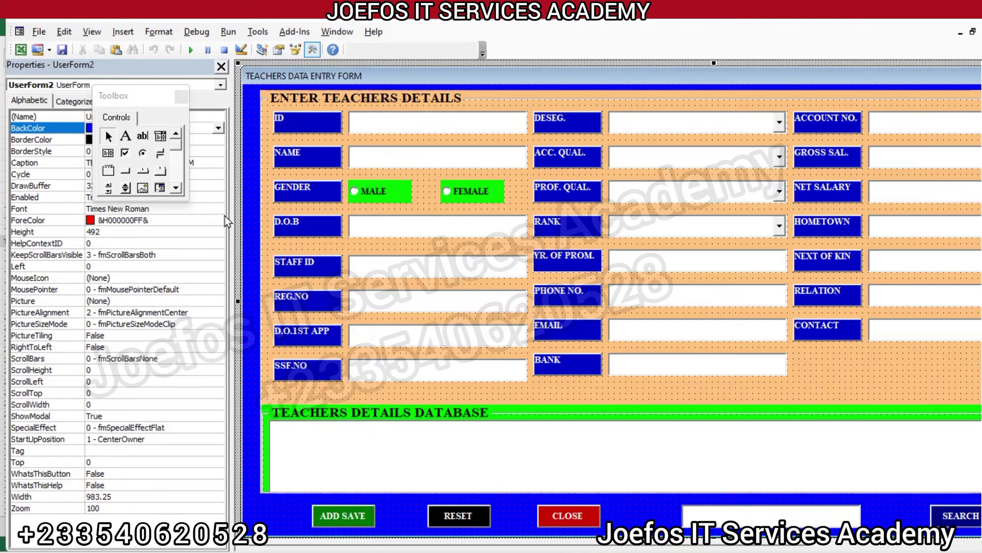
{"action": "left_click", "coordinate": [88, 119]}
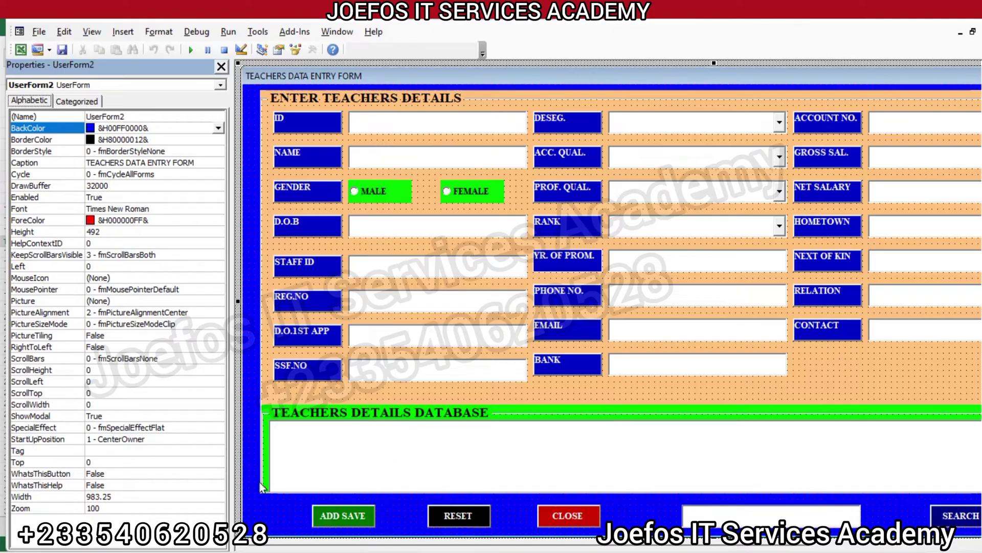
Set ColumnHeads to True for the list box in the Teachers Details Database frame
{"action": "left_click", "coordinate": [346, 444]}
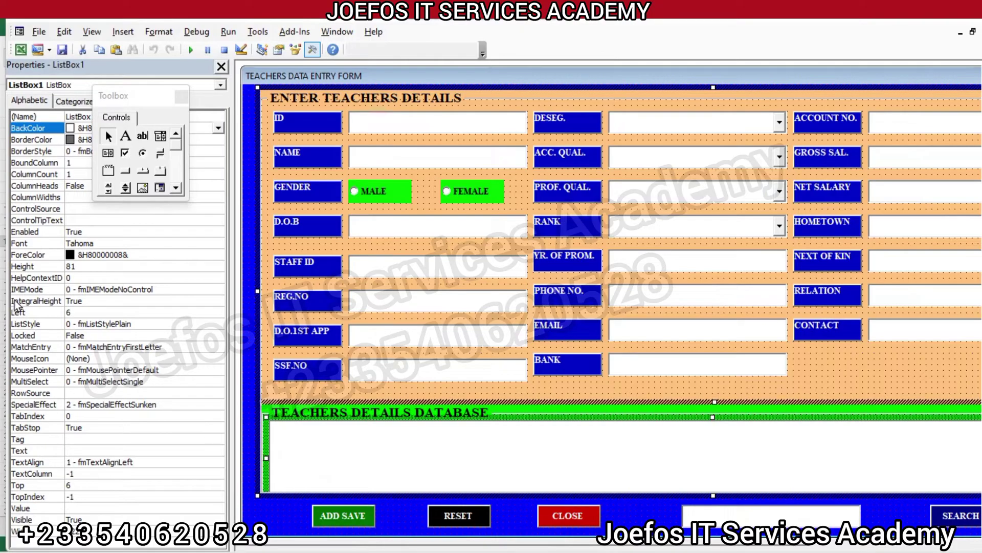
{"action": "left_click", "coordinate": [45, 186]}
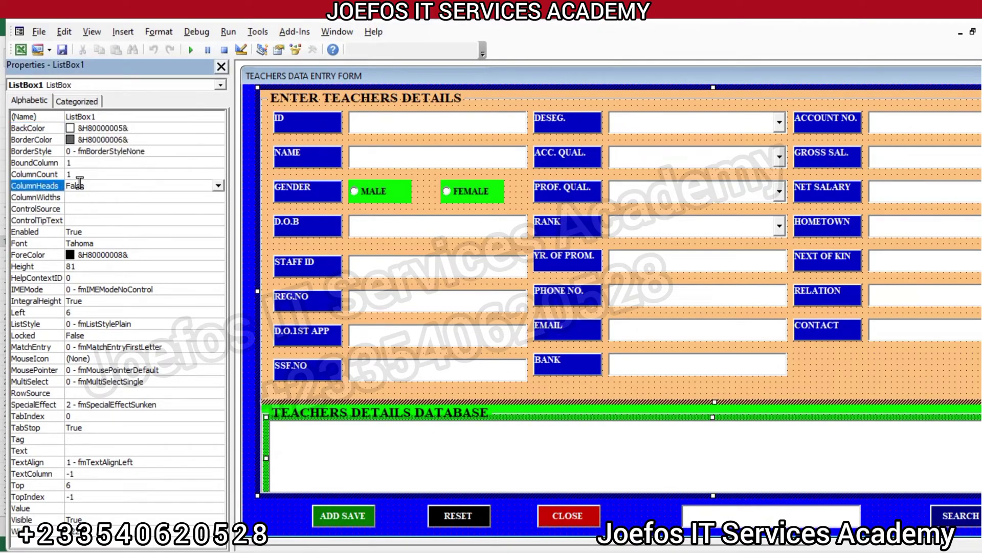
{"action": "left_click", "coordinate": [219, 186]}
{"action": "left_click", "coordinate": [180, 197]}
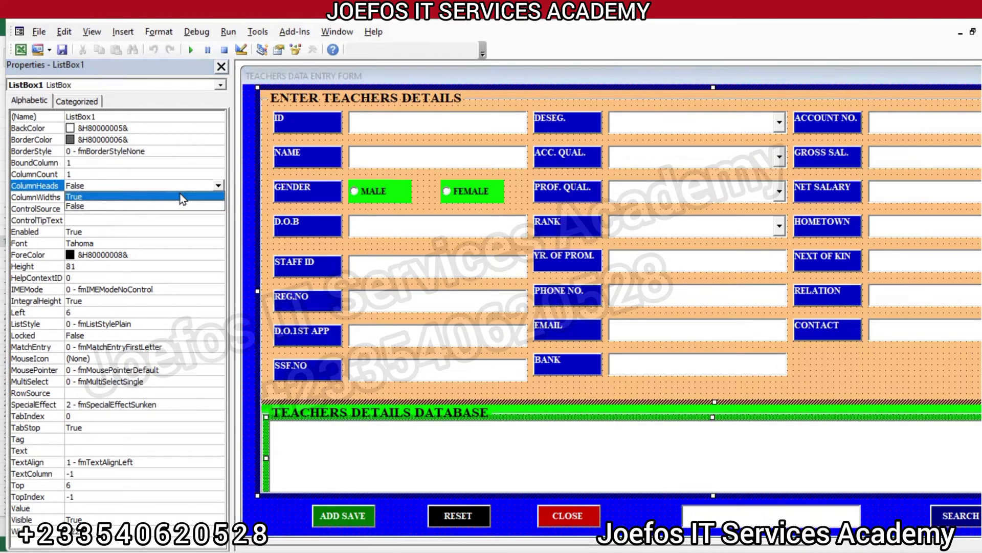
Set the ColumnCount of the teachers database list box to 23
{"action": "left_click", "coordinate": [79, 174]}
{"action": "left_click", "coordinate": [79, 174]}
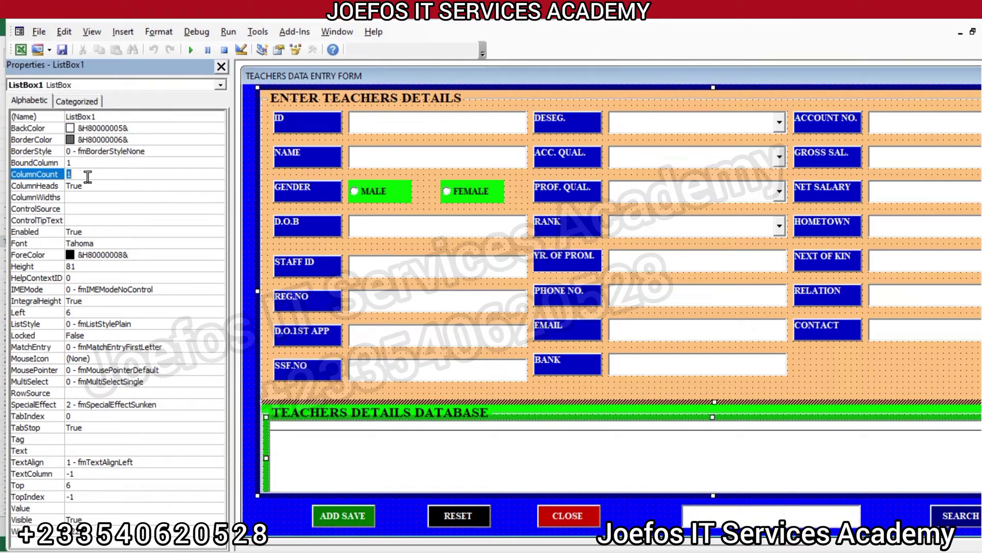
{"action": "type", "text": "2e3"}
{"action": "key", "text": "BackSpace"}
{"action": "key", "text": "BackSpace"}
{"action": "type", "text": "3"}
{"action": "left_click", "coordinate": [36, 187]}
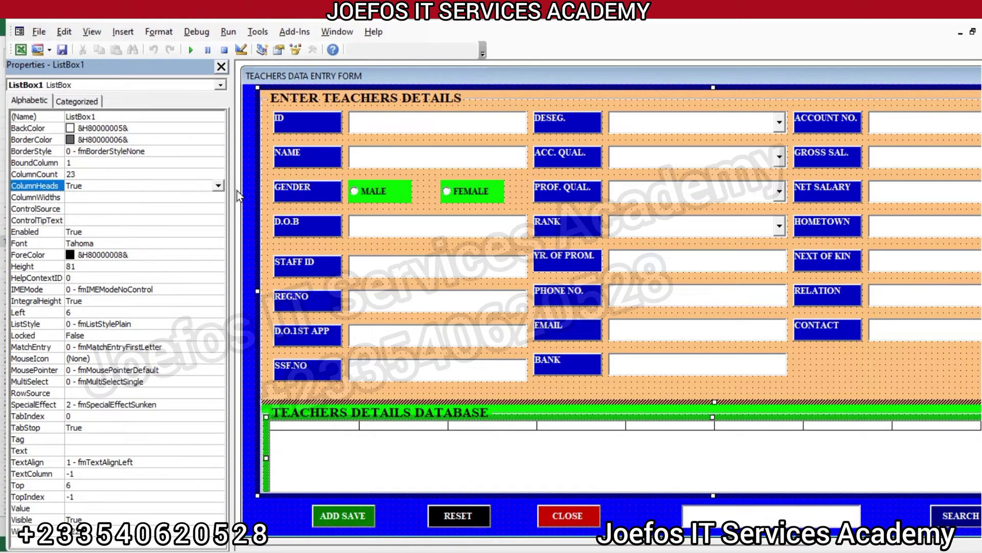
Enter the list box's first eight ColumnWidths, for ID through SSF.NO, as 80,180,100,120,120,120,180,180
{"action": "left_click", "coordinate": [42, 198]}
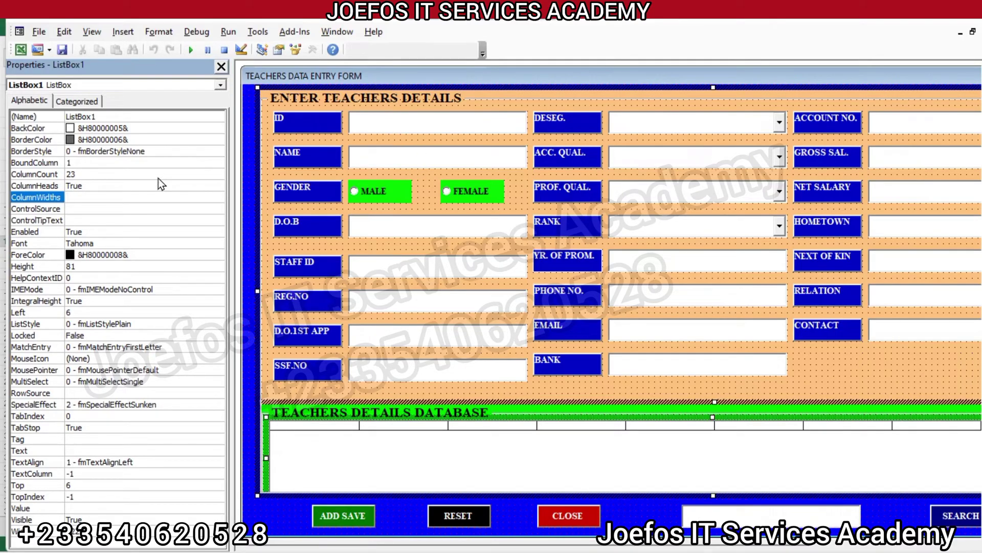
{"action": "type", "text": "80,180,100,"}
{"action": "type", "text": "120,"}
{"action": "type", "text": "120"}
{"action": "type", "text": ",120,180,180"}
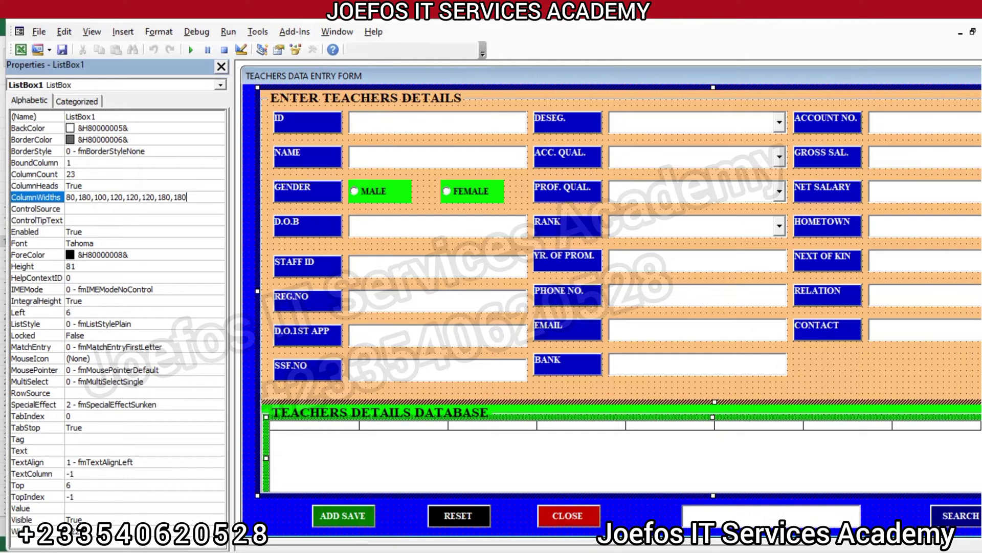
Append the widths 200,180,180,120 to ColumnWidths for the DESEG., ACC. QUAL., PROF. QUAL. and RANK columns
{"action": "type", "text": ","}
{"action": "type", "text": "200,"}
{"action": "type", "text": "180,180"}
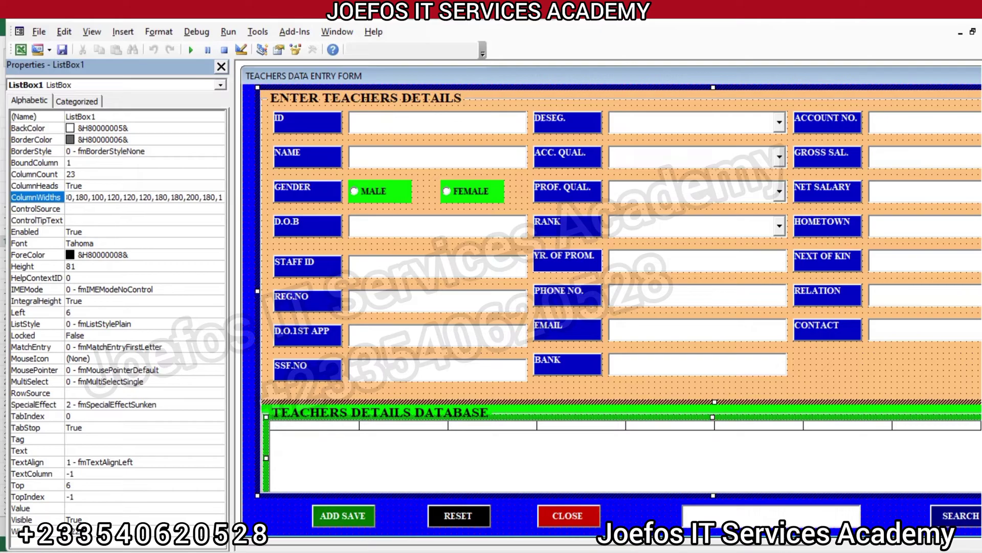
{"action": "type", "text": ","}
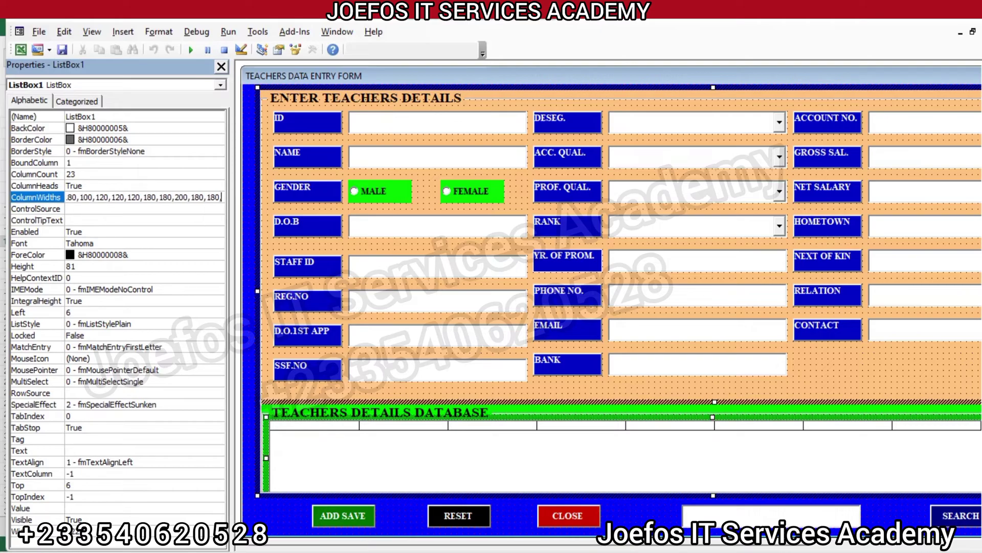
{"action": "type", "text": "120"}
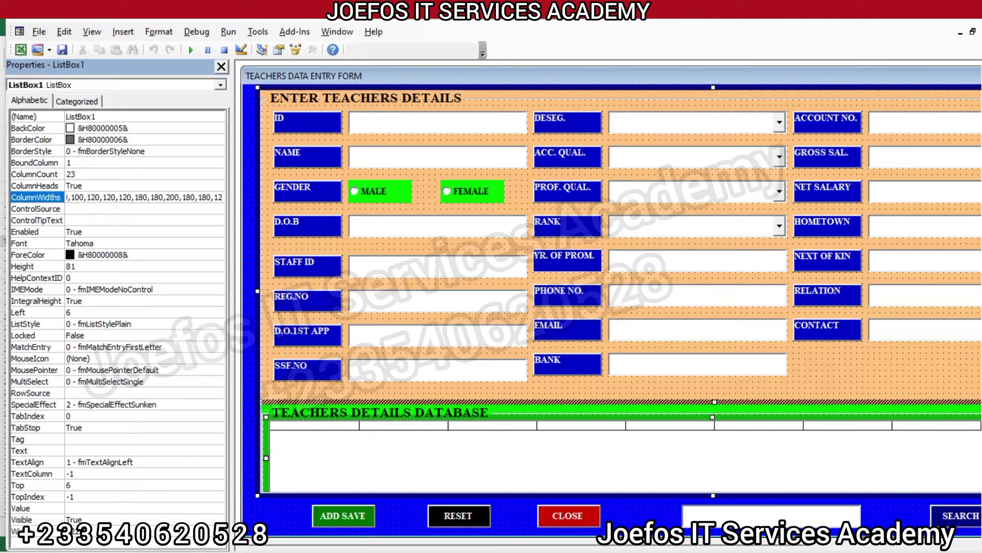
{"action": "type", "text": ","}
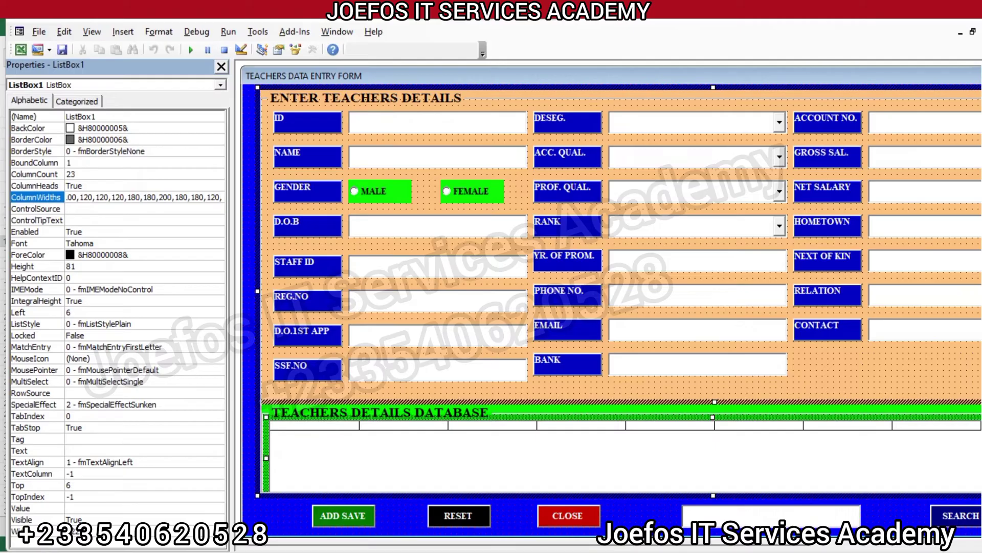
Append the widths 100,100,180,100 to ColumnWidths for the YR. OF PROM., PHONE NO., EMAIL and BANK columns
{"action": "type", "text": "100"}
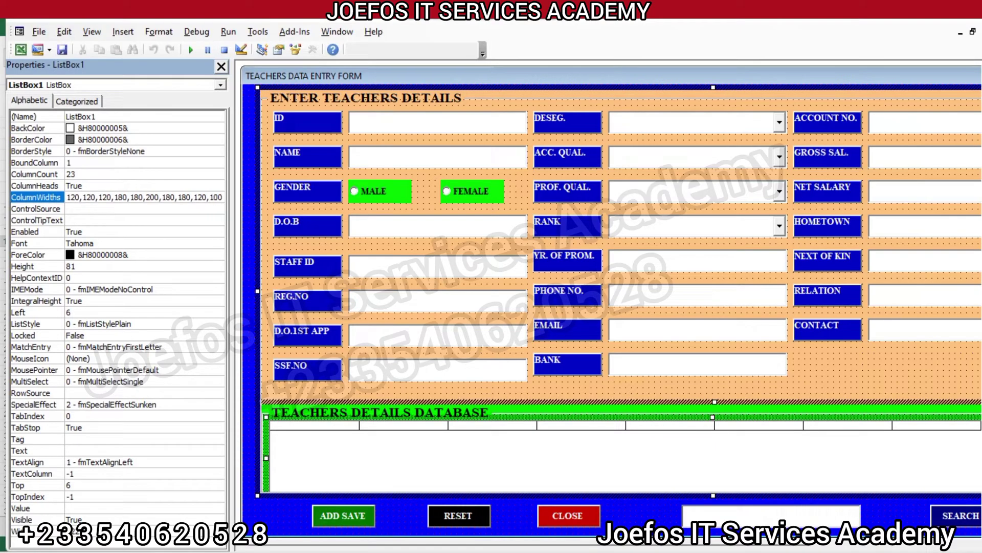
{"action": "type", "text": ","}
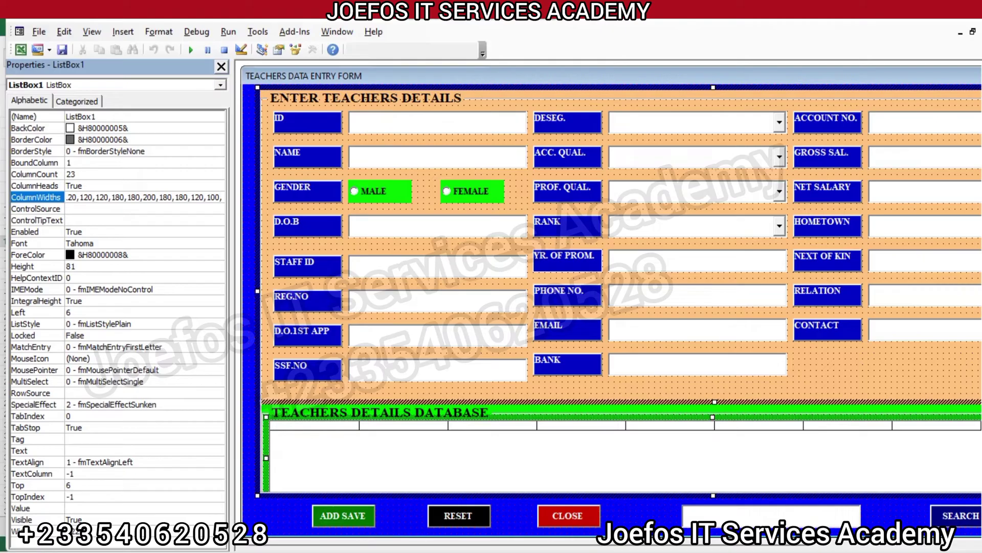
{"action": "type", "text": "1"}
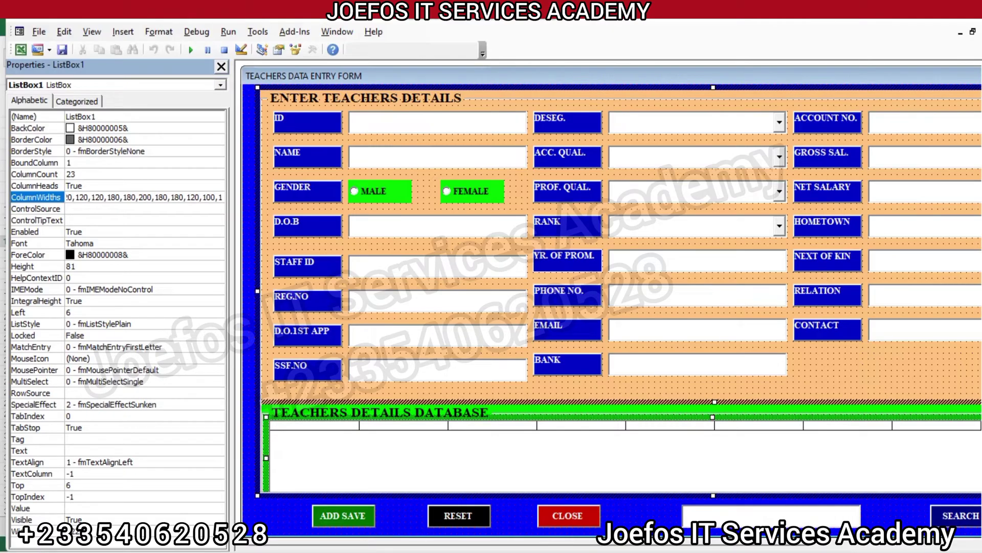
{"action": "type", "text": "00,"}
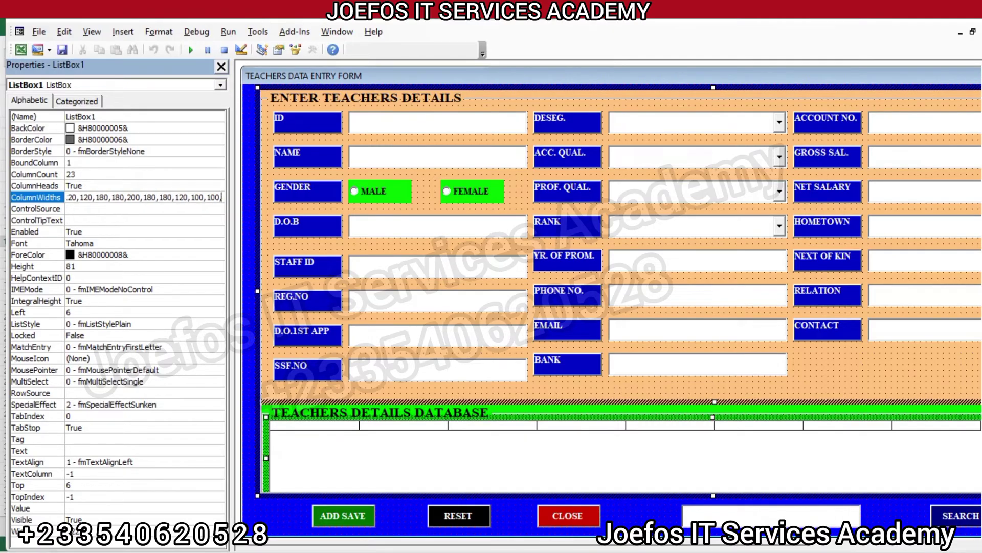
{"action": "type", "text": "1"}
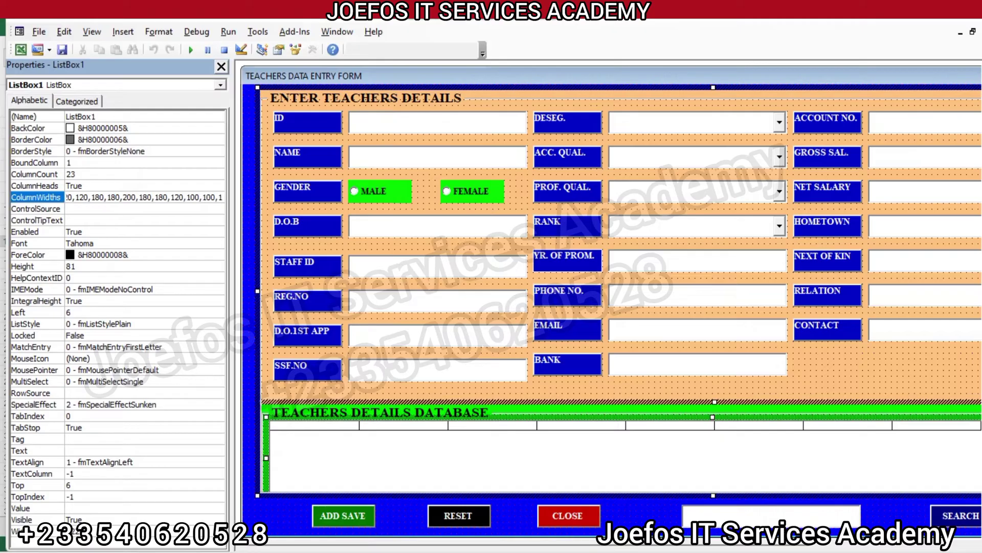
{"action": "type", "text": "80"}
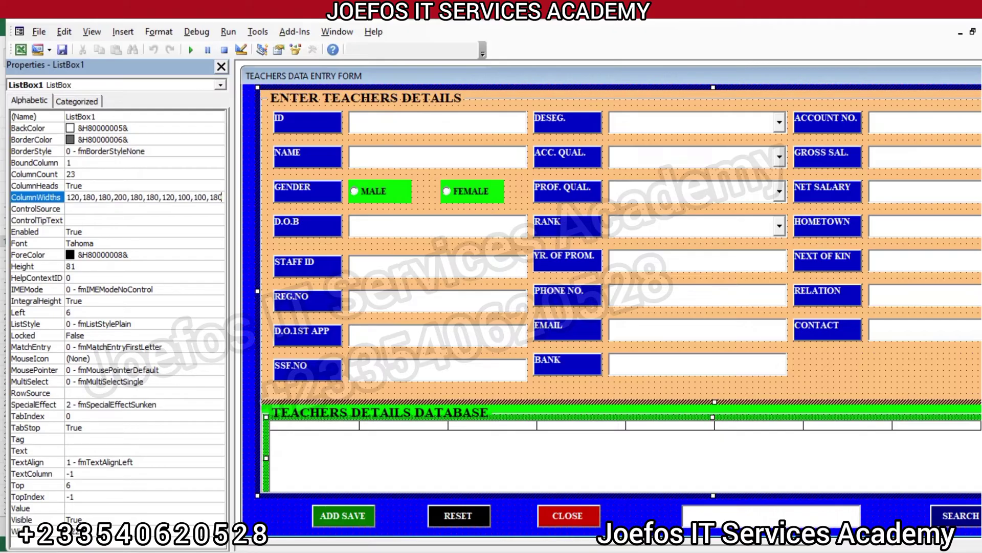
{"action": "type", "text": ","}
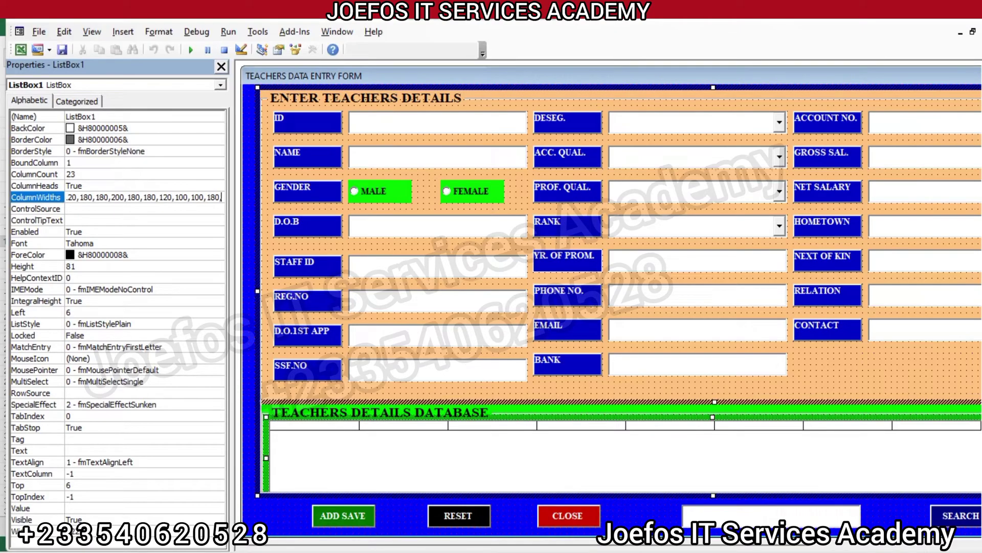
{"action": "type", "text": "1"}
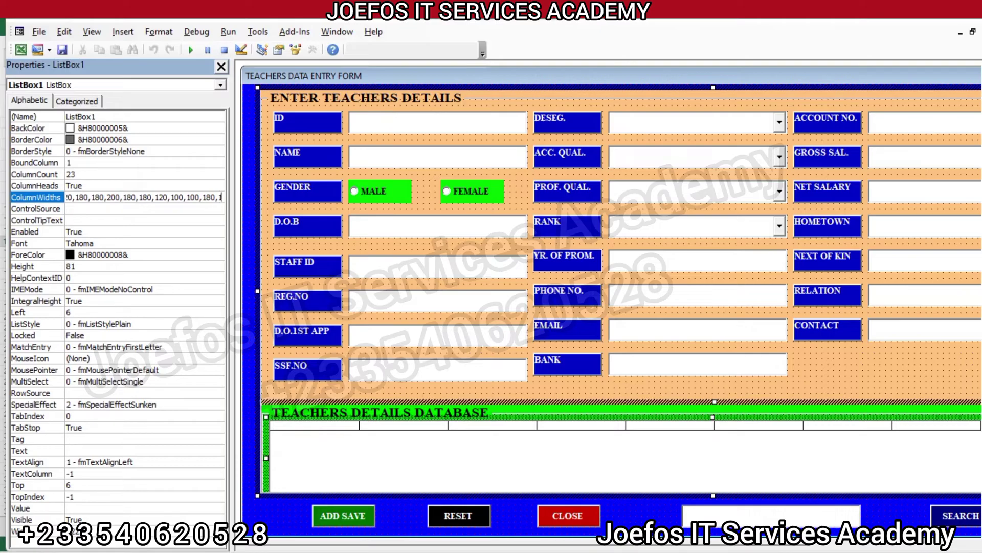
{"action": "type", "text": "00,"}
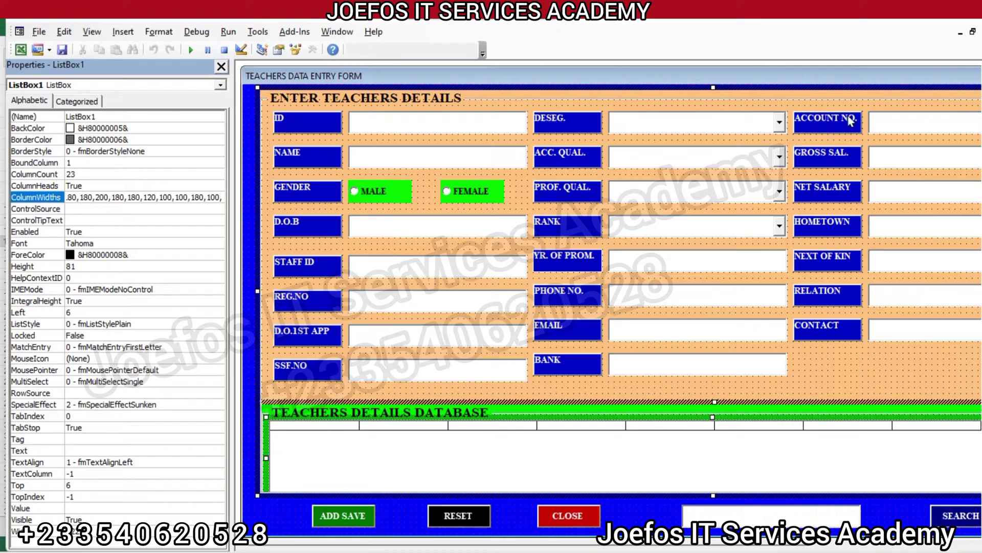
{"action": "key", "text": "BackSpace"}
Append the widths 180,100,100 to ColumnWidths for the ACCOUNT NO., GROSS SAL. and NET SALARY columns
{"action": "type", "text": "1"}
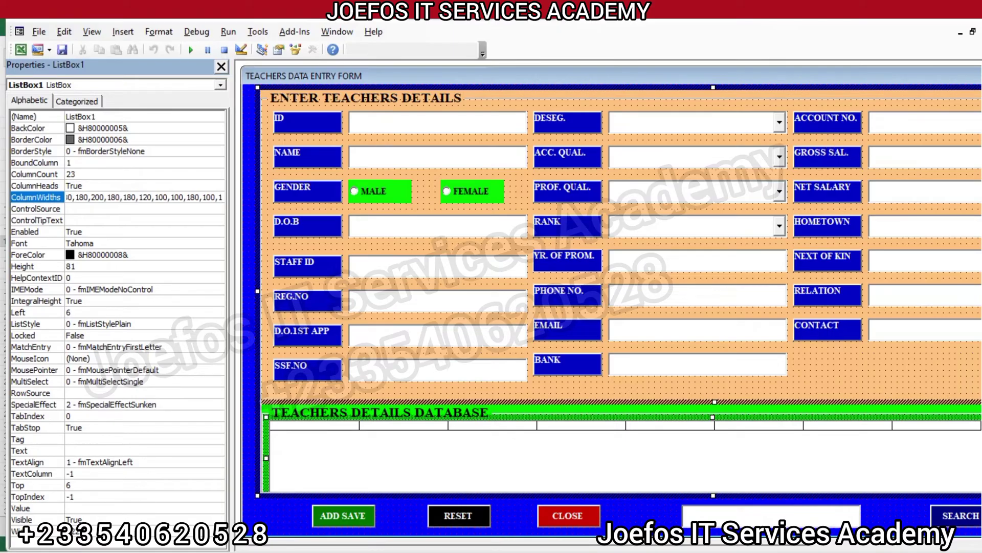
{"action": "type", "text": "80"}
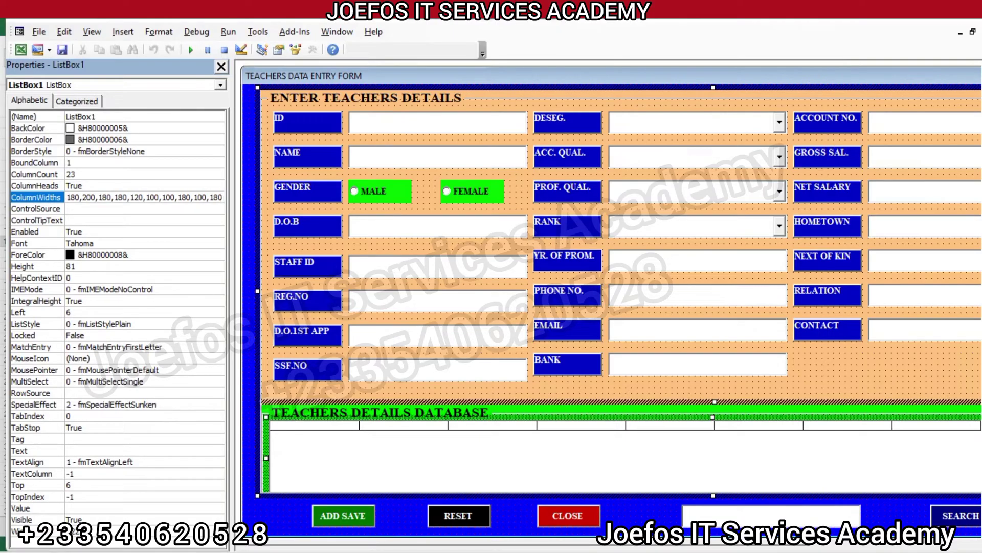
{"action": "type", "text": ","}
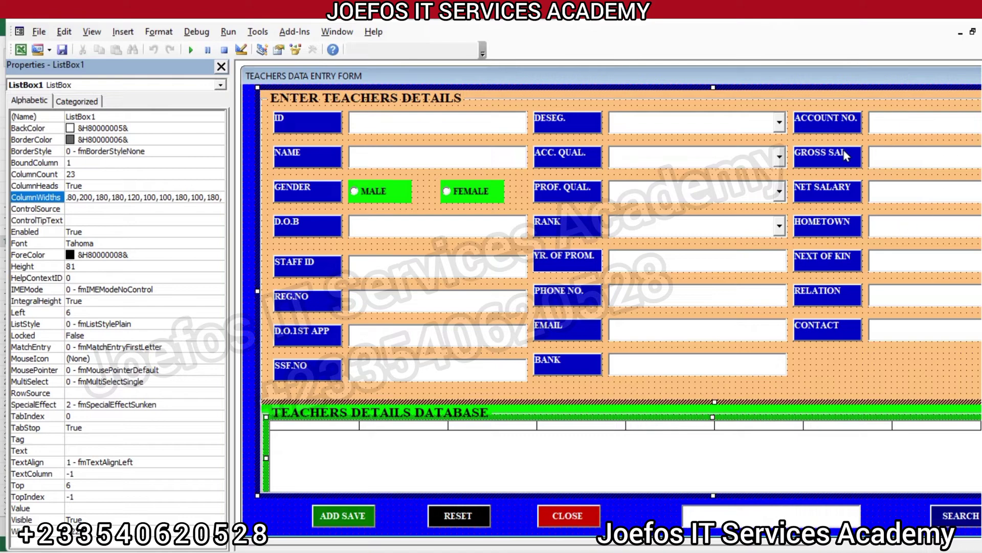
{"action": "type", "text": "1"}
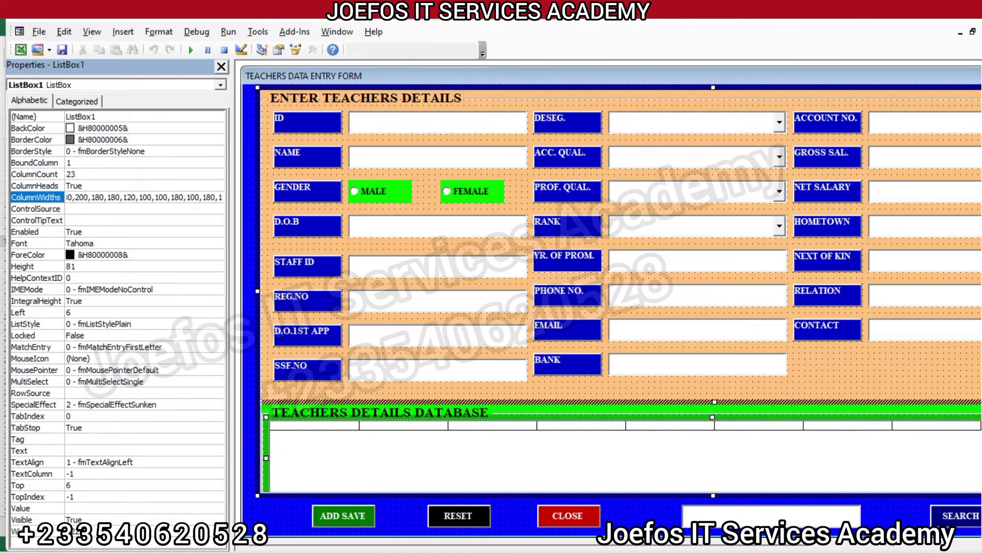
{"action": "type", "text": "00"}
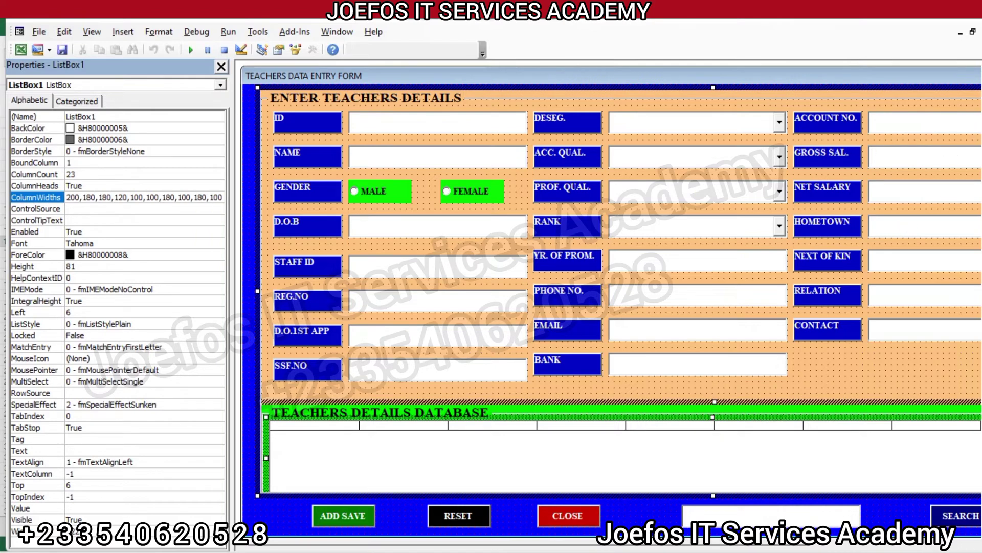
{"action": "type", "text": ","}
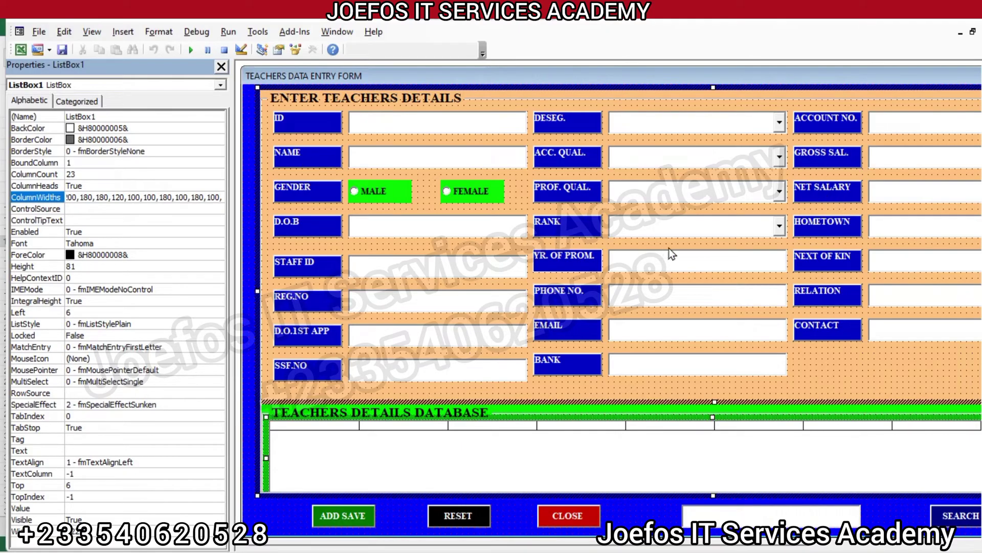
{"action": "type", "text": "1"}
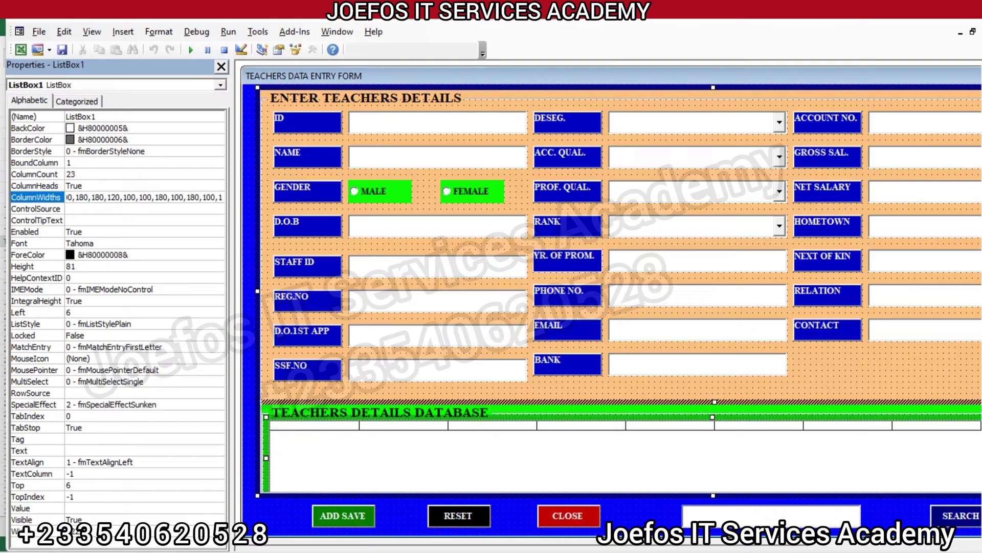
{"action": "type", "text": "00,"}
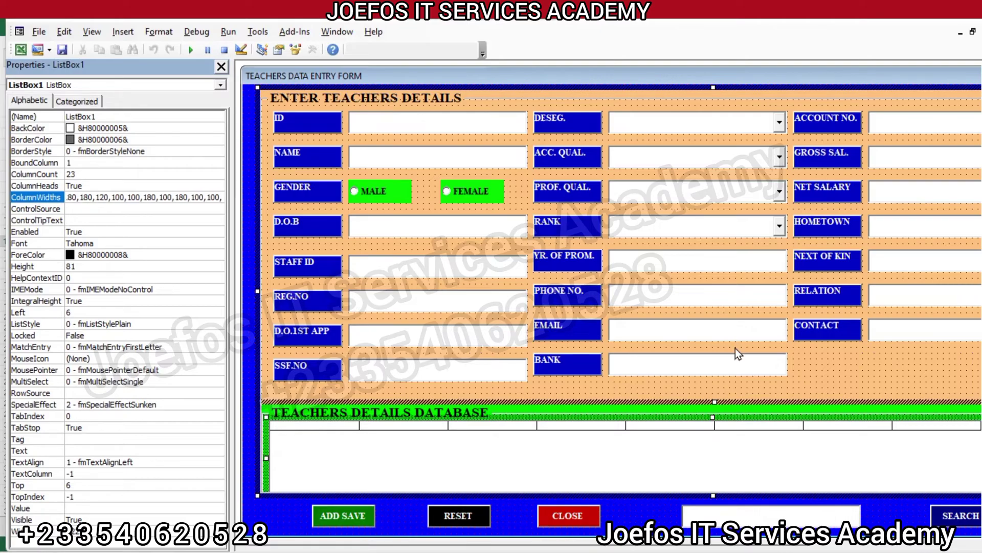
Complete ColumnWidths with 180,180,180,100 for the HOMETOWN, NEXT OF KIN, RELATION and CONTACT columns
{"action": "type", "text": "1"}
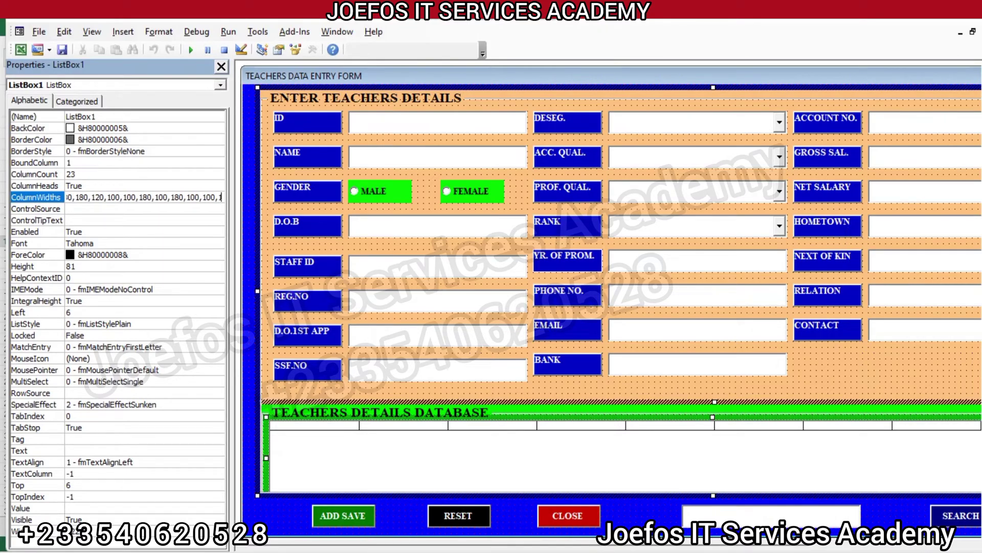
{"action": "type", "text": "80"}
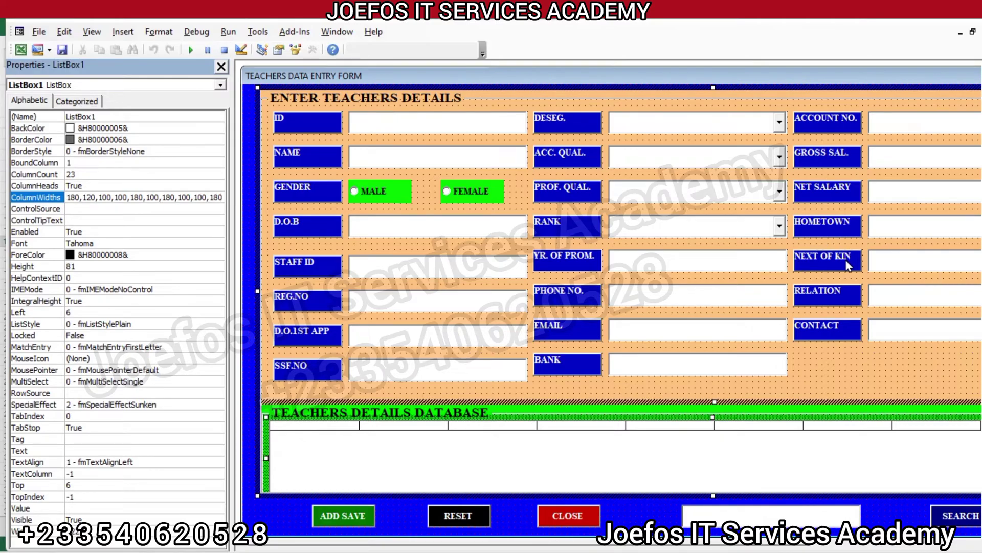
{"action": "type", "text": ","}
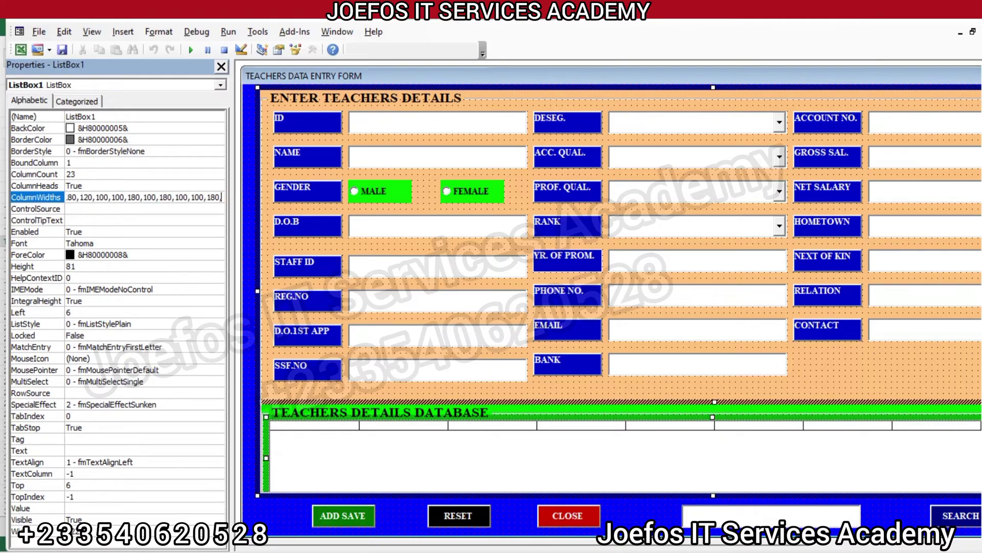
{"action": "type", "text": "180"}
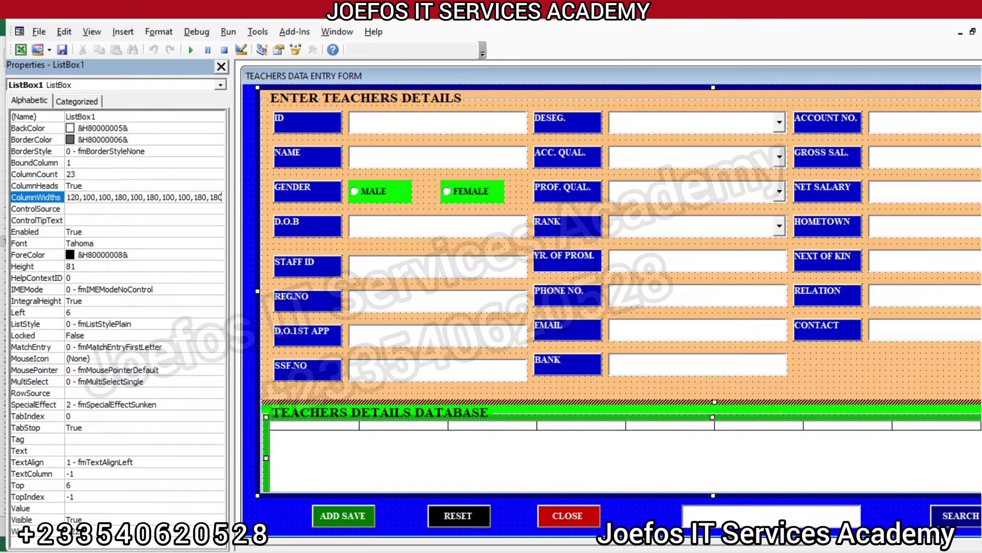
{"action": "type", "text": ","}
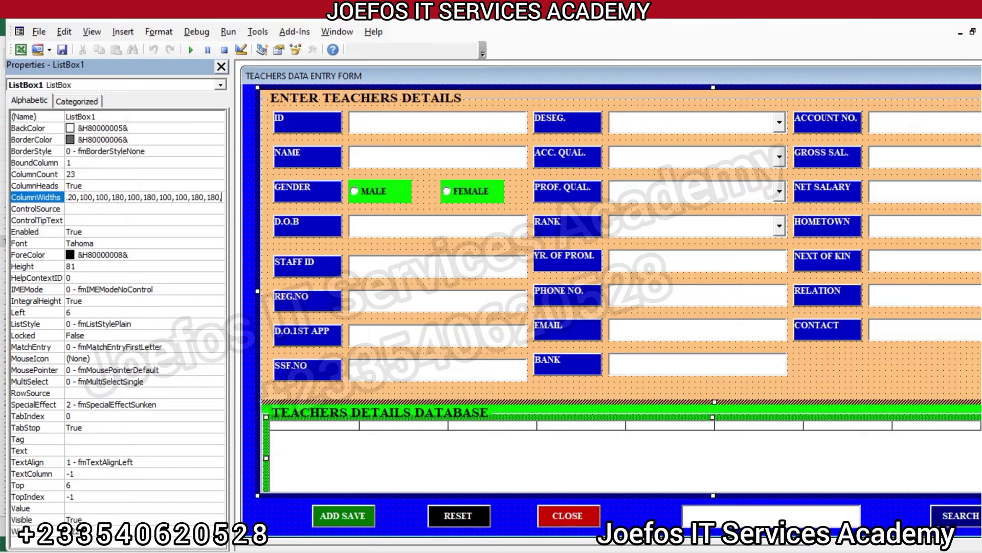
{"action": "type", "text": "180,1"}
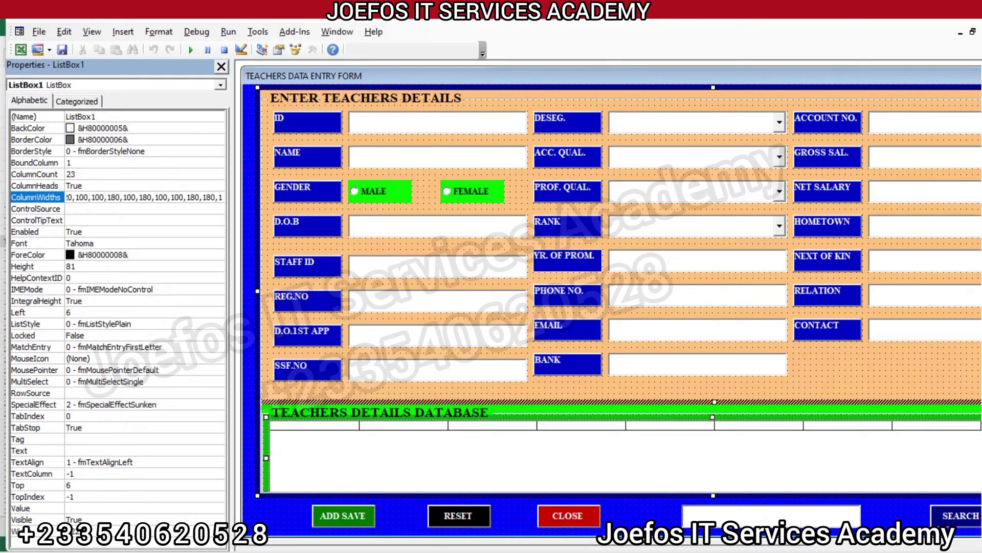
{"action": "type", "text": "80"}
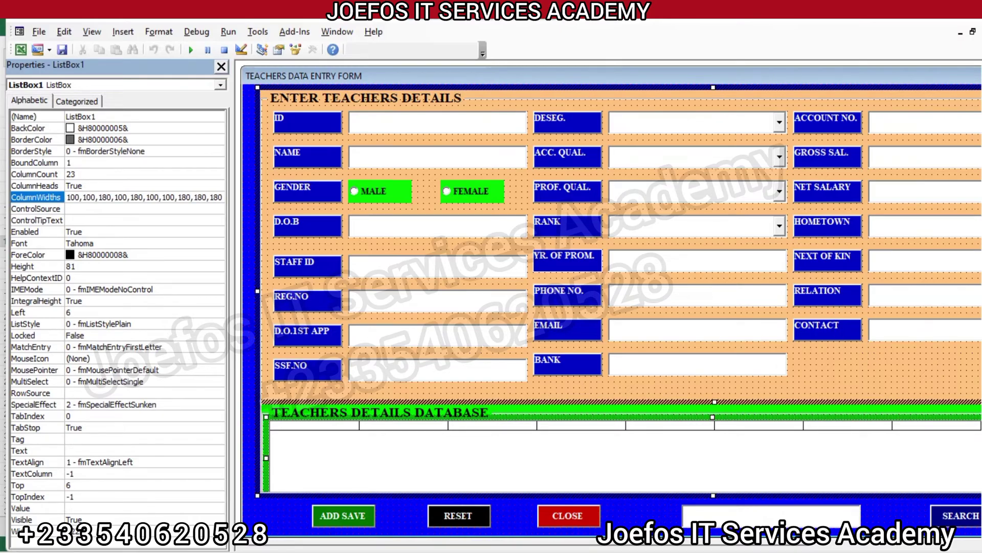
{"action": "type", "text": ","}
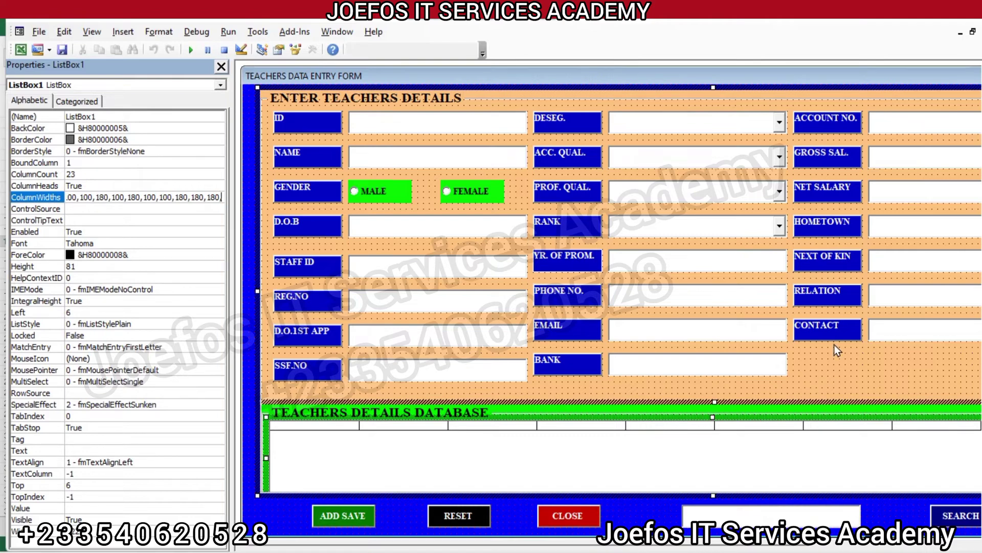
{"action": "type", "text": "100"}
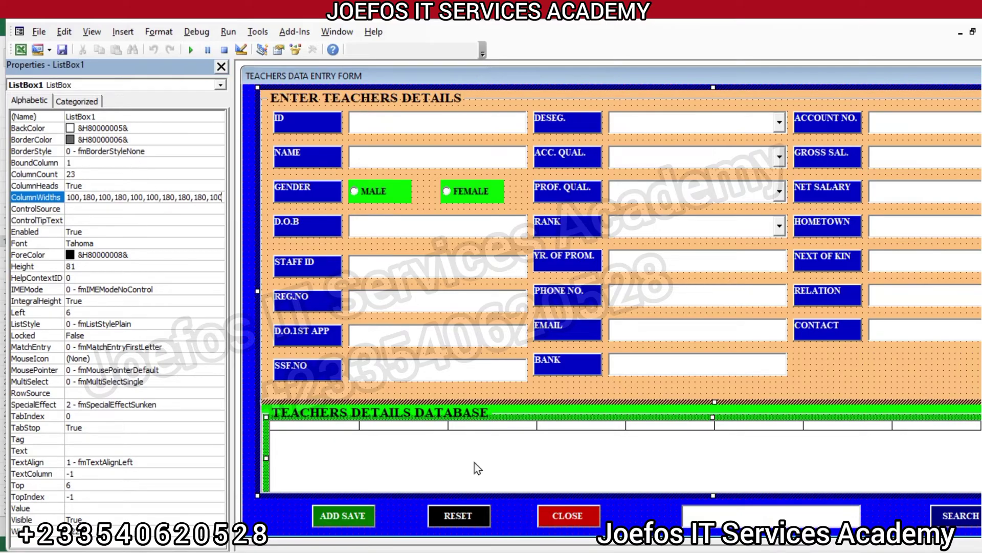
{"action": "left_click", "coordinate": [708, 388]}
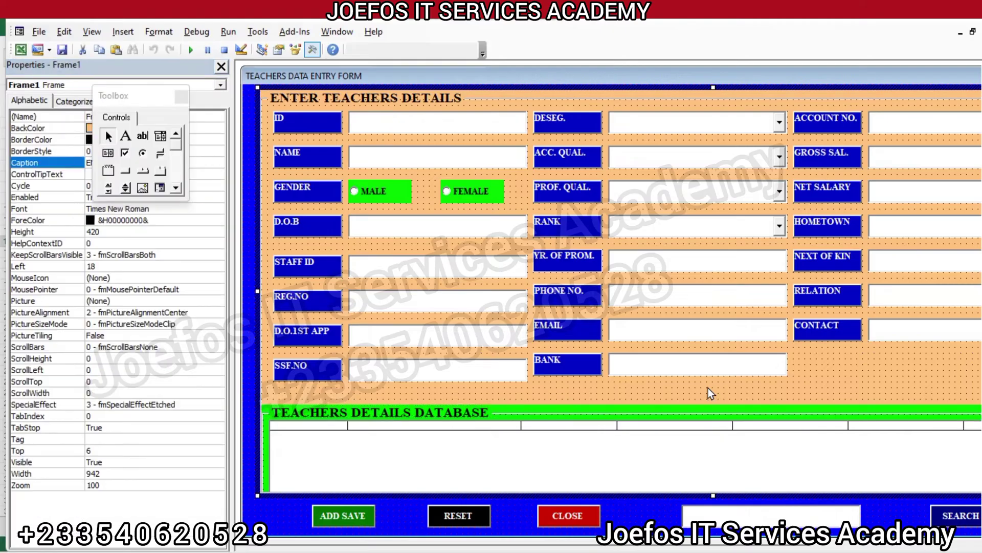
Run the teachers data entry form to check its list box, and close the running form
{"action": "left_click", "coordinate": [238, 32]}
{"action": "left_click", "coordinate": [222, 44]}
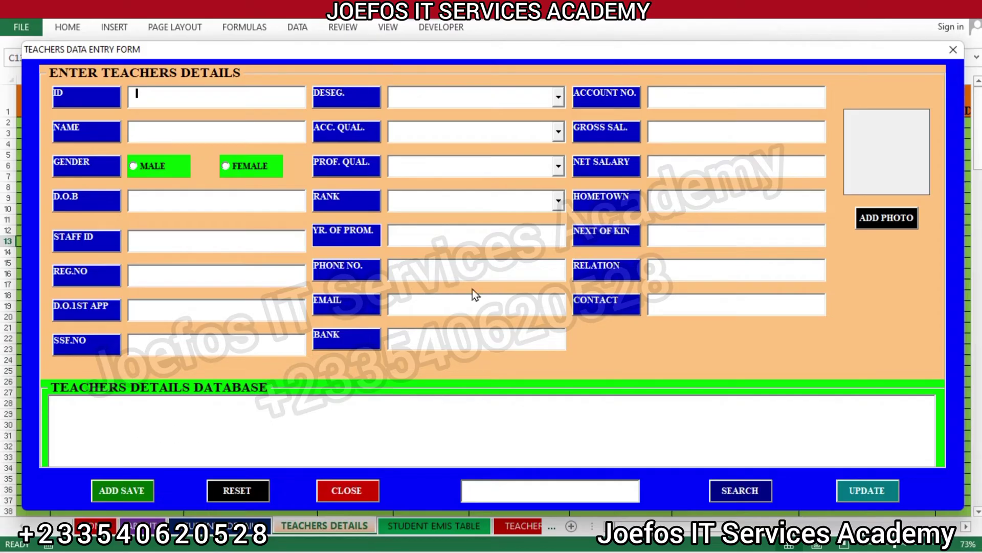
{"action": "left_click", "coordinate": [951, 55]}
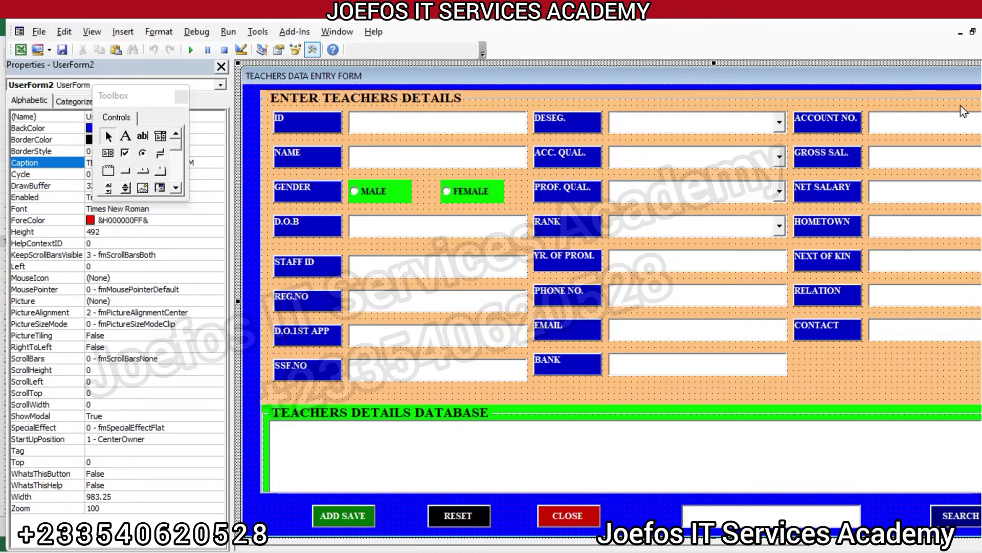
Close the open UserForm design windows and switch back to the Excel workbook
{"action": "left_click", "coordinate": [979, 32]}
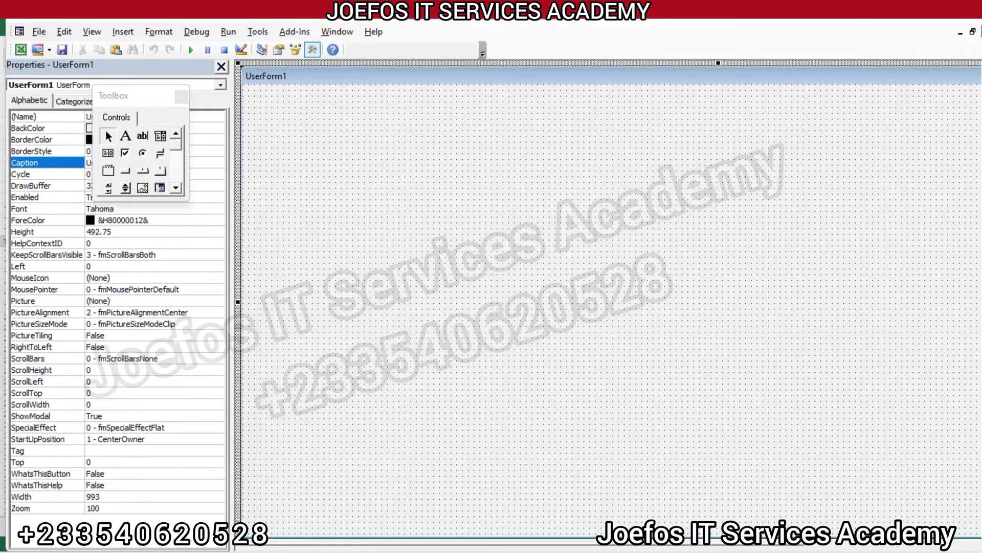
{"action": "left_click", "coordinate": [979, 32]}
{"action": "key", "text": "alt+F11"}
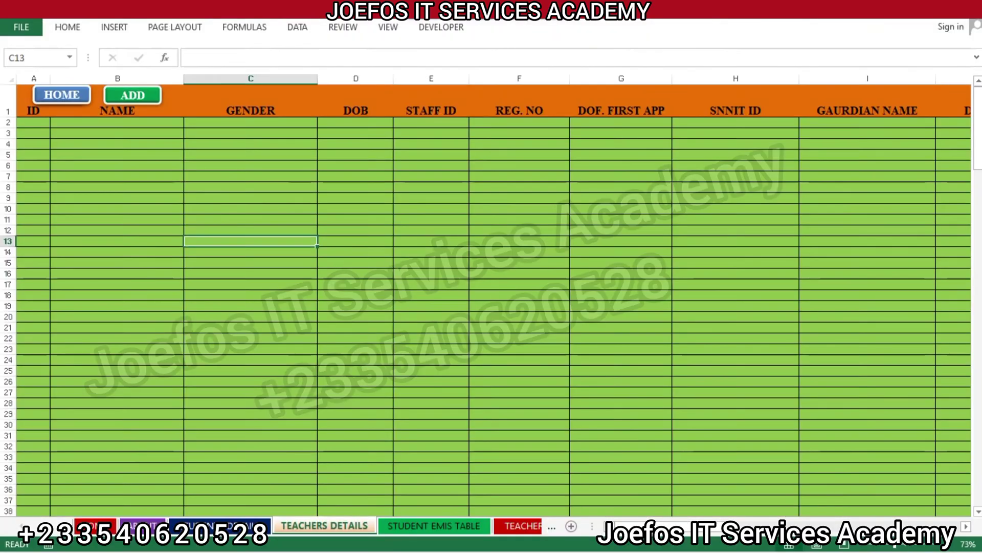
Delete the empty worksheet Sheet1 located between T.D.F.EMIS INFO and SETTINGS
{"action": "left_click", "coordinate": [554, 529]}
{"action": "left_click", "coordinate": [554, 529]}
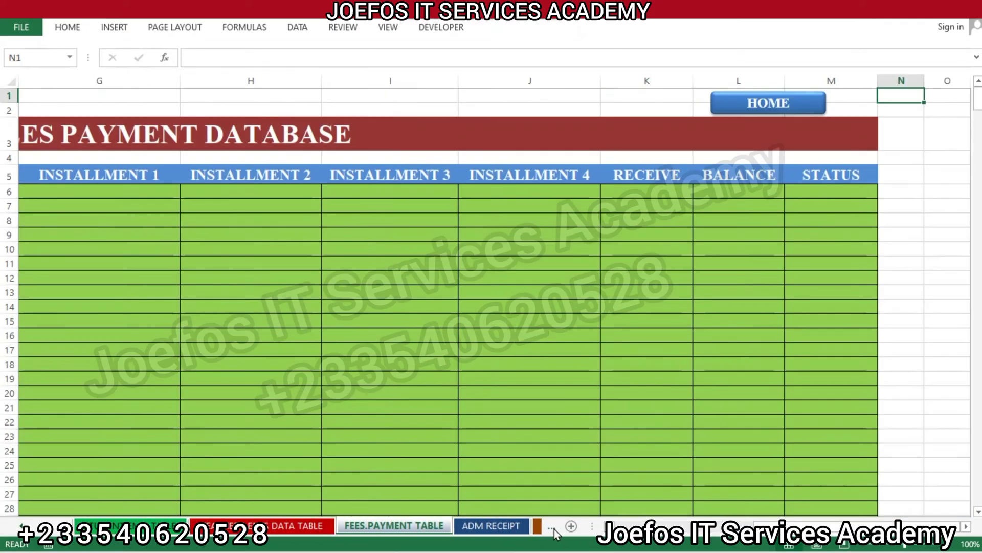
{"action": "left_click", "coordinate": [554, 529]}
{"action": "left_click", "coordinate": [554, 529]}
{"action": "left_click", "coordinate": [554, 529]}
{"action": "left_click", "coordinate": [491, 525]}
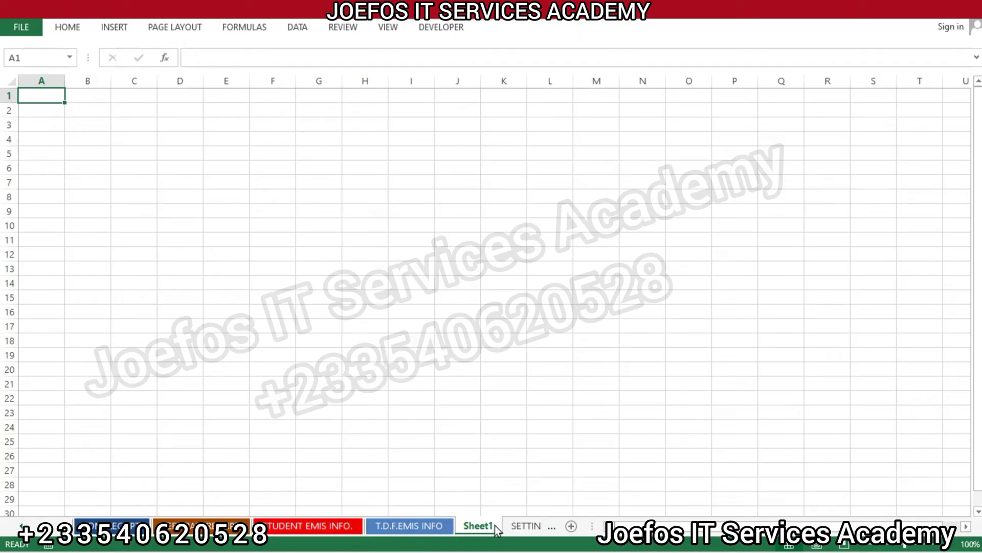
{"action": "right_click", "coordinate": [491, 525]}
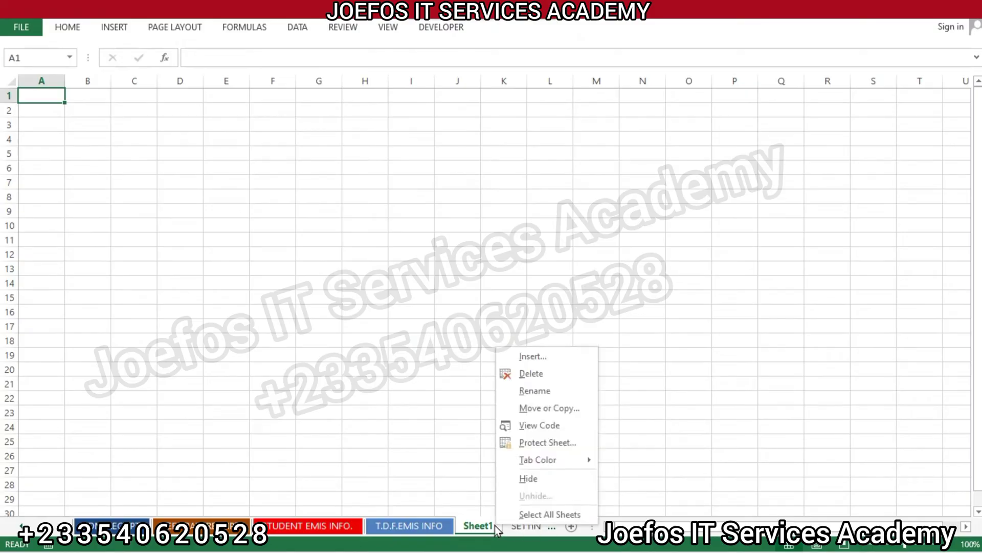
{"action": "left_click", "coordinate": [550, 375]}
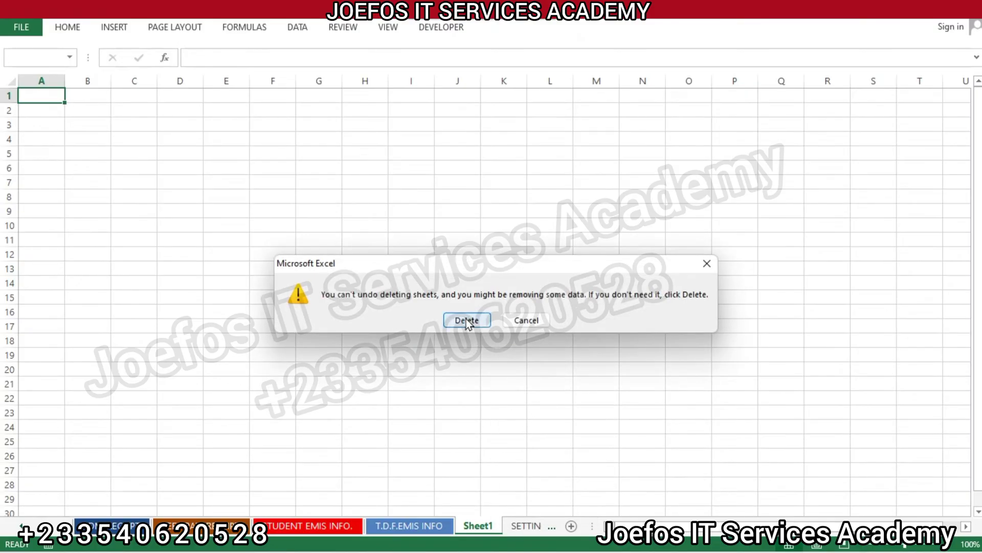
{"action": "left_click", "coordinate": [465, 318]}
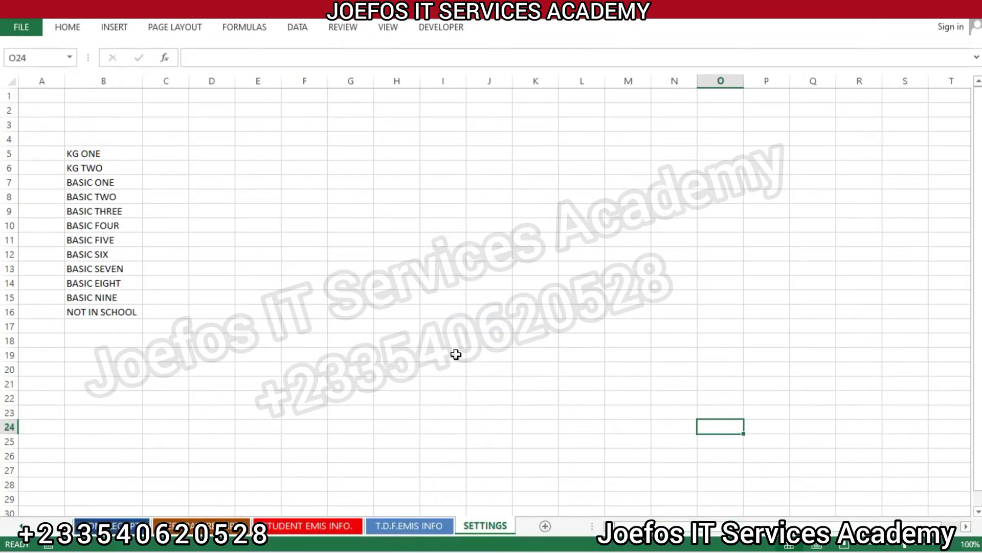
{"action": "left_click", "coordinate": [216, 153]}
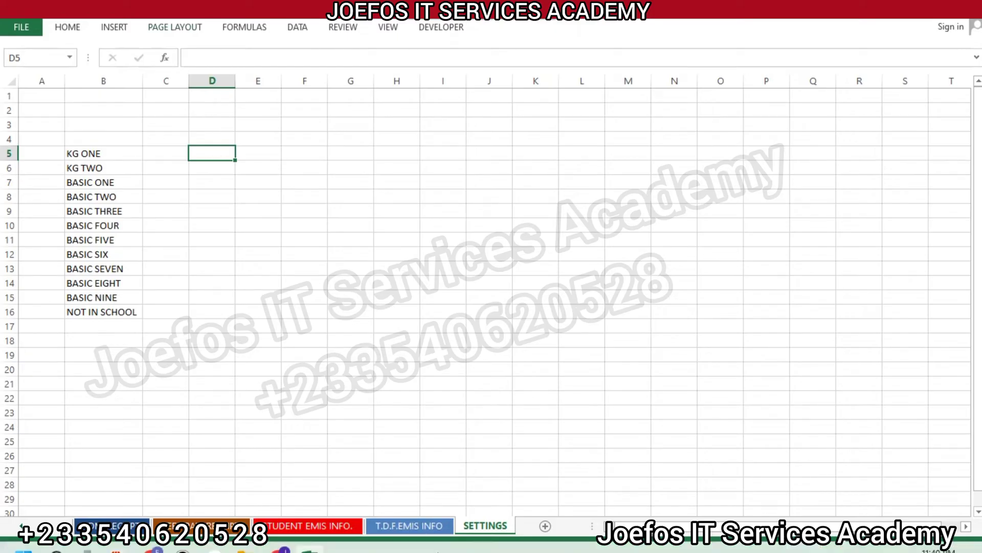
{"action": "mouse_move", "coordinate": [306, 534]}
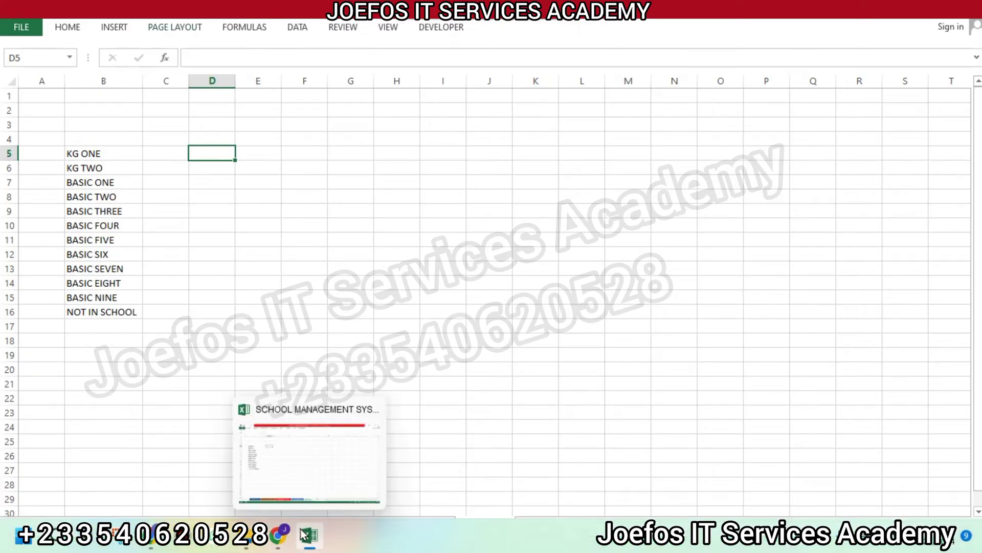
{"action": "left_click", "coordinate": [331, 468]}
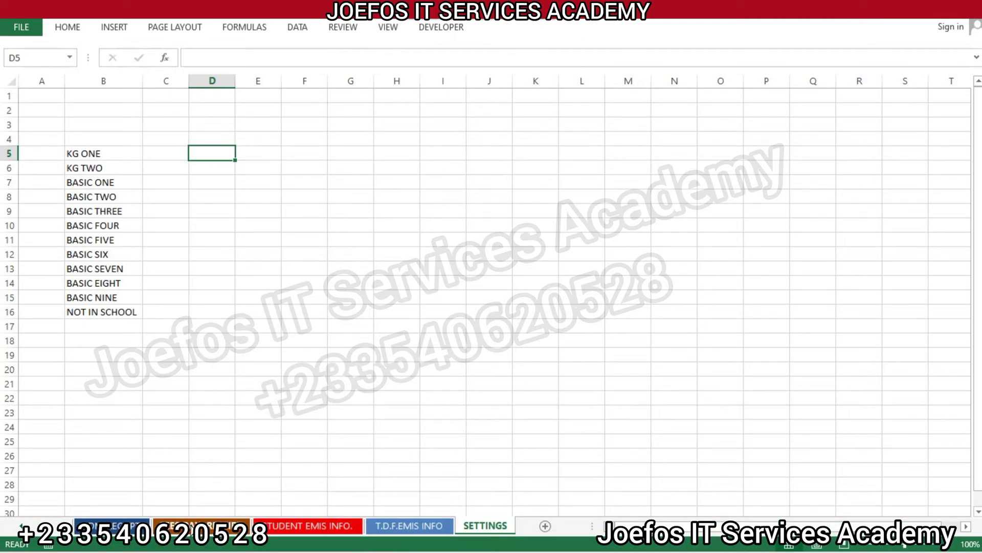
Go to the STUDENTS DETAILS worksheet and open the Visual Basic editor from there
{"action": "left_click", "coordinate": [17, 525]}
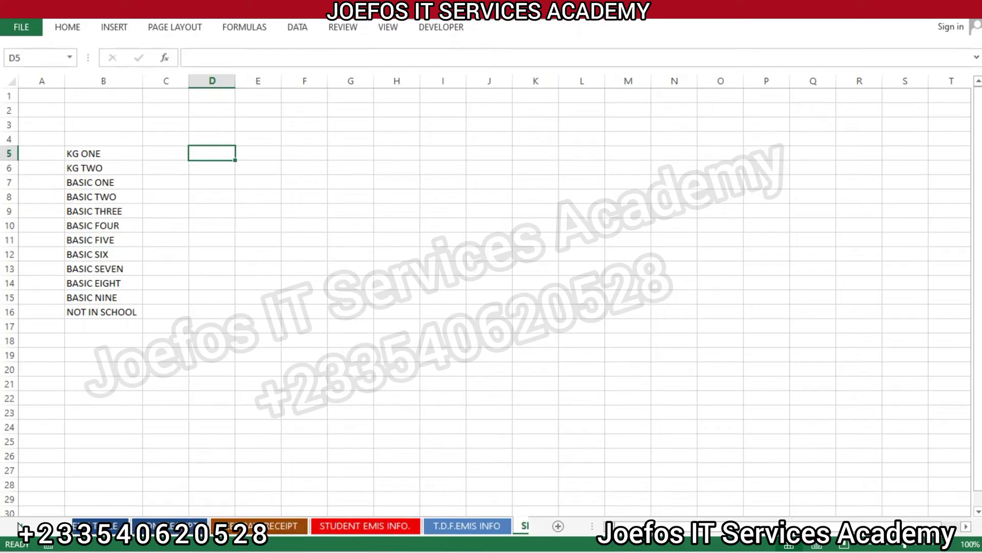
{"action": "left_click", "coordinate": [17, 525]}
{"action": "left_click", "coordinate": [17, 525]}
{"action": "left_click", "coordinate": [17, 526]}
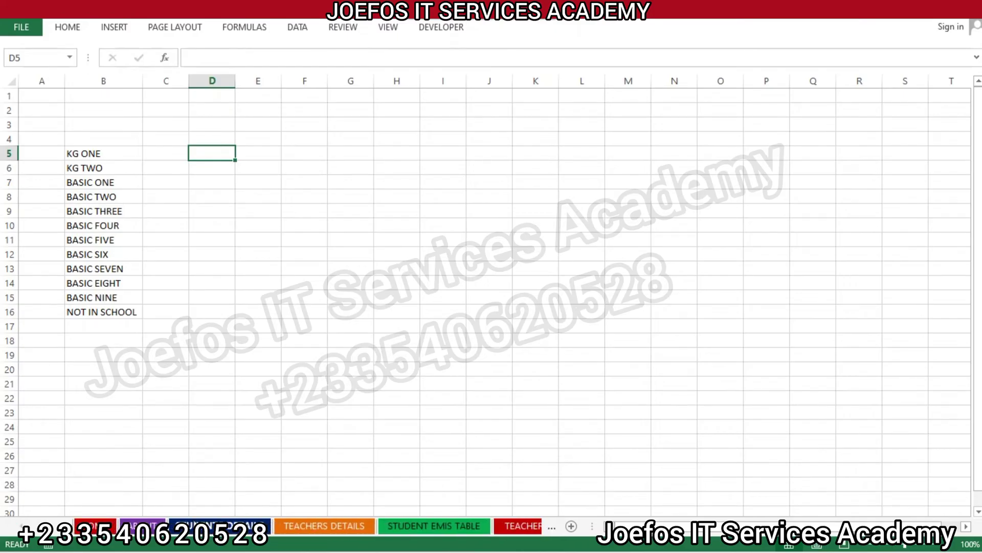
{"action": "left_click", "coordinate": [220, 526]}
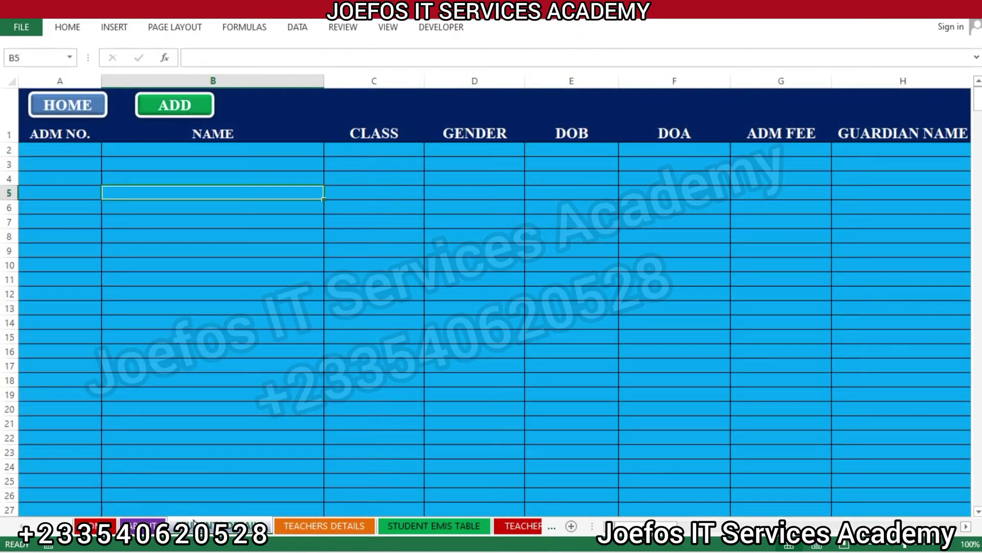
{"action": "left_click", "coordinate": [445, 26]}
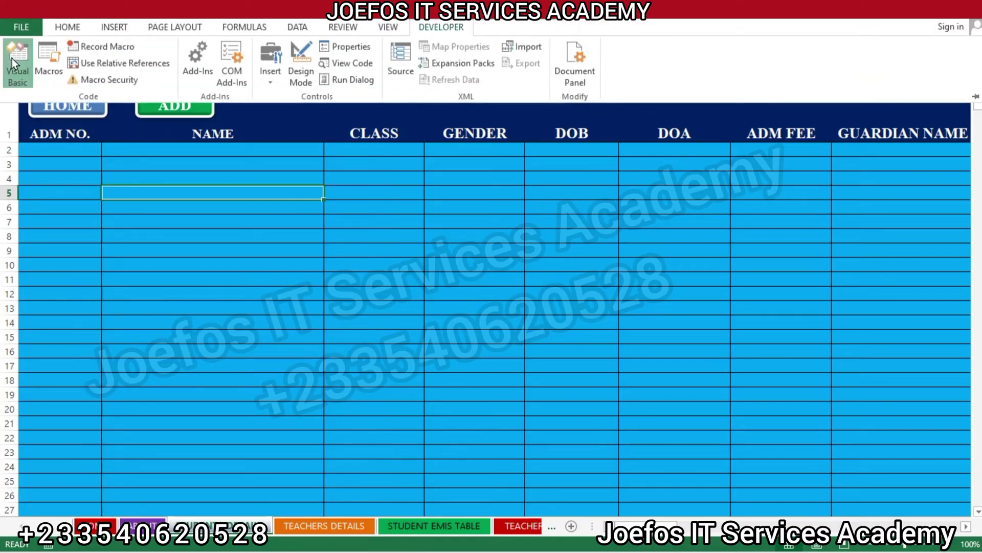
{"action": "left_click", "coordinate": [12, 59]}
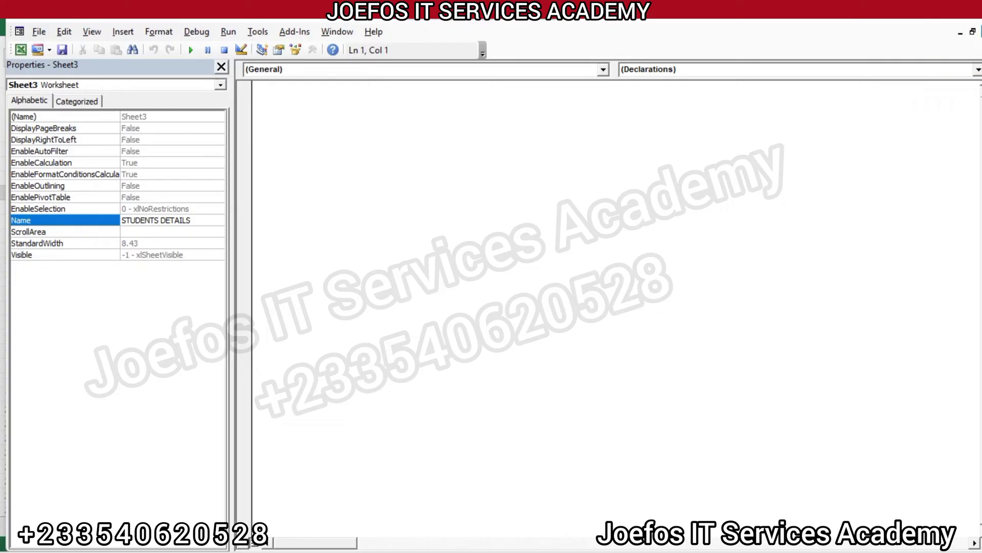
Close the blank code window, minimize the teachers data entry form's design window, and return to the Excel workbook
{"action": "key", "text": "ctrl+F4"}
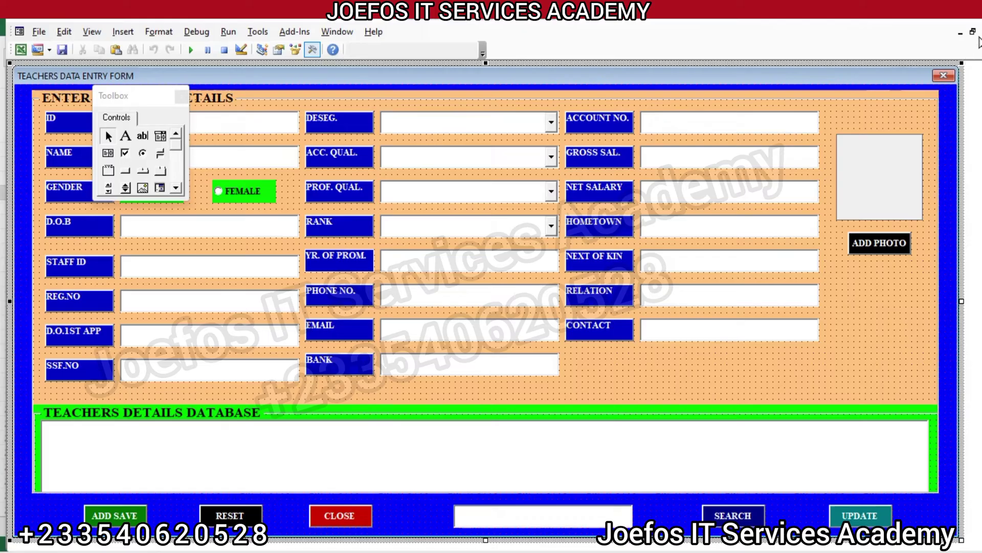
{"action": "left_click", "coordinate": [961, 31]}
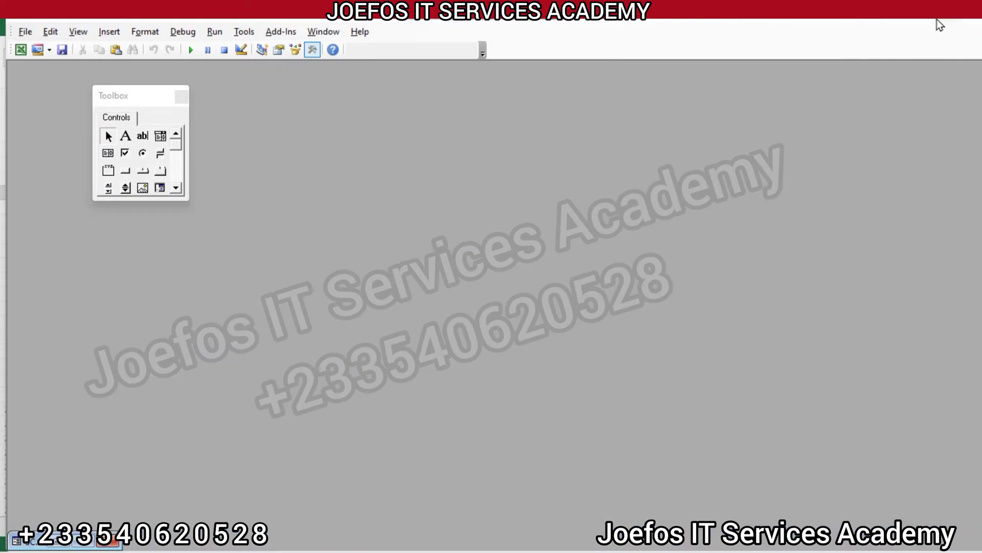
{"action": "left_click", "coordinate": [909, 21]}
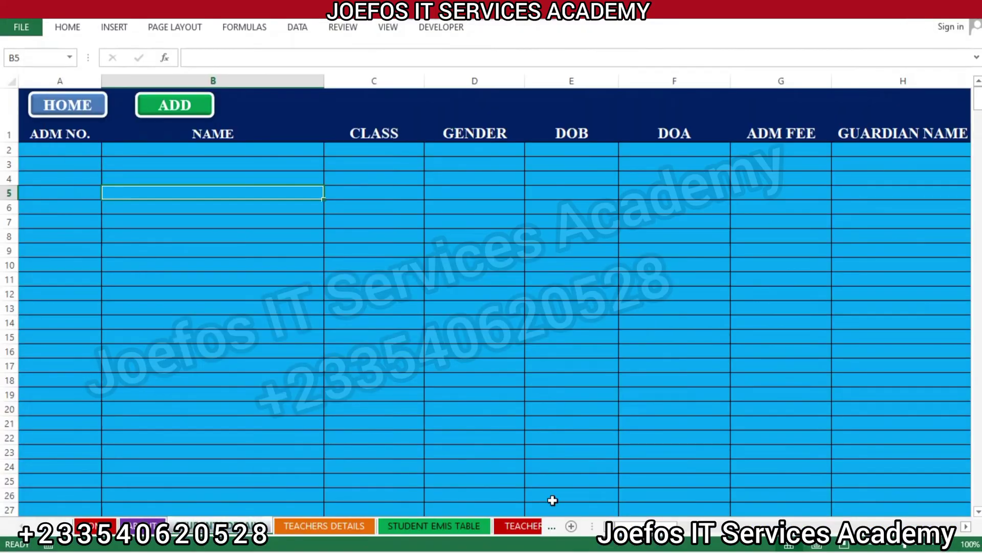
Go to the SETTINGS worksheet near the end of the school workbook
{"action": "left_click", "coordinate": [556, 528]}
{"action": "left_click", "coordinate": [556, 528]}
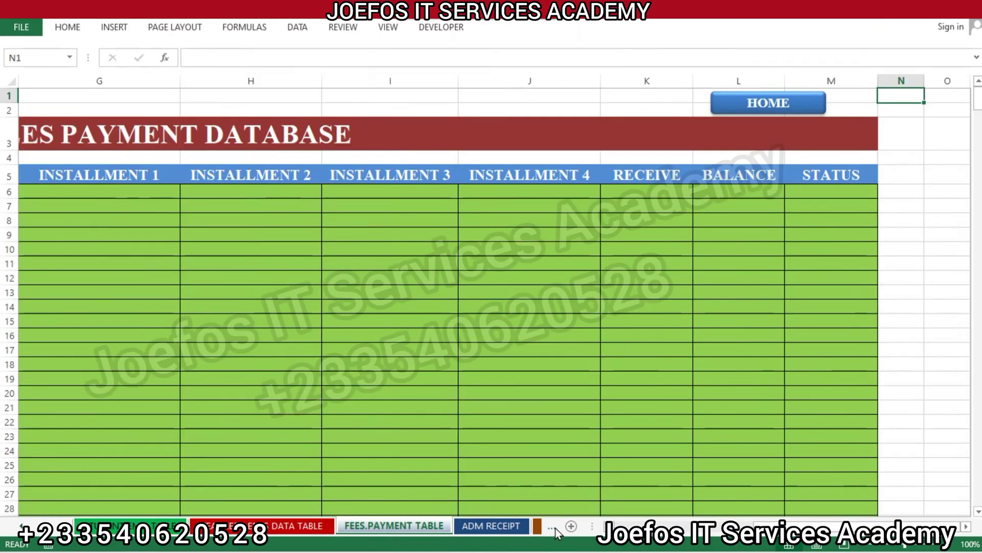
{"action": "left_click", "coordinate": [556, 528]}
{"action": "left_click", "coordinate": [555, 528]}
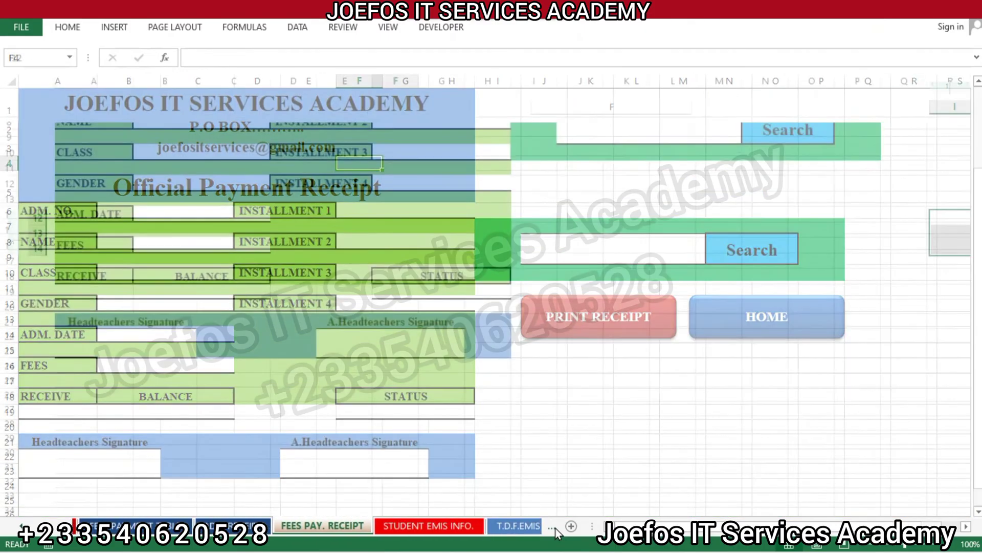
{"action": "left_click", "coordinate": [555, 528]}
{"action": "key", "text": "ctrl+Page_Down"}
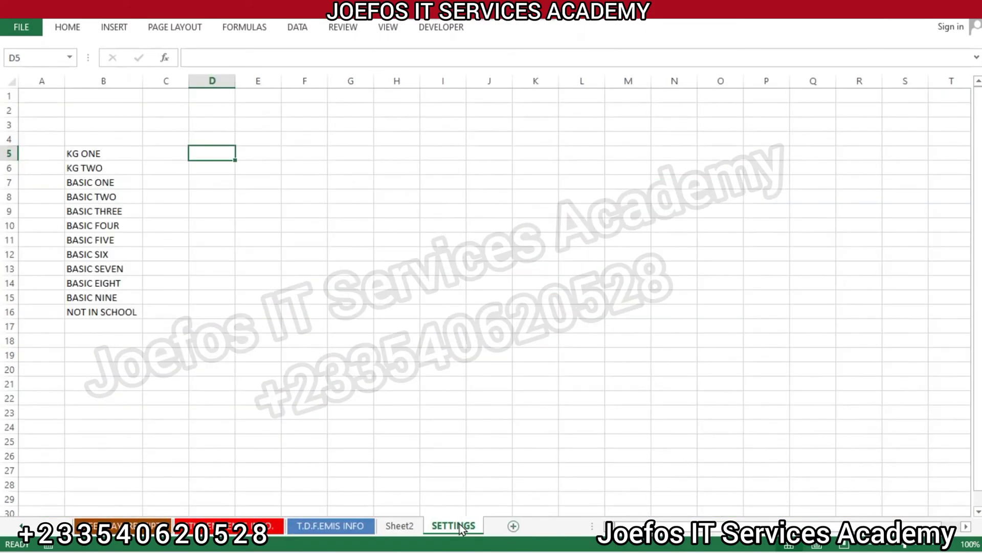
Delete the empty worksheet Sheet2 located between T.D.F.EMIS INFO and SETTINGS
{"action": "right_click", "coordinate": [407, 527]}
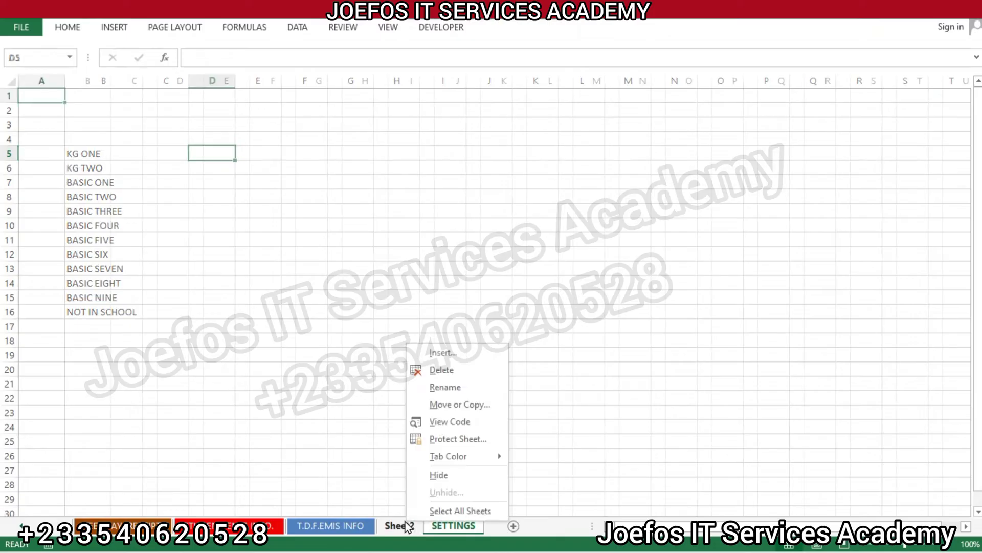
{"action": "left_click", "coordinate": [449, 372]}
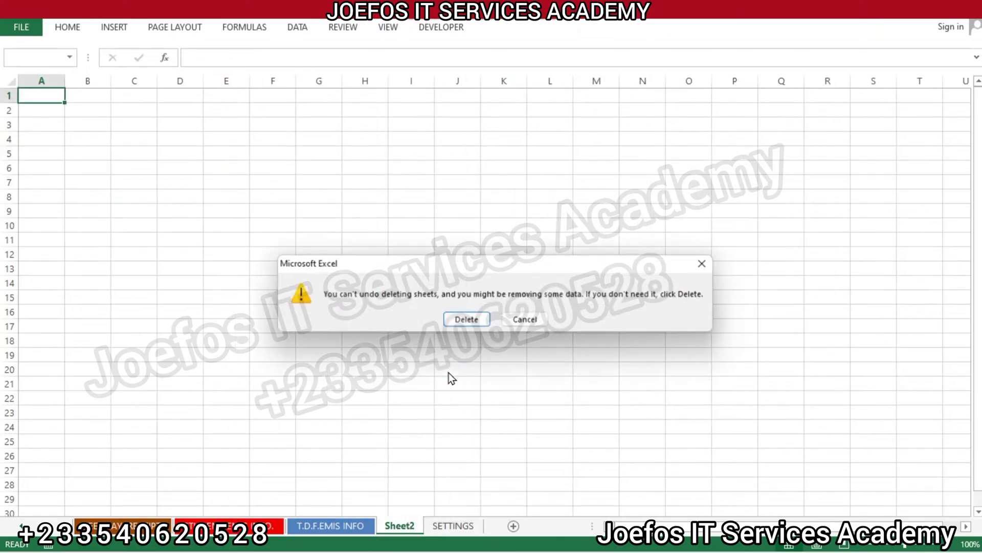
{"action": "left_click", "coordinate": [458, 322]}
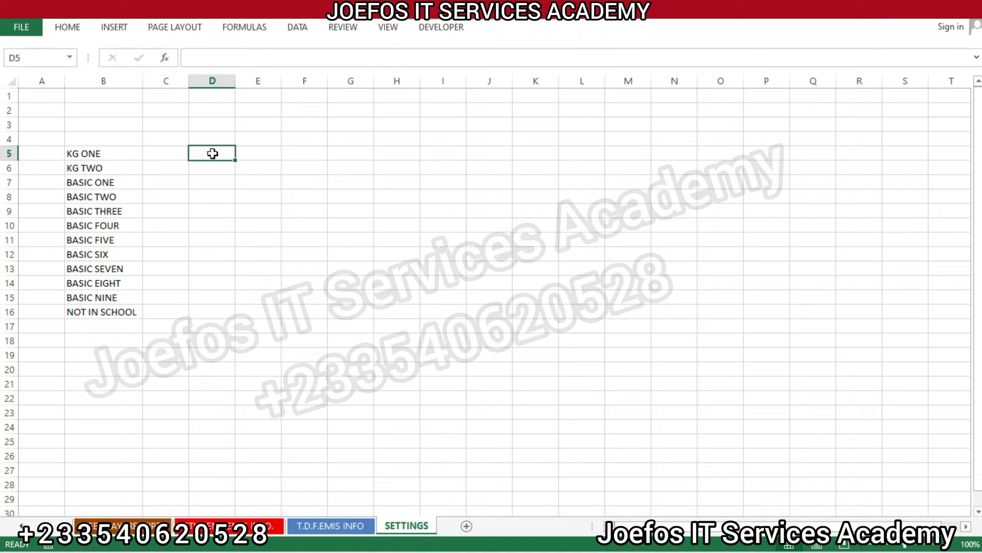
Enter Headteacher in cell D5 of the SETTINGS sheet and widen column D to about twice the length of that entry
{"action": "type", "text": "H"}
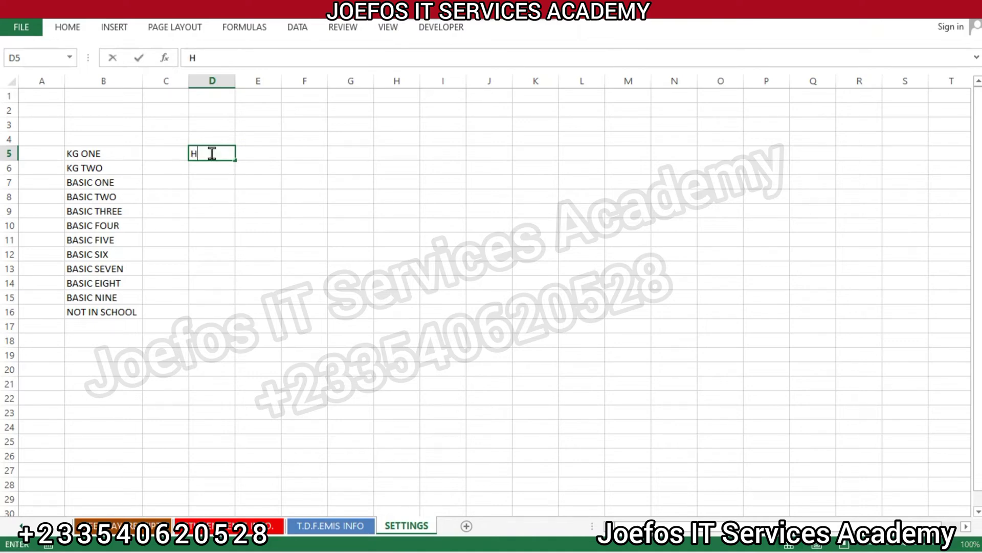
{"action": "type", "text": "eadteacher"}
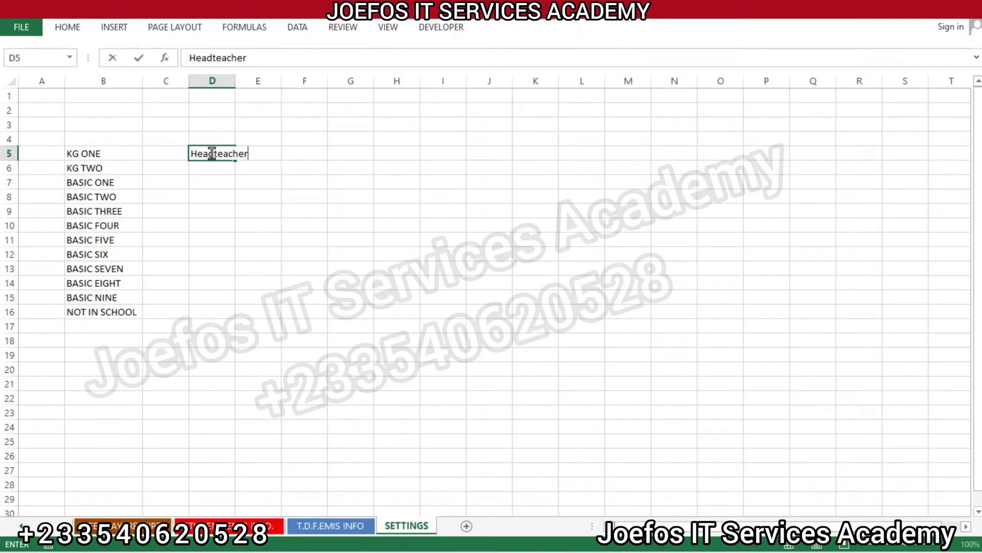
{"action": "left_click", "coordinate": [216, 174]}
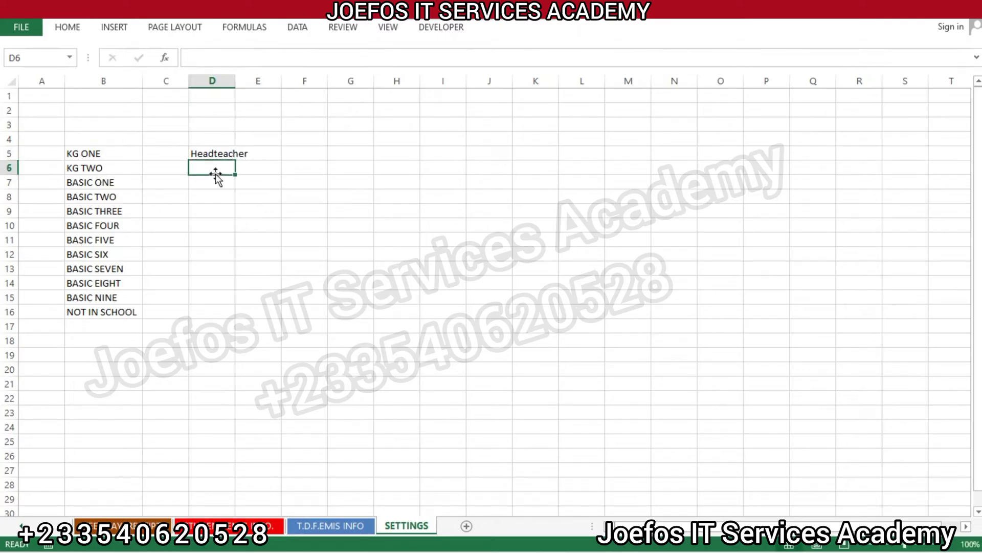
{"action": "left_click_drag", "start_coordinate": [235, 75], "coordinate": [324, 76]}
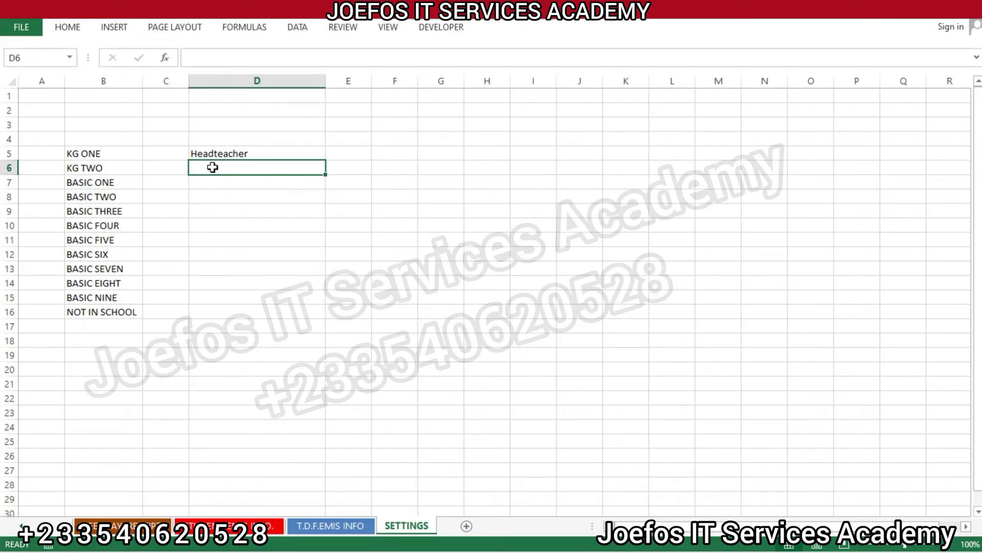
Enter Ass. Headteacher in cell D6, directly below Headteacher
{"action": "type", "text": "A"}
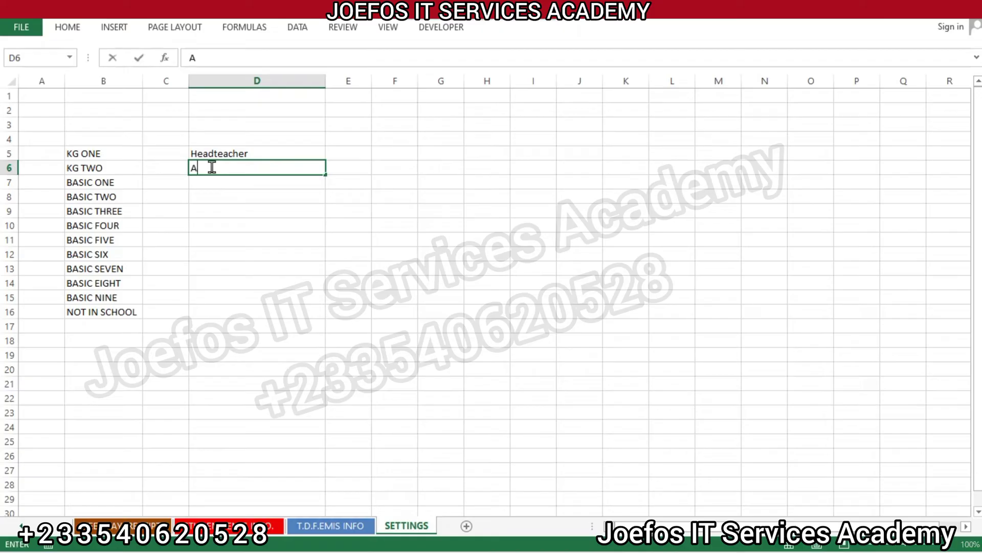
{"action": "type", "text": "ss. Headtes"}
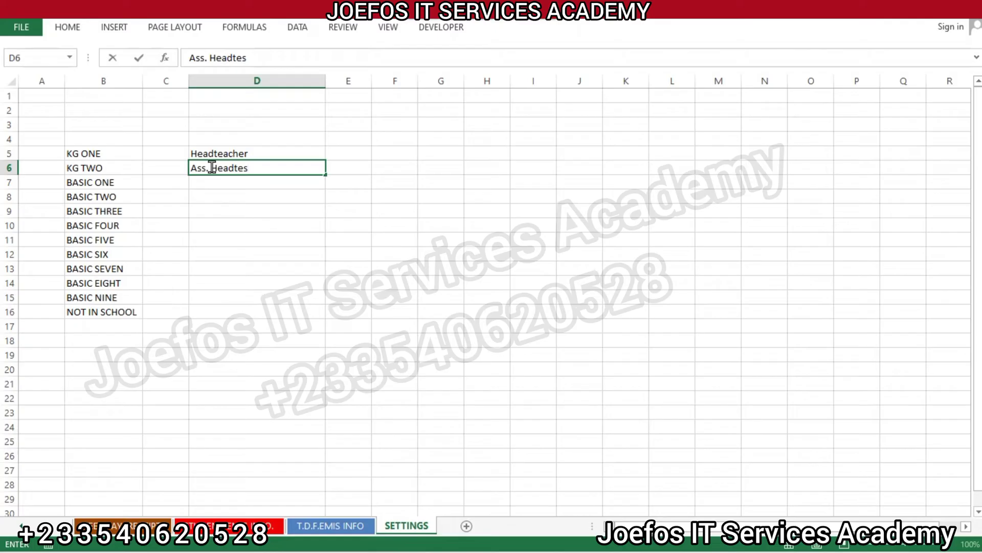
{"action": "key", "text": "BackSpace"}
{"action": "type", "text": "acher"}
{"action": "left_click", "coordinate": [209, 180]}
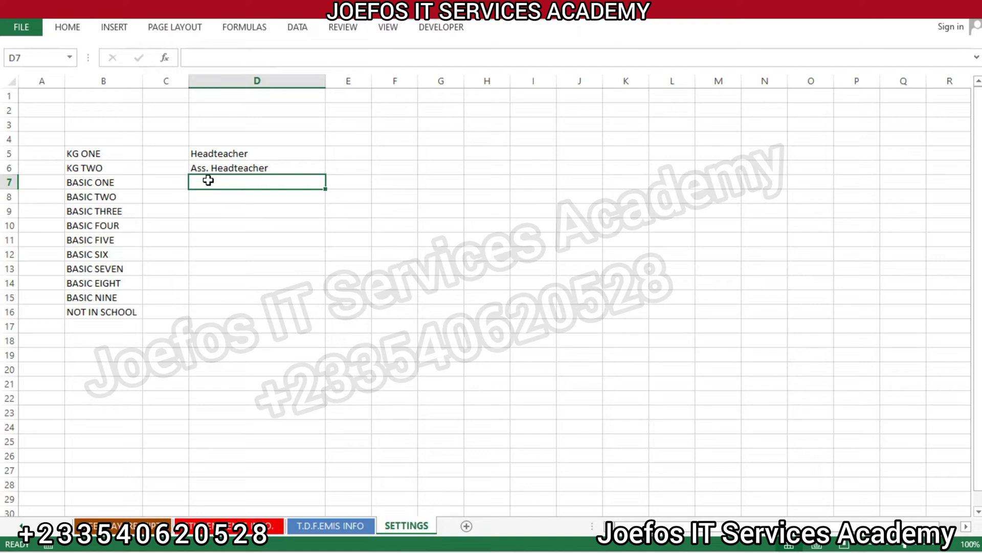
Add Headmistress in cell D7 and Ass. Headmistress in cell D8 of the designation list
{"action": "type", "text": "Headm"}
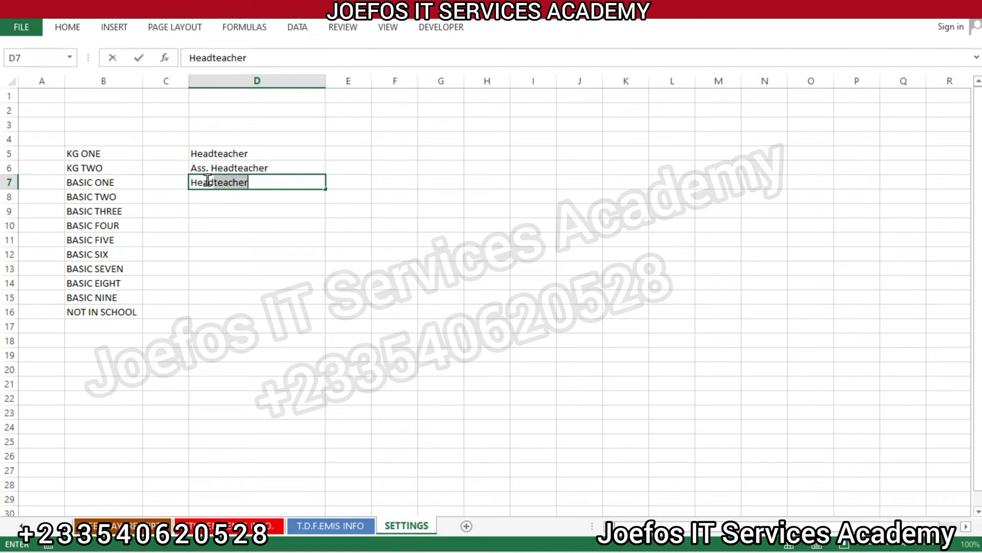
{"action": "type", "text": "istr"}
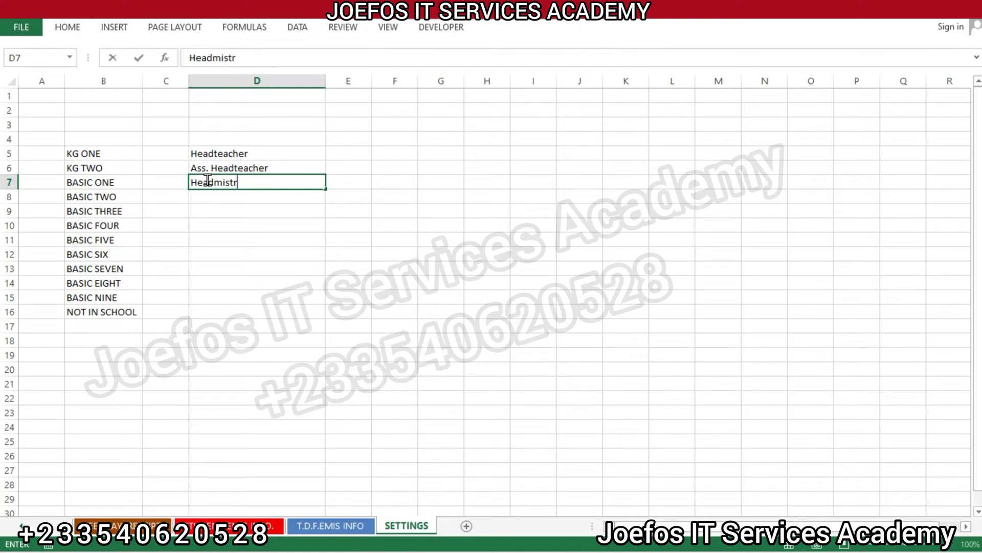
{"action": "type", "text": "ess"}
{"action": "left_click", "coordinate": [217, 199]}
{"action": "type", "text": "Ass."}
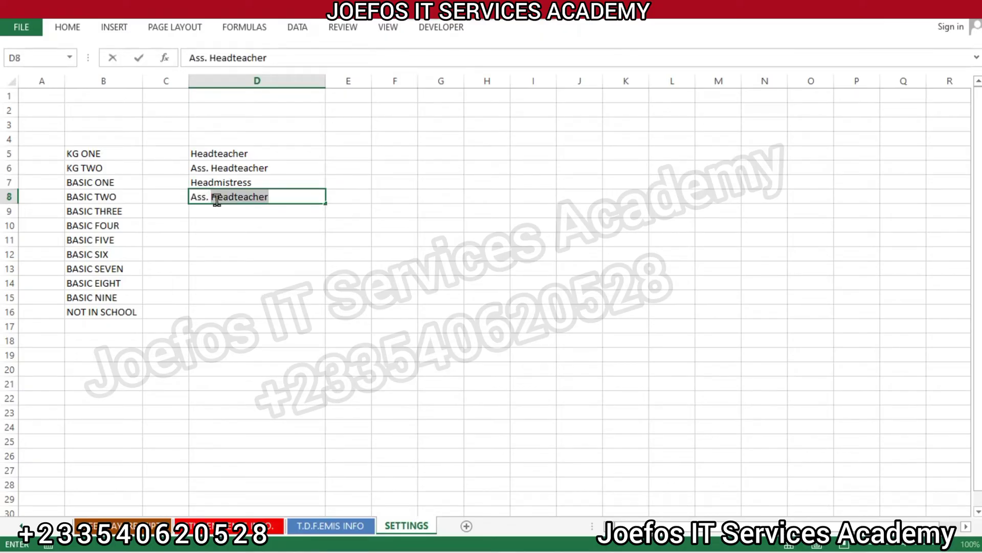
{"action": "type", "text": " Headmistre"}
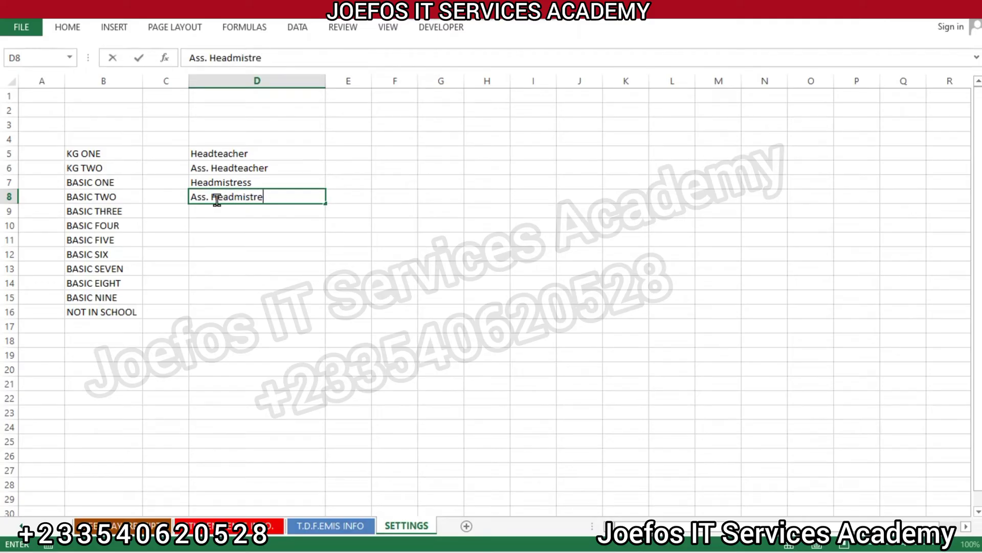
{"action": "type", "text": "ss"}
{"action": "key", "text": "Return"}
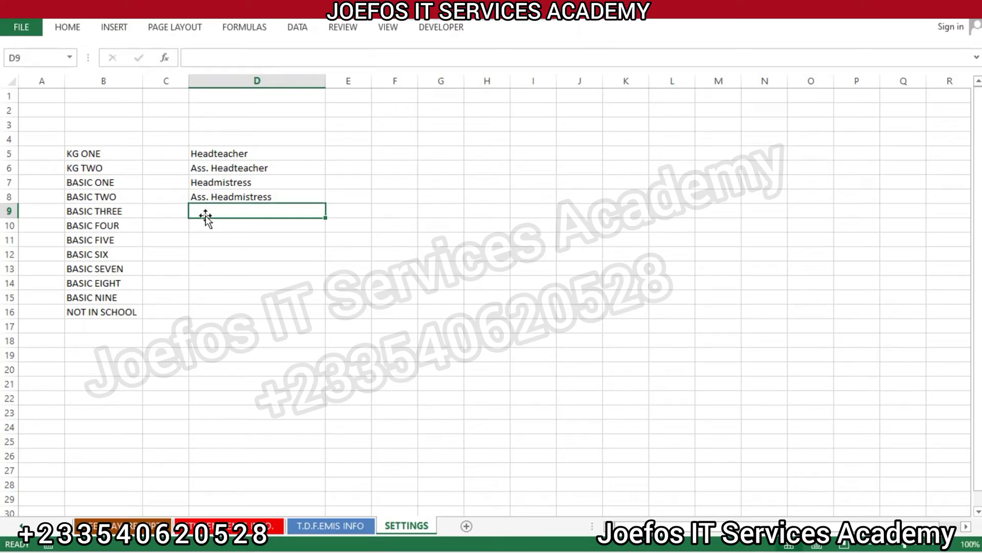
Add Sports Master in cell D9 and House Master in cell D10 of the designation list
{"action": "type", "text": "Spo"}
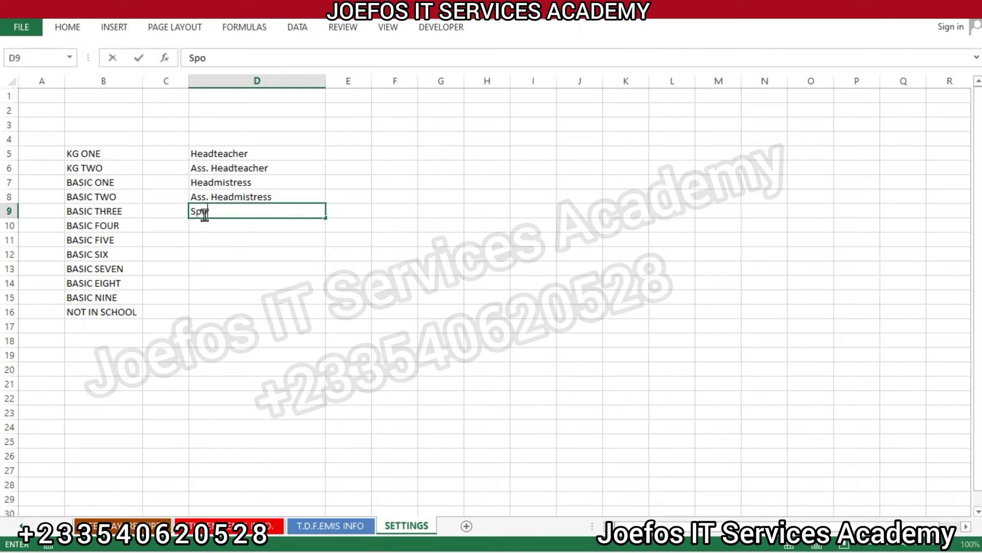
{"action": "type", "text": "rts Master"}
{"action": "left_click", "coordinate": [205, 225]}
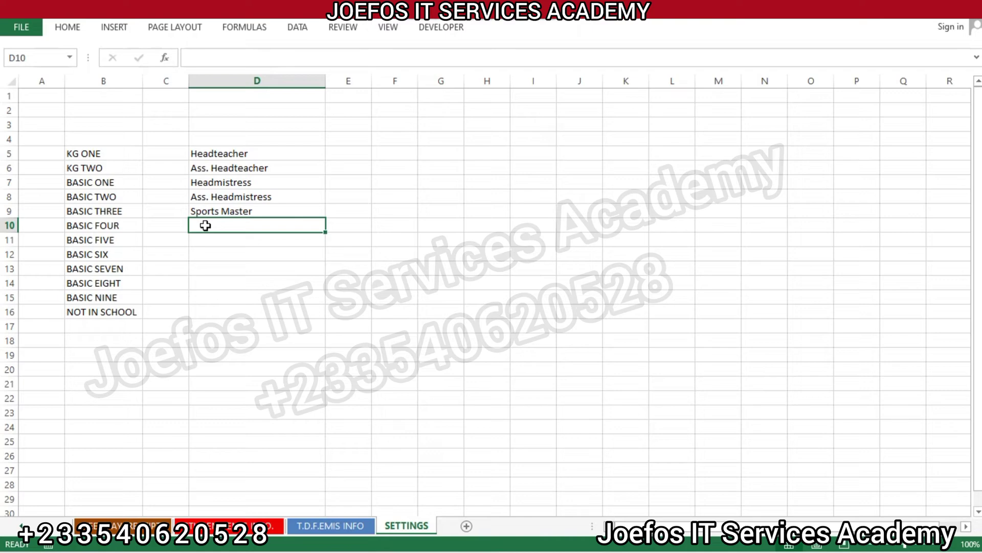
{"action": "type", "text": "Hous"}
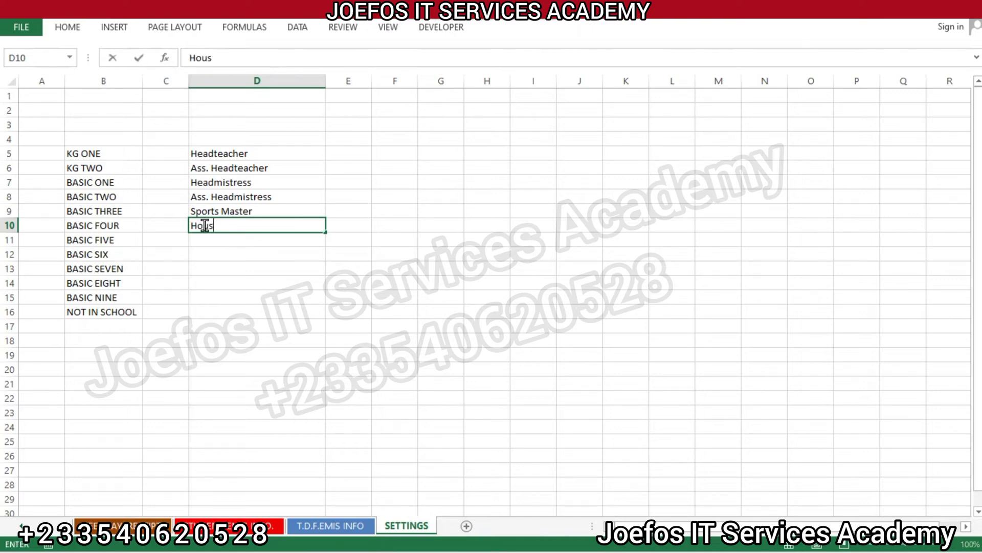
{"action": "type", "text": "e Master"}
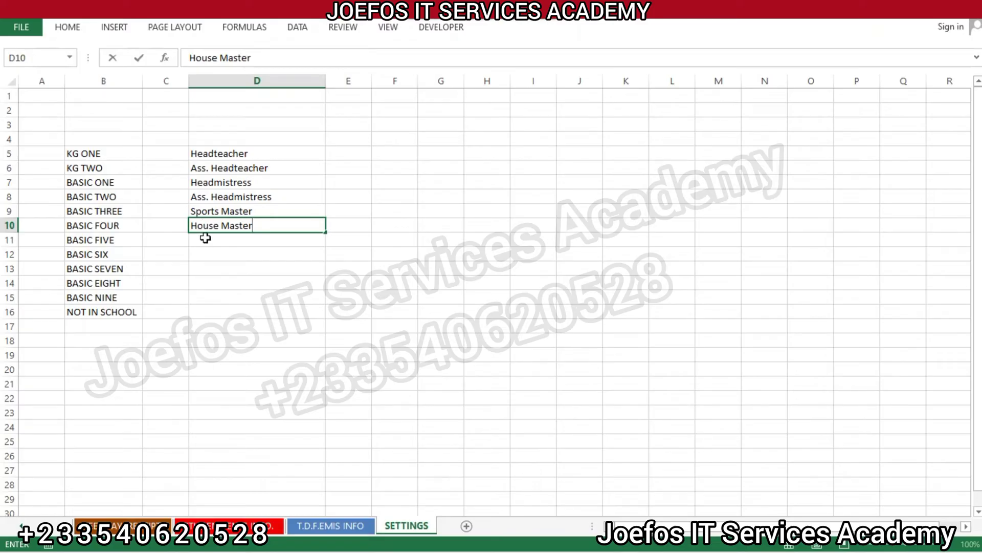
{"action": "left_click", "coordinate": [205, 239]}
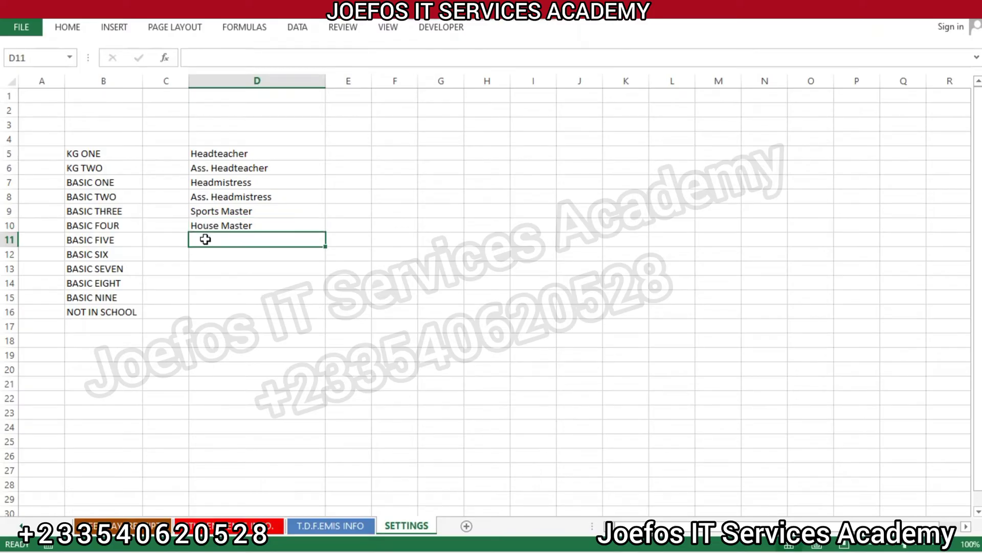
Add Class Teacher in cell D11 and ICT Teacher in cell D12 of the designation list
{"action": "type", "text": "Clas"}
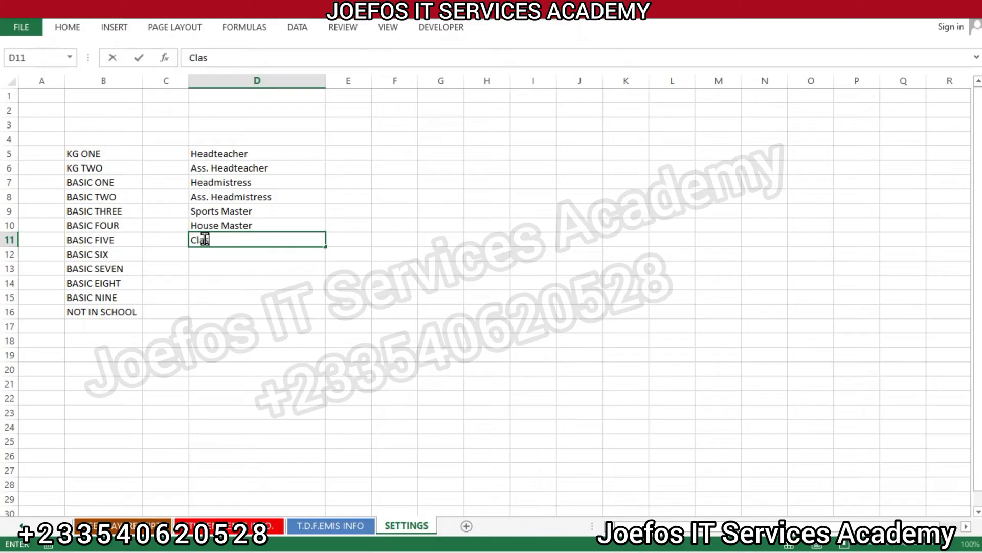
{"action": "type", "text": "s Teacher"}
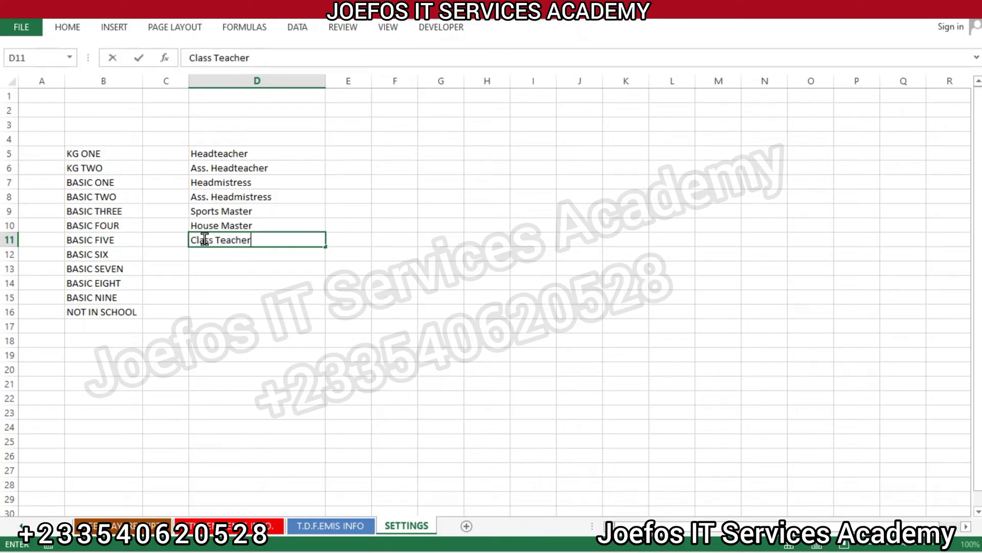
{"action": "key", "text": "Return"}
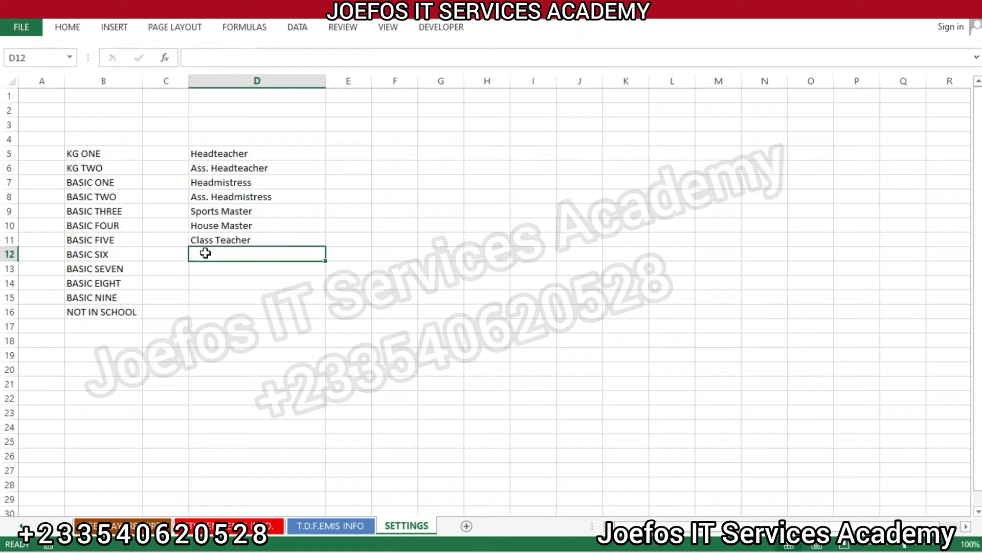
{"action": "type", "text": "ICT"}
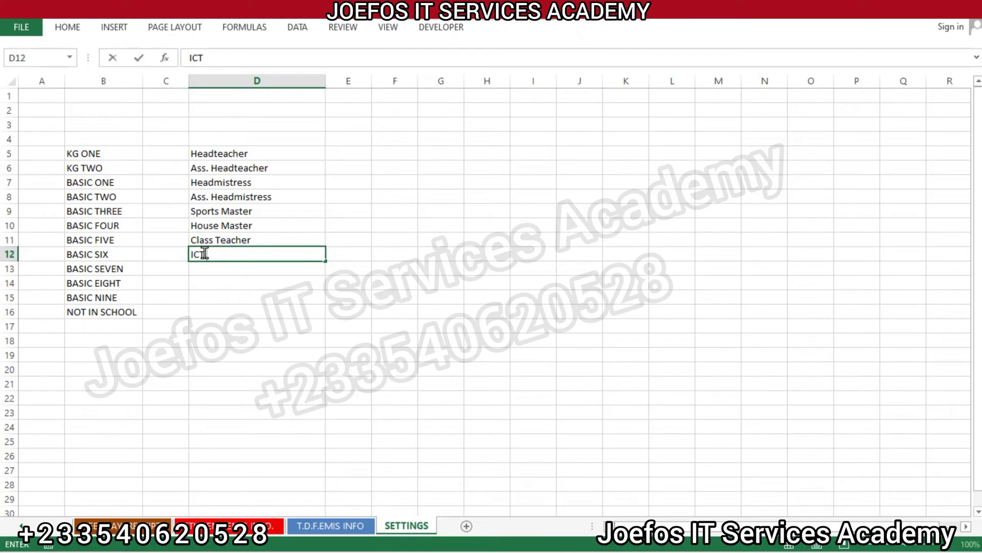
{"action": "type", "text": " Teacher"}
{"action": "left_click", "coordinate": [210, 271]}
Add Science Teacher in cell D13 and English Teacher in cell D14 of the designation list
{"action": "type", "text": "Sc"}
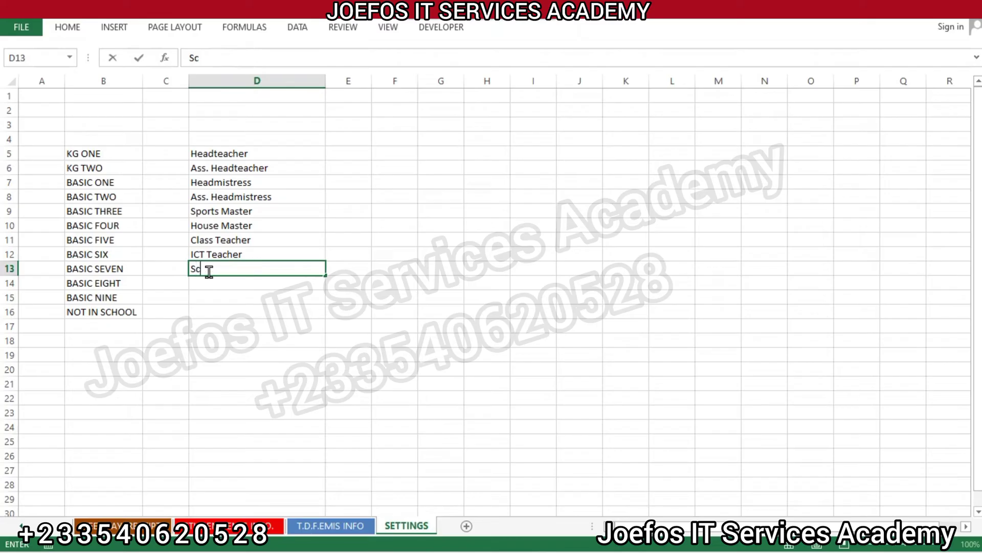
{"action": "type", "text": "ience Teacher"}
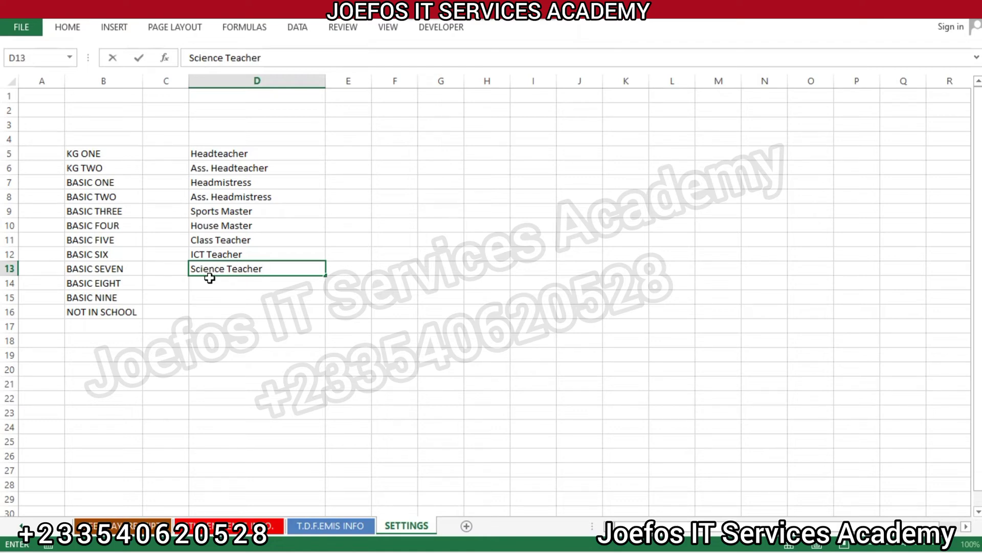
{"action": "left_click", "coordinate": [210, 283]}
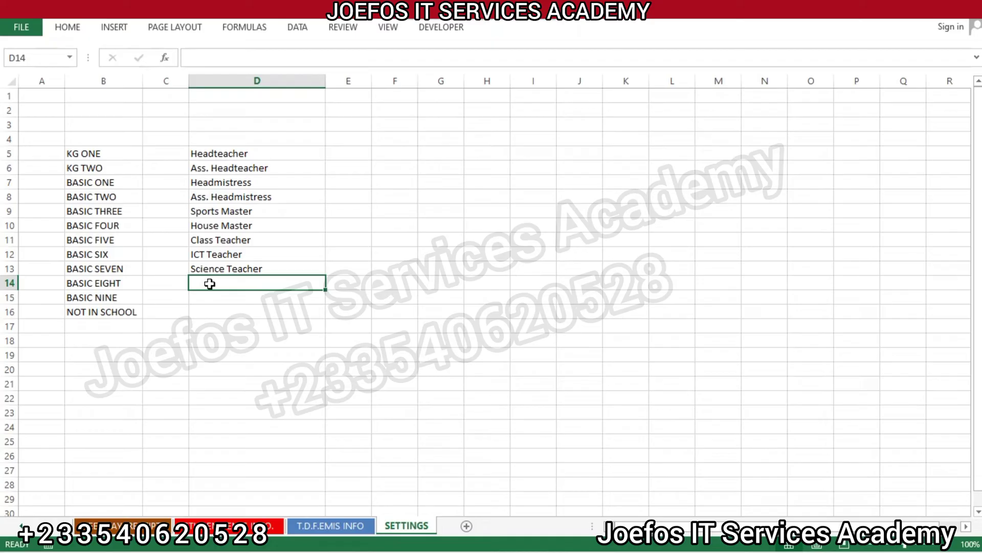
{"action": "type", "text": "E"}
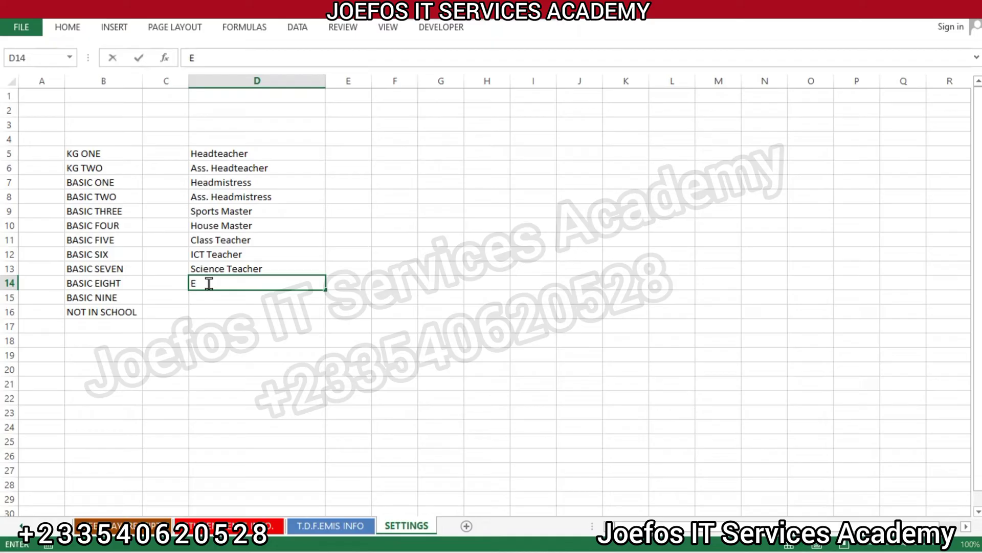
{"action": "type", "text": "nglishg"}
{"action": "key", "text": "BackSpace"}
{"action": "type", "text": "Teacher"}
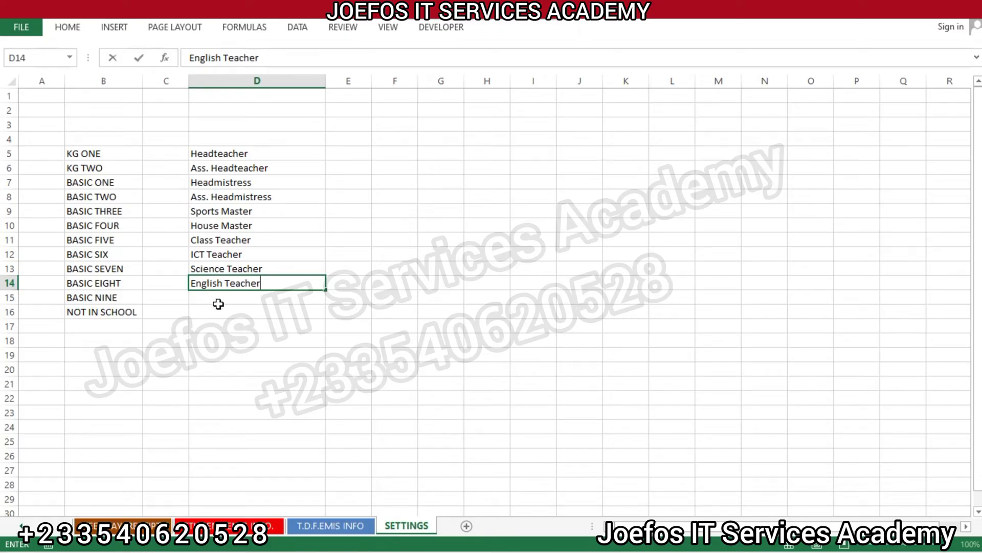
Add No More In School in cell D15 as the last entry of the designation list
{"action": "left_click", "coordinate": [218, 302]}
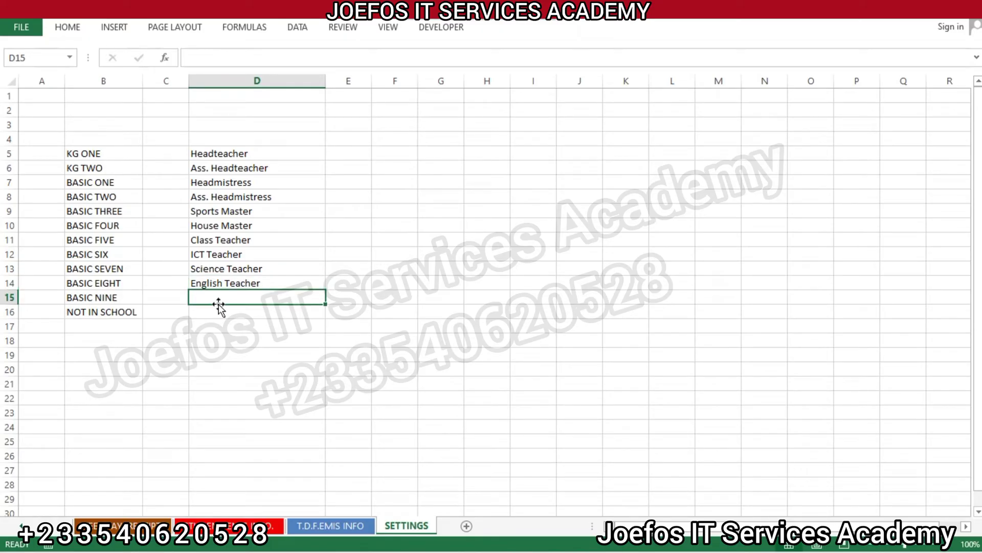
{"action": "type", "text": "N"}
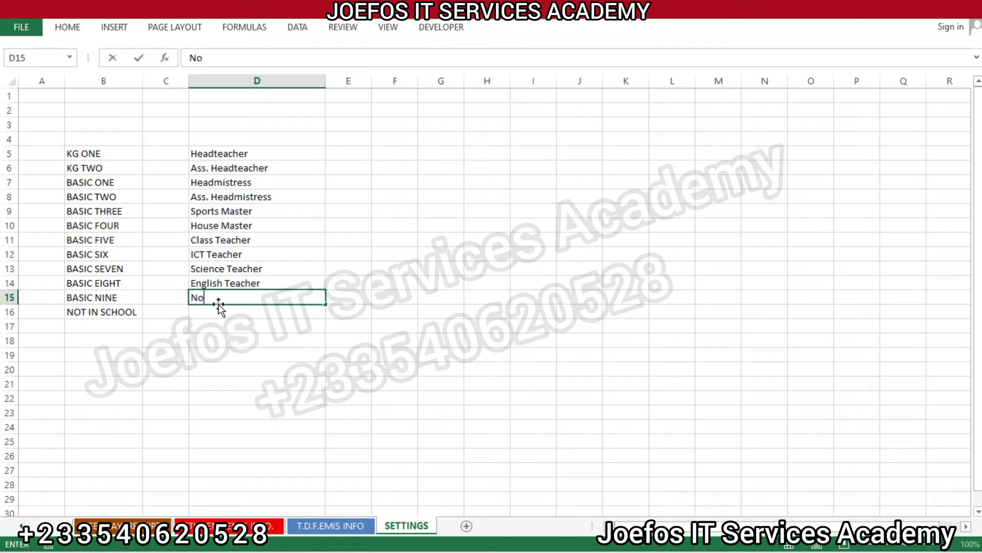
{"action": "type", "text": "o More In School"}
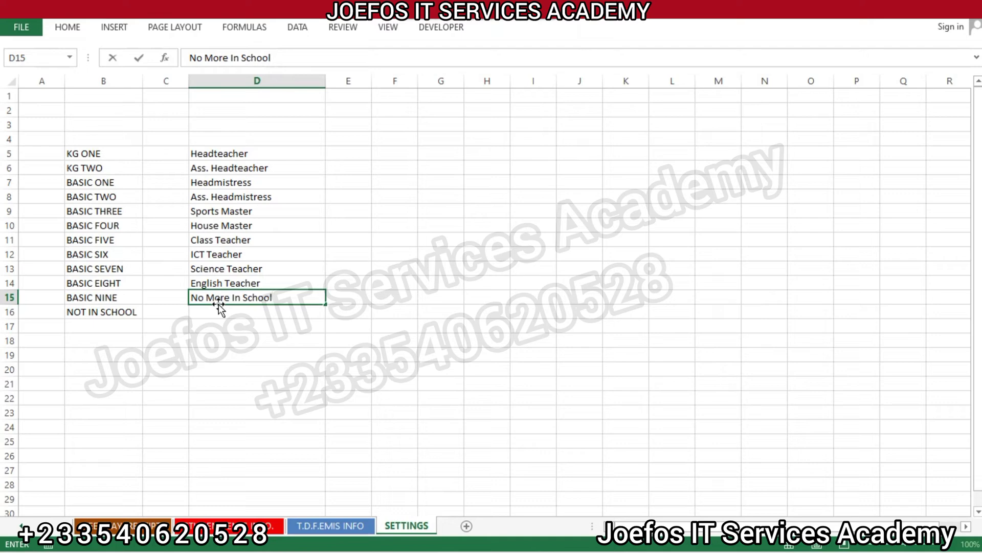
{"action": "left_click", "coordinate": [241, 321]}
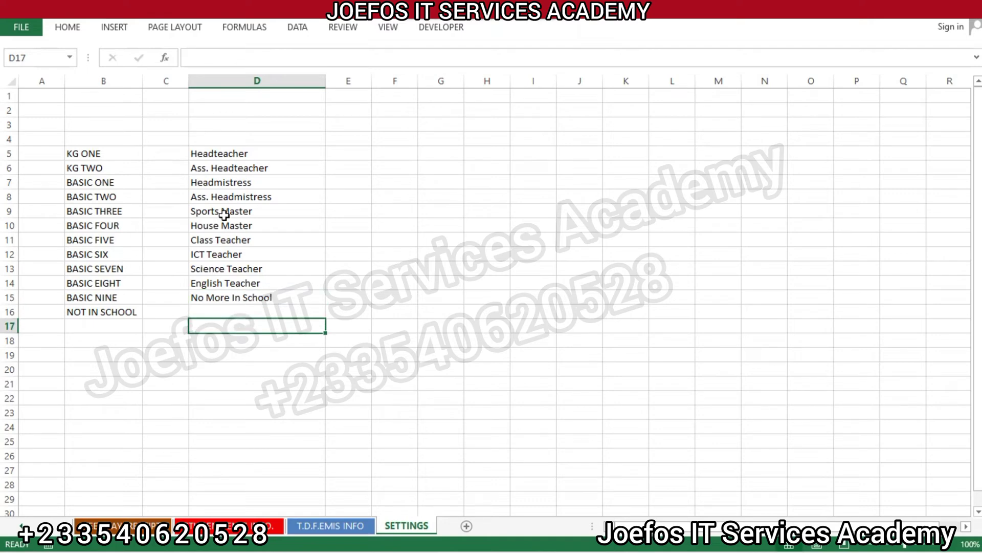
{"action": "left_click_drag", "start_coordinate": [192, 149], "coordinate": [306, 296]}
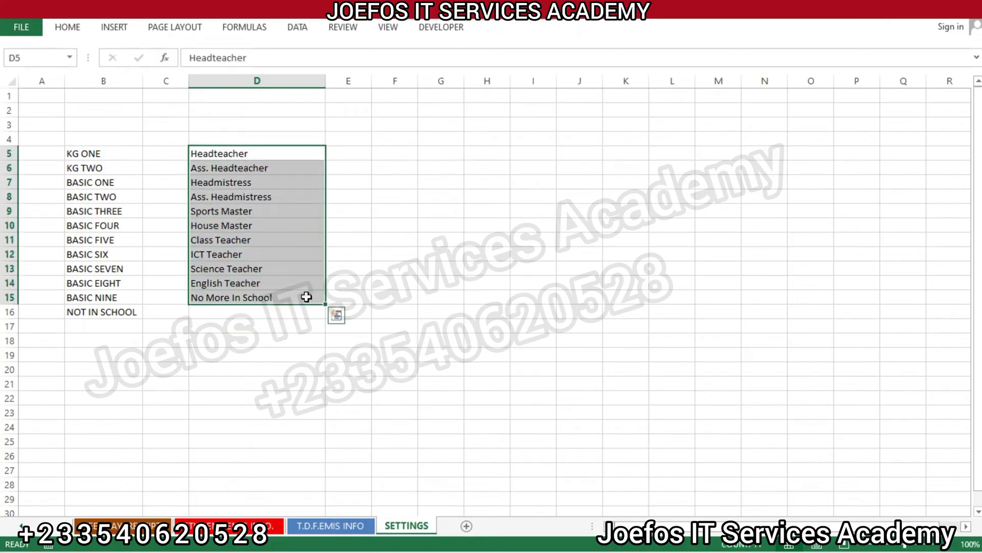
{"action": "left_click", "coordinate": [407, 342]}
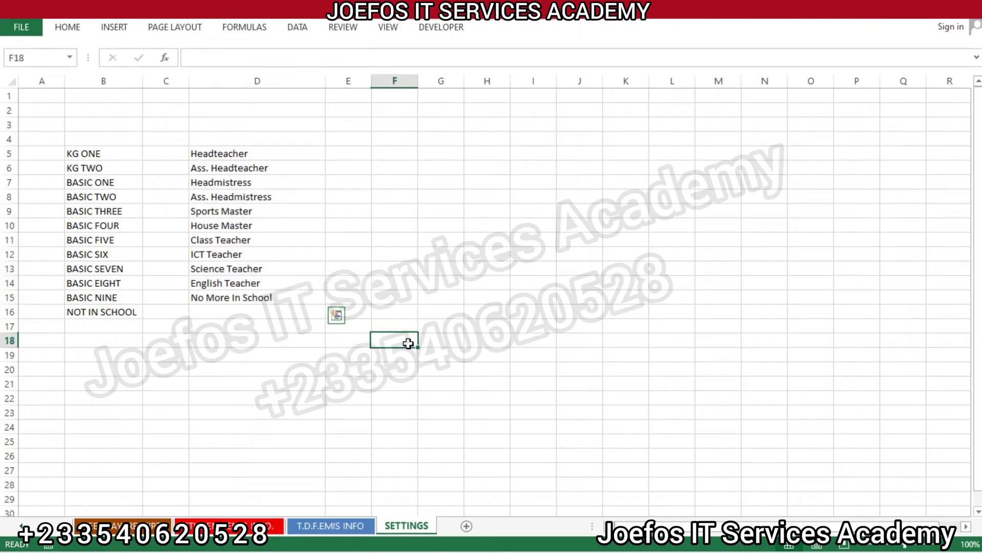
{"action": "left_click_drag", "start_coordinate": [196, 143], "coordinate": [267, 217]}
{"action": "left_click", "coordinate": [374, 221]}
{"action": "left_click_drag", "start_coordinate": [393, 225], "coordinate": [258, 232]}
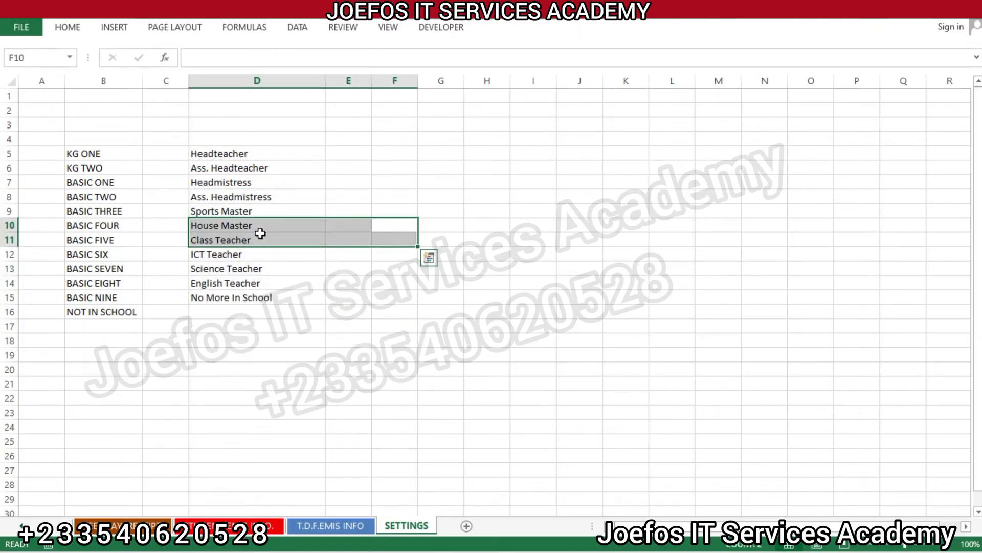
{"action": "left_click_drag", "start_coordinate": [532, 349], "coordinate": [379, 266]}
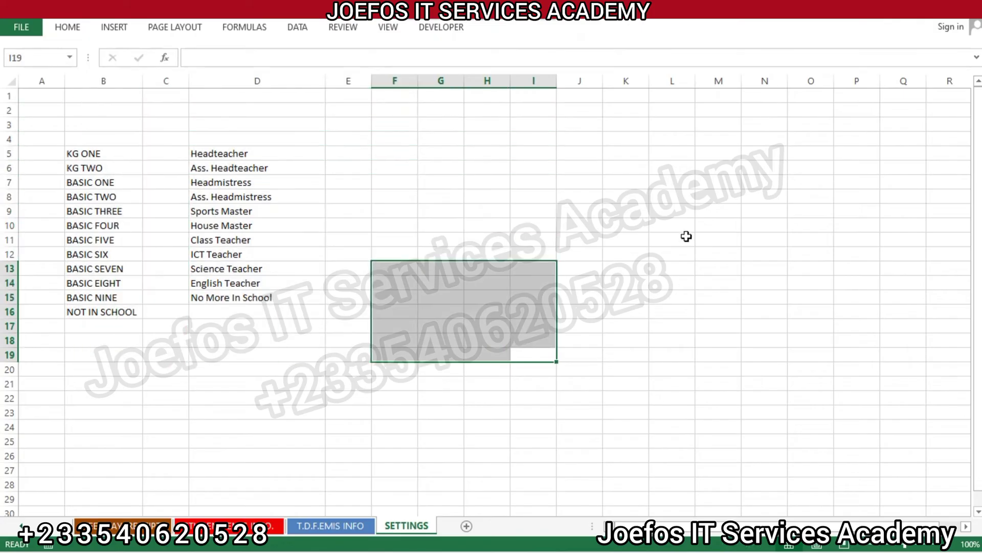
{"action": "left_click", "coordinate": [645, 239]}
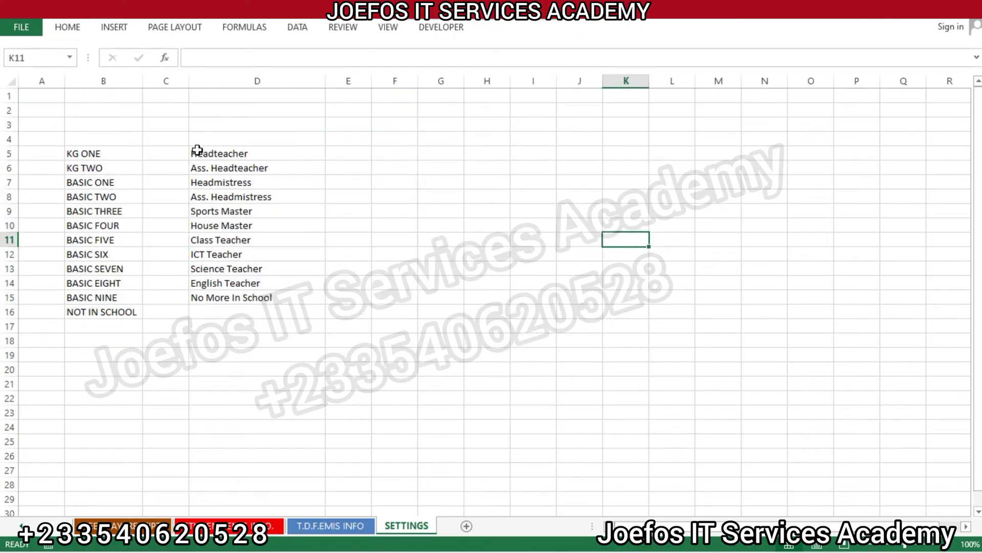
Name the designation range D5:D16 DESIG and reselect the range to check its name
{"action": "left_click_drag", "start_coordinate": [197, 151], "coordinate": [300, 308]}
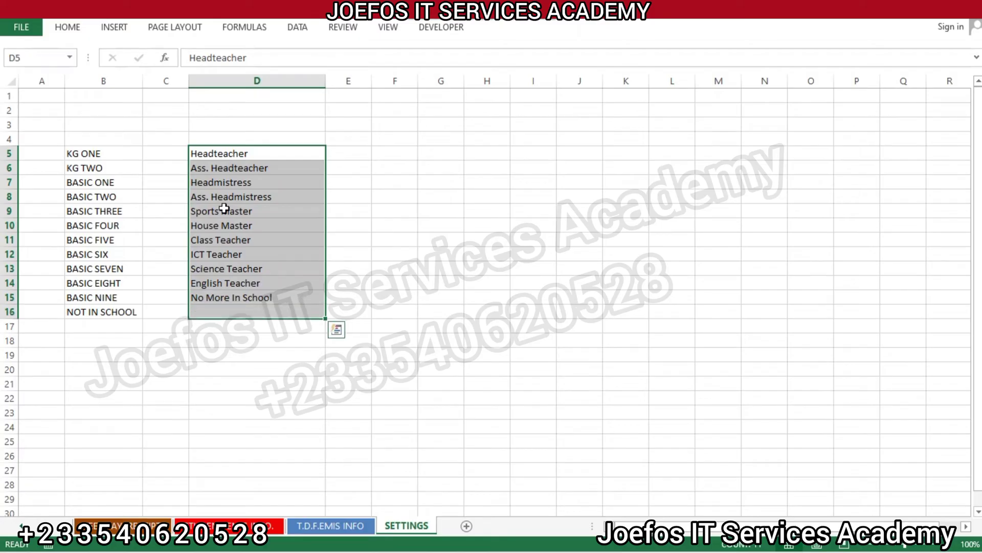
{"action": "left_click", "coordinate": [25, 57]}
{"action": "key", "text": "BackSpace"}
{"action": "type", "text": "DES"}
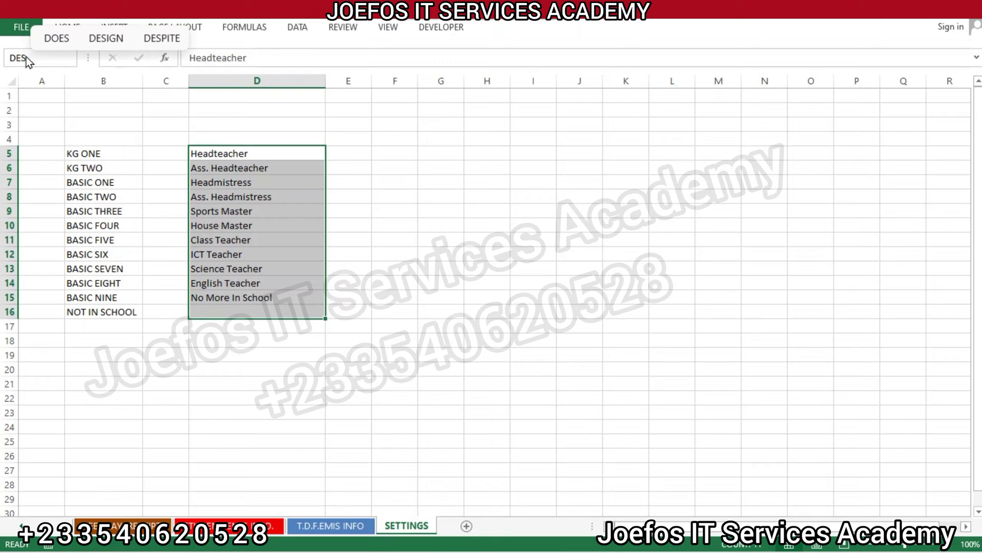
{"action": "type", "text": "IG"}
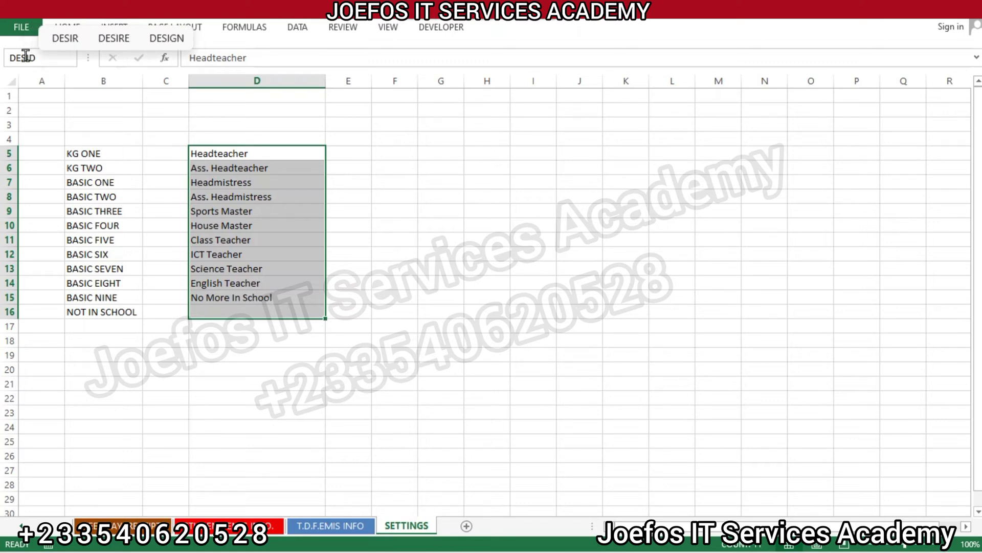
{"action": "type", "text": "G"}
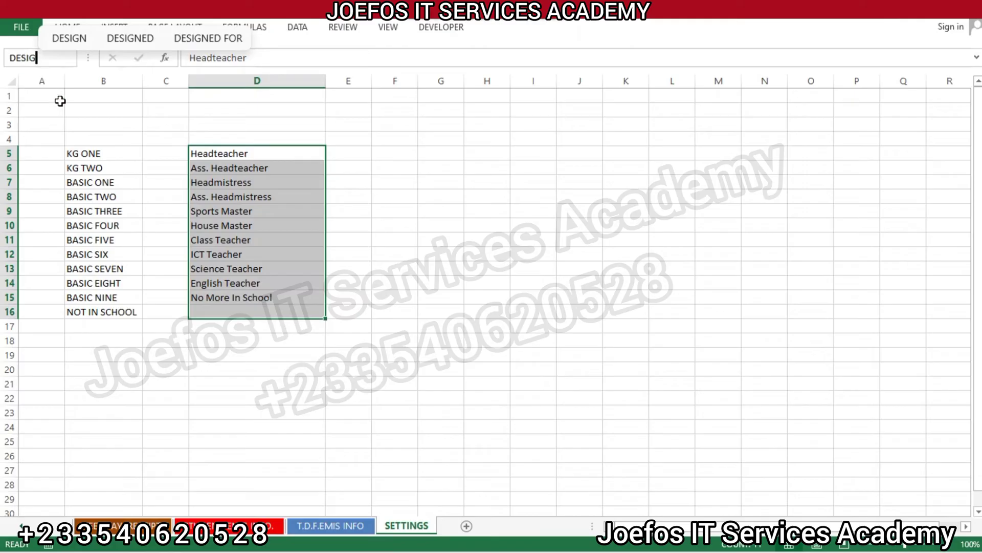
{"action": "key", "text": "Return"}
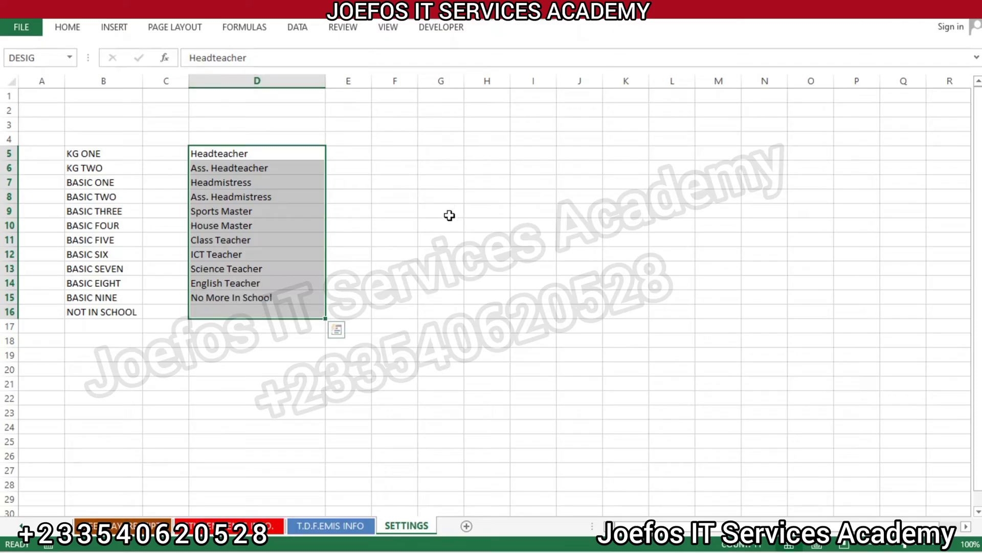
{"action": "left_click", "coordinate": [432, 219]}
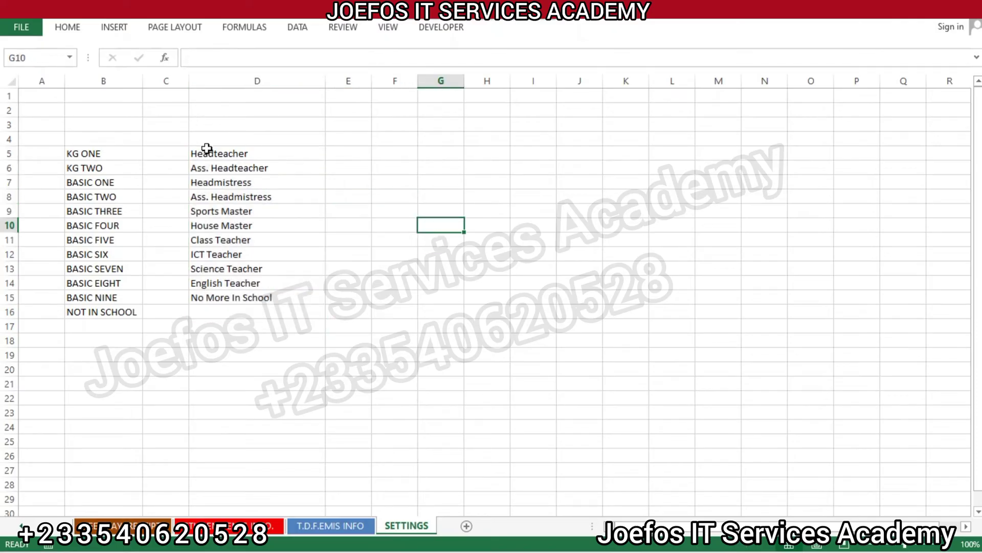
{"action": "left_click_drag", "start_coordinate": [204, 151], "coordinate": [291, 309]}
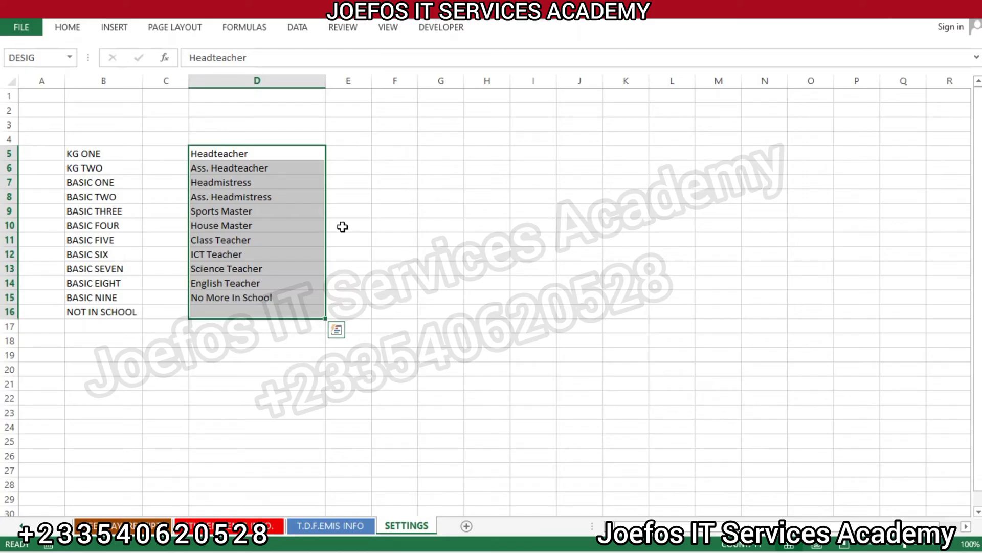
Widen column F and start a qualification list with SSCE in cell F5
{"action": "left_click_drag", "start_coordinate": [386, 154], "coordinate": [348, 196]}
{"action": "left_click", "coordinate": [386, 153]}
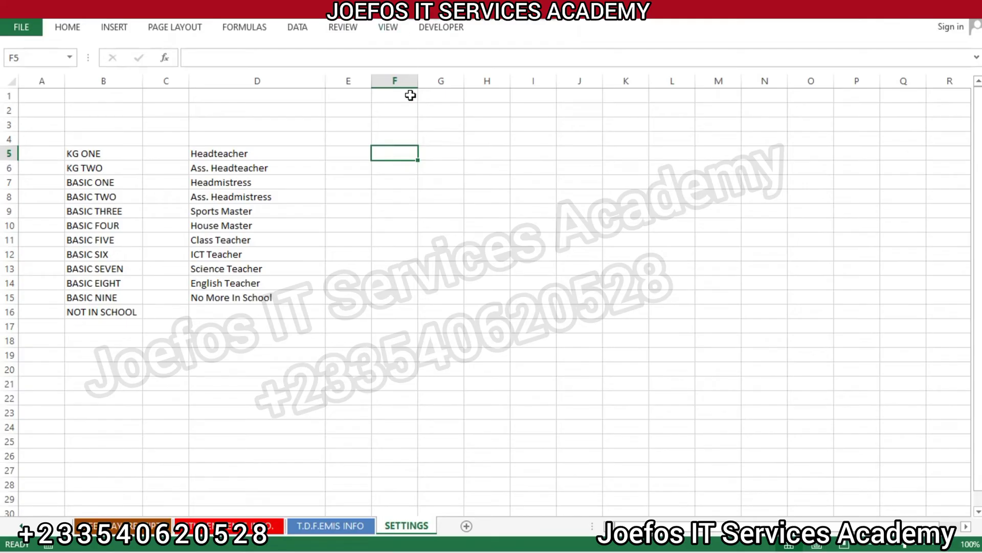
{"action": "left_click_drag", "start_coordinate": [412, 80], "coordinate": [537, 99]}
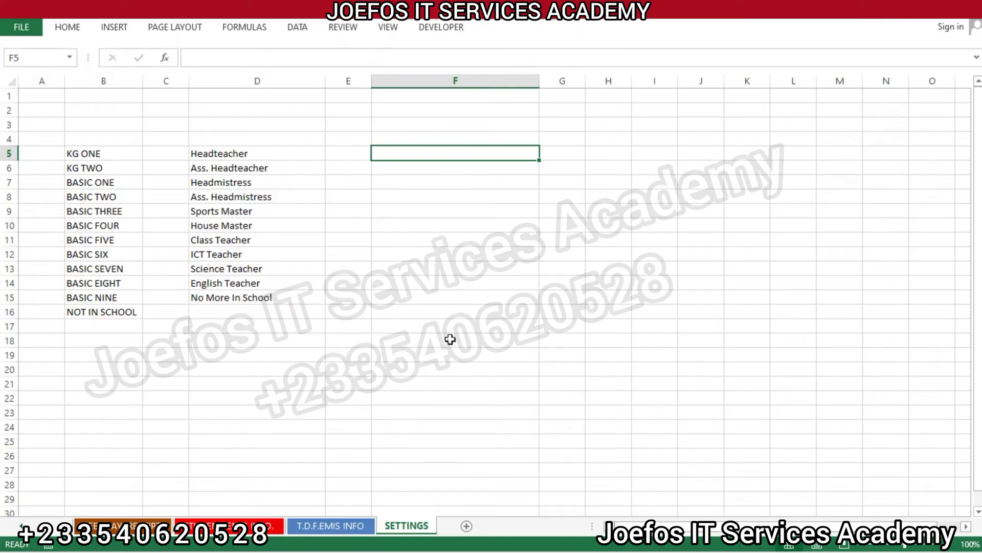
{"action": "type", "text": "SSCE"}
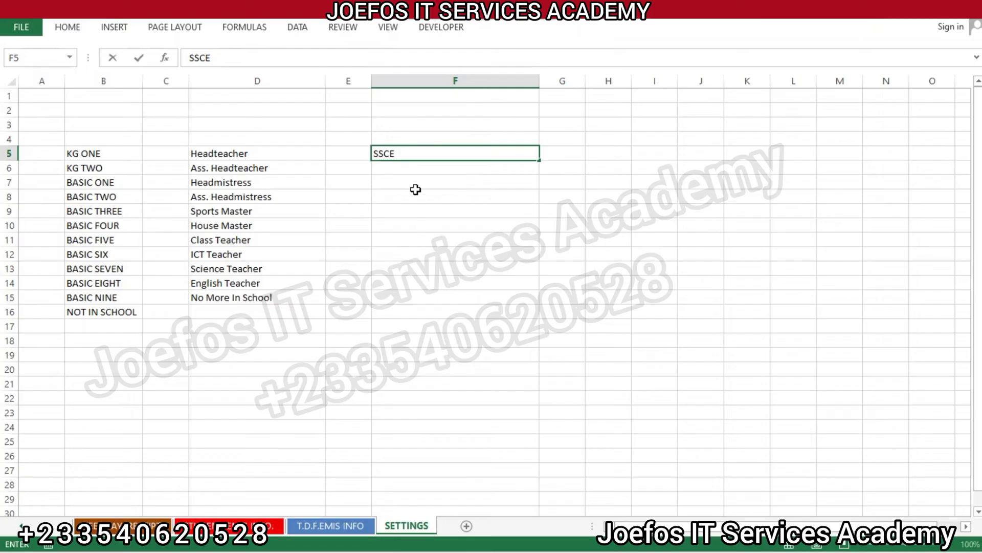
Add WASSCE in cell F6 and GCE in cell F7 of the qualification list
{"action": "left_click", "coordinate": [415, 167]}
{"action": "type", "text": "WASSCE"}
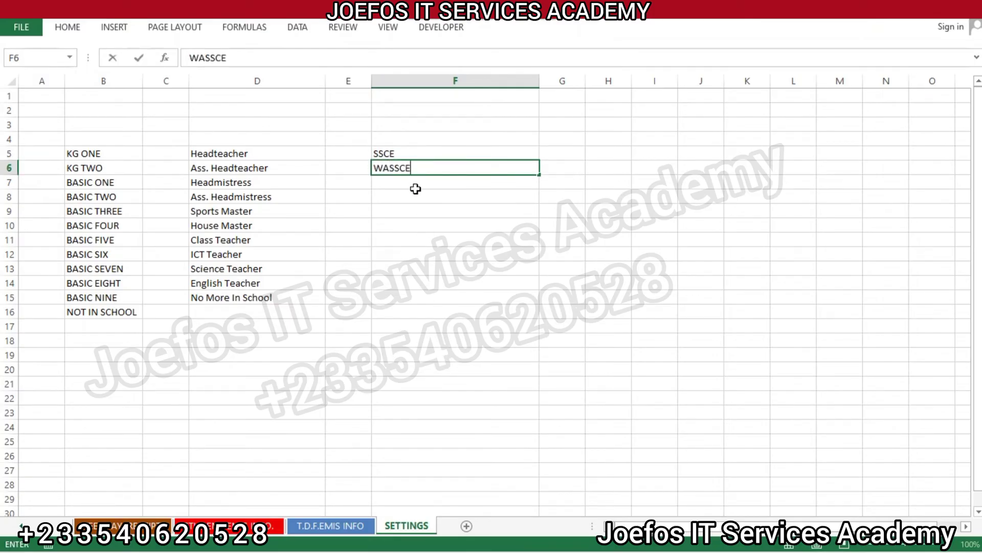
{"action": "left_click", "coordinate": [416, 181]}
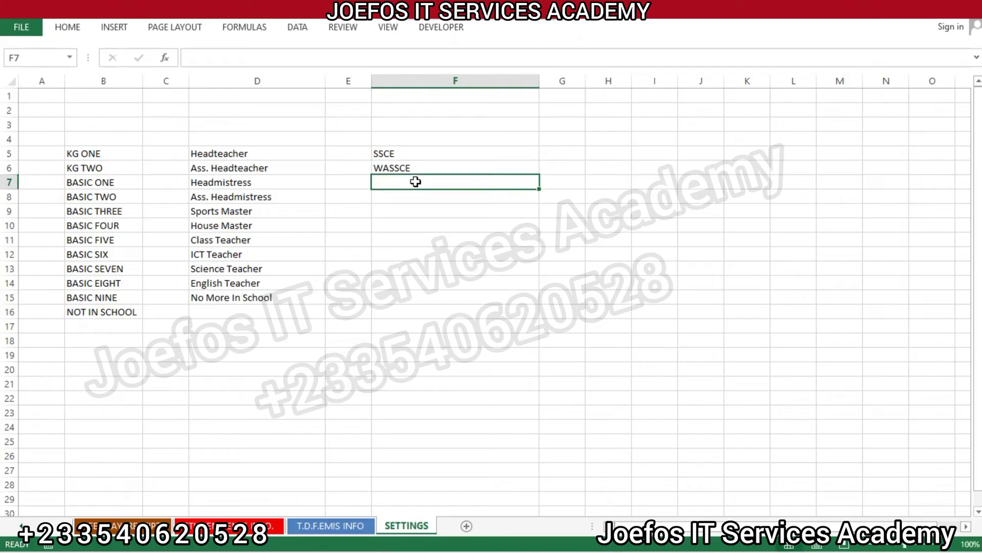
{"action": "type", "text": "GCE"}
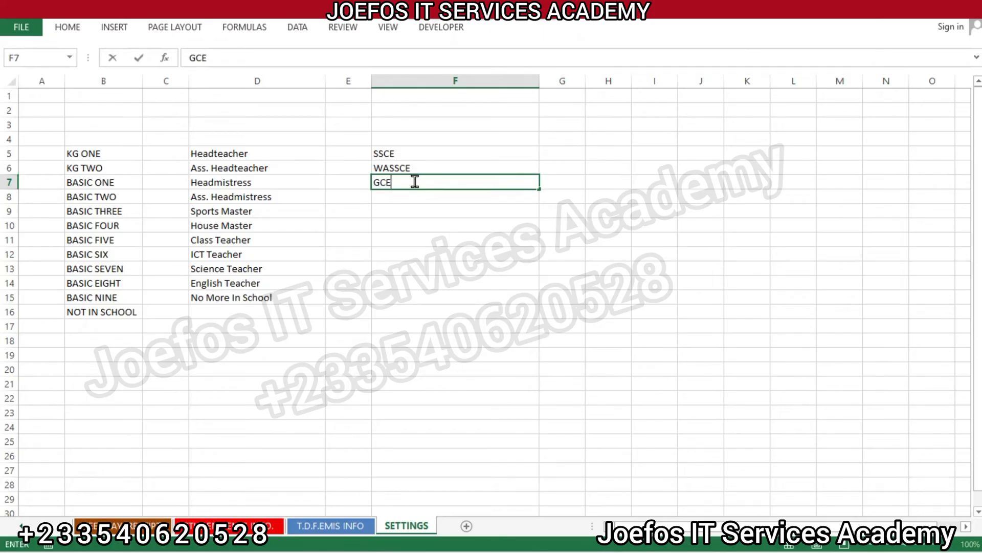
Add DBE in cell F8 and GCBE in cell F9 of the qualification list
{"action": "left_click", "coordinate": [410, 198]}
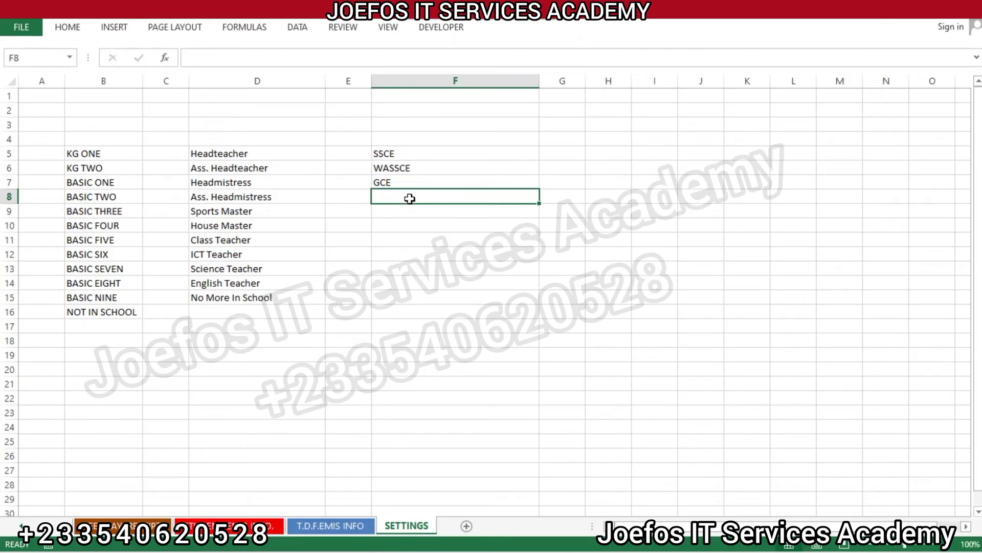
{"action": "type", "text": "D"}
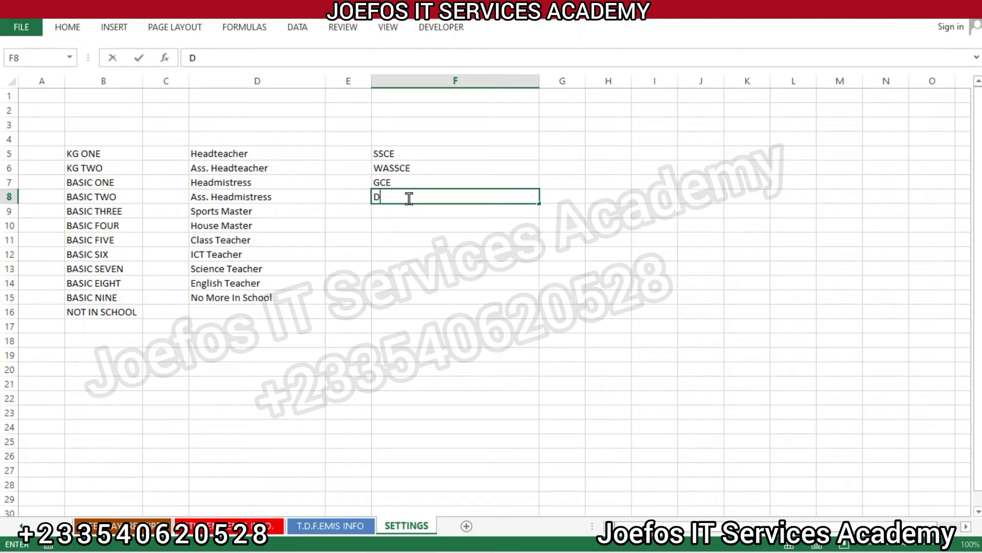
{"action": "type", "text": "BE"}
{"action": "left_click", "coordinate": [410, 213]}
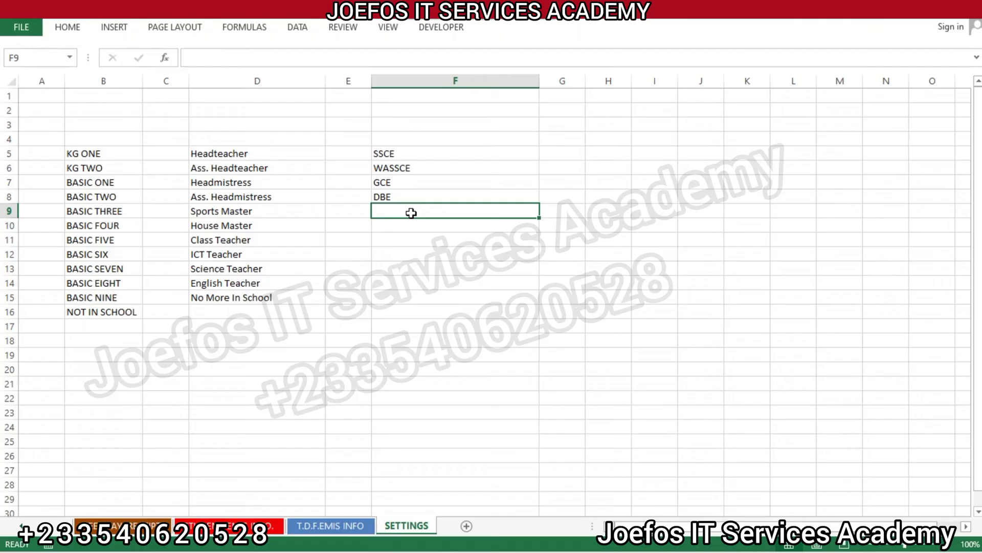
{"action": "type", "text": "G"}
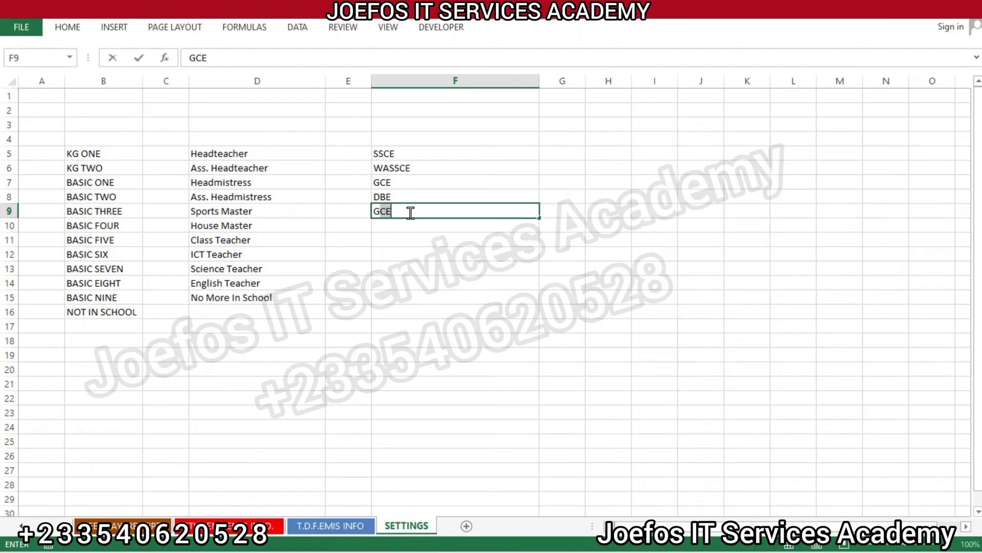
{"action": "type", "text": "CBE"}
Add O' LEVEL in cell F10 and A' LEVEL in cell F11 of the qualification list
{"action": "left_click", "coordinate": [402, 229]}
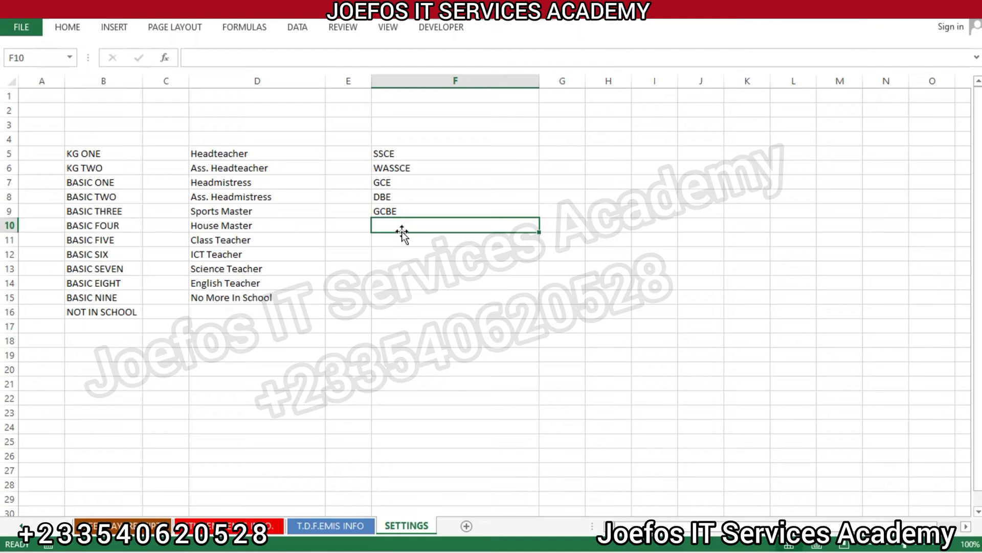
{"action": "type", "text": "O' LEVEL"}
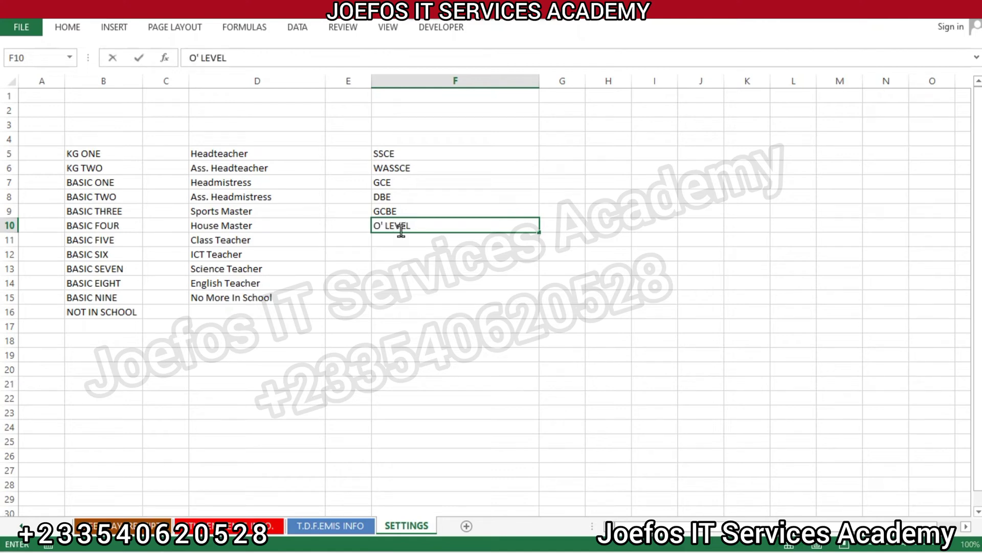
{"action": "left_click", "coordinate": [401, 239]}
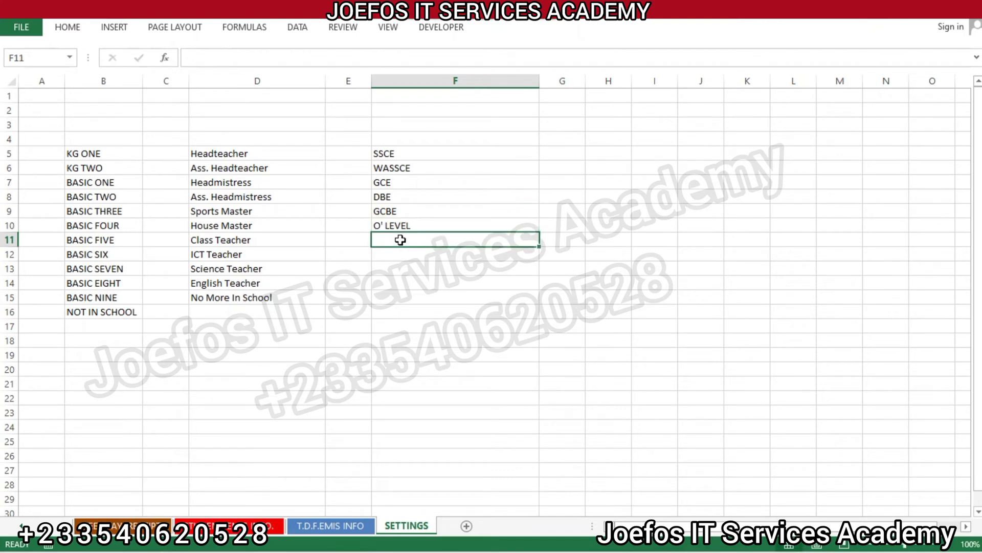
{"action": "type", "text": "A"}
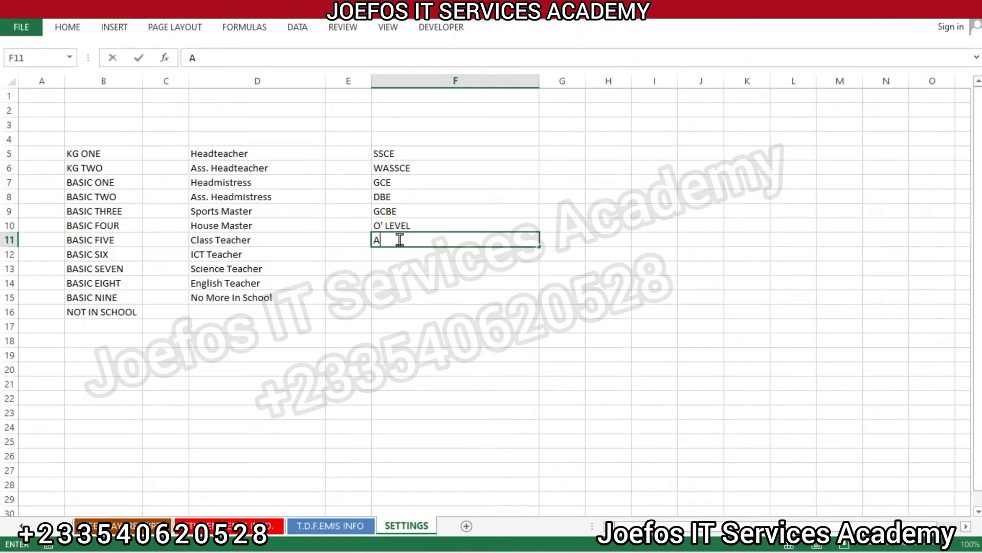
{"action": "type", "text": "' LEVEL"}
{"action": "left_click", "coordinate": [411, 260]}
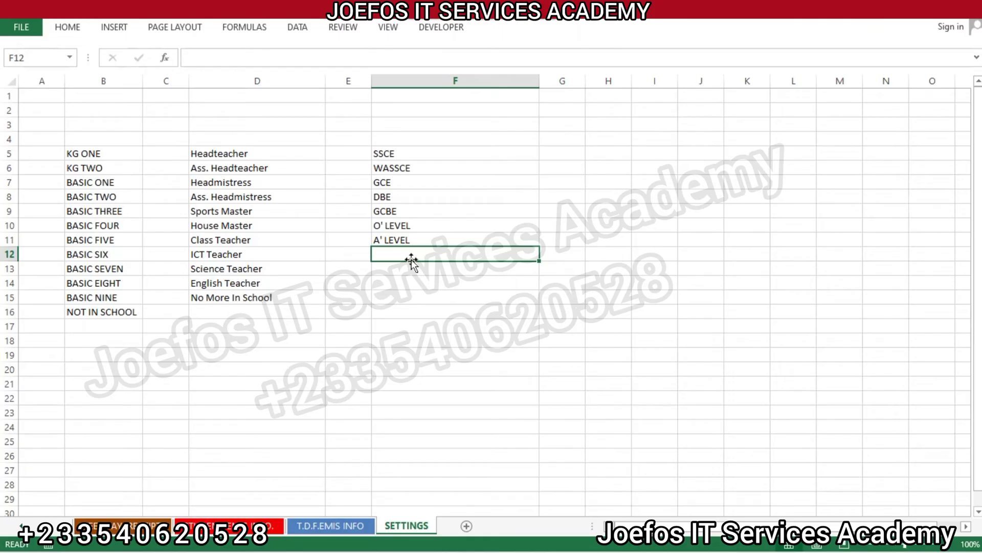
Name the qualification range F5:F12 ACC
{"action": "left_click_drag", "start_coordinate": [378, 153], "coordinate": [482, 248]}
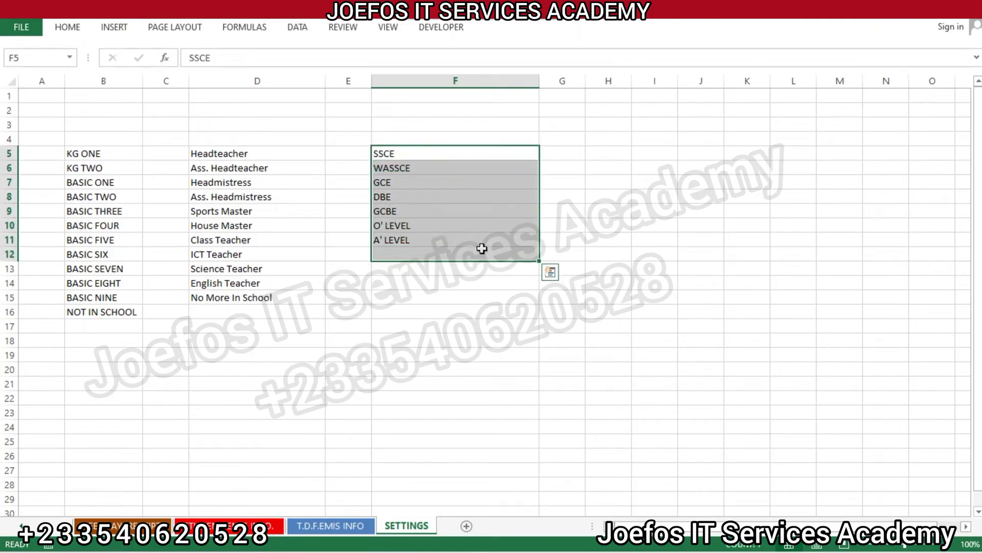
{"action": "left_click", "coordinate": [37, 58]}
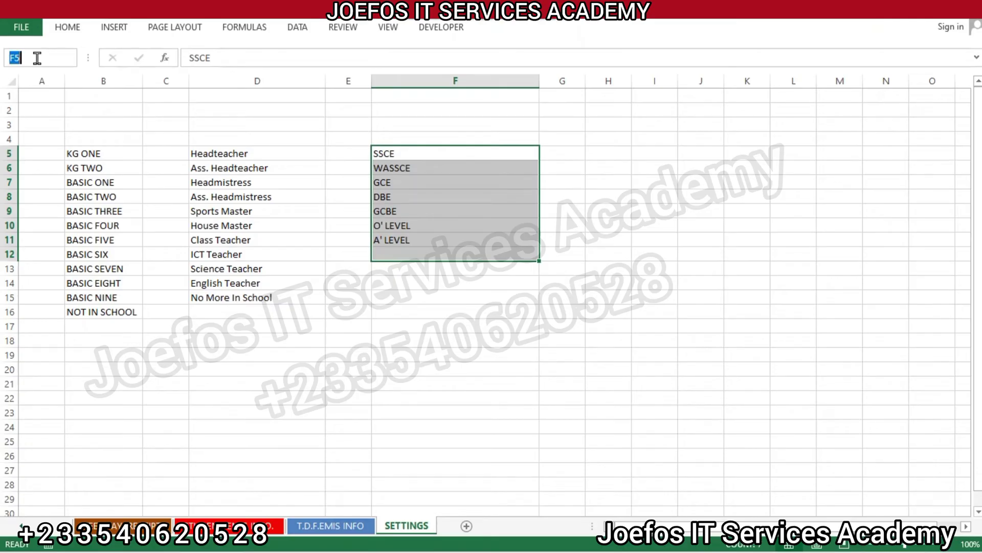
{"action": "key", "text": "BackSpace"}
{"action": "type", "text": "ACC"}
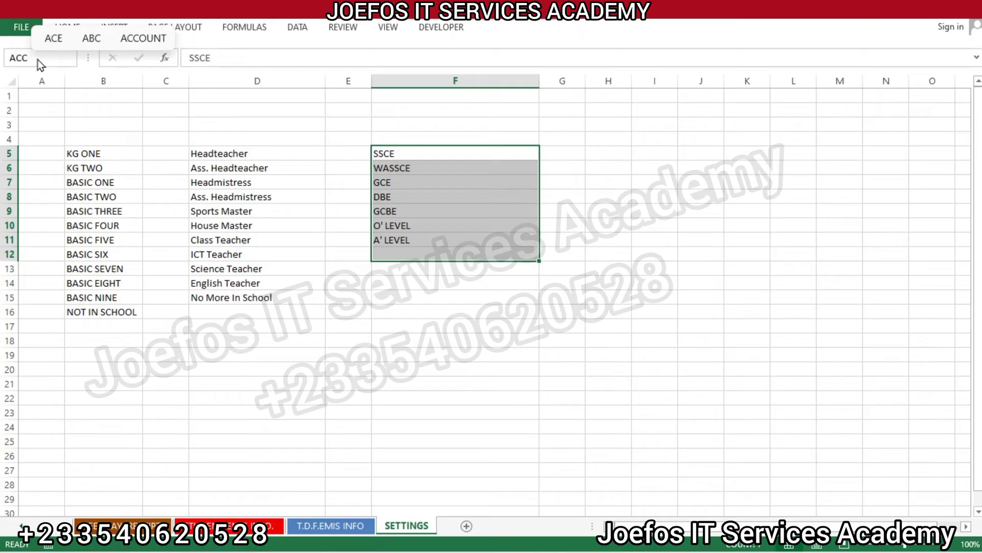
{"action": "key", "text": "Return"}
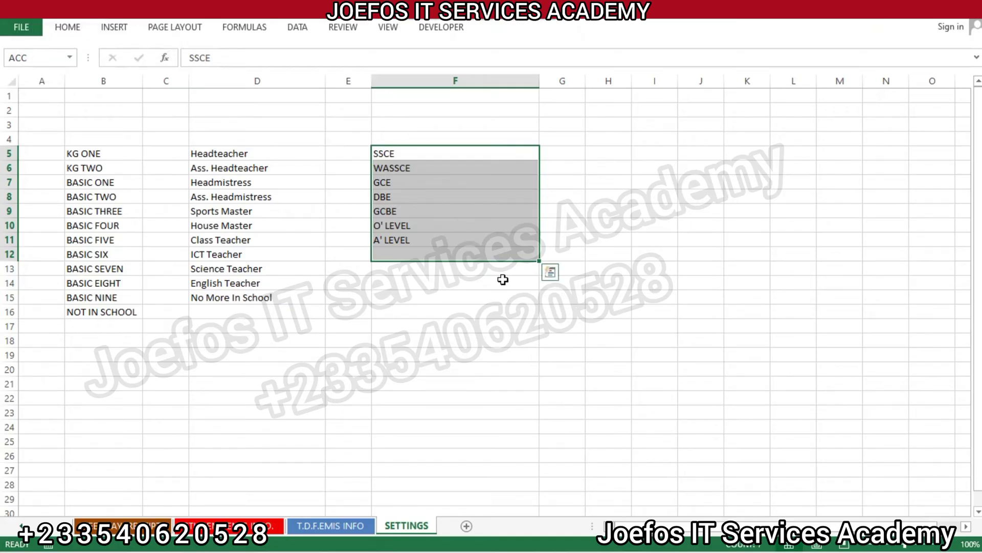
Reselect the qualification range F5:F12 to check its assigned name
{"action": "left_click", "coordinate": [441, 410]}
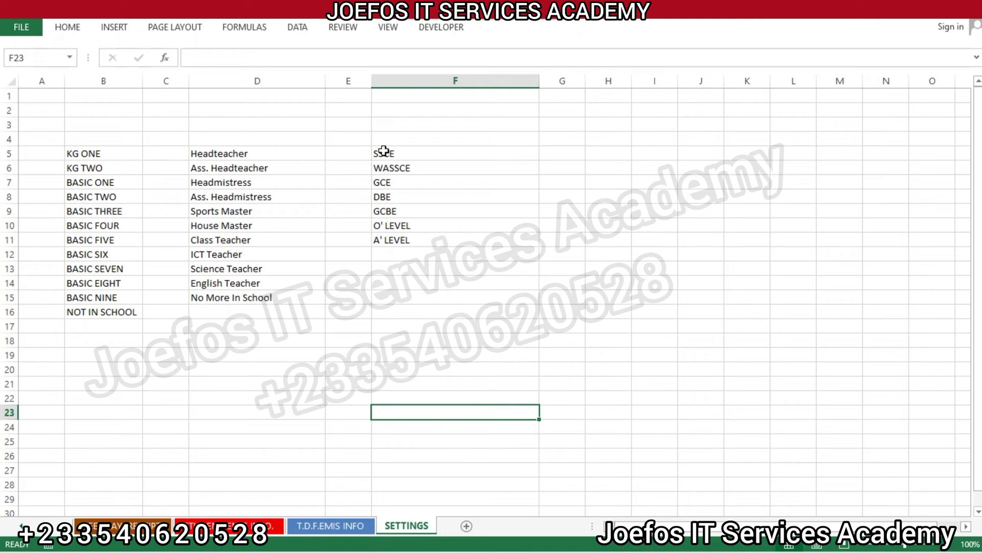
{"action": "left_click_drag", "start_coordinate": [383, 153], "coordinate": [472, 260]}
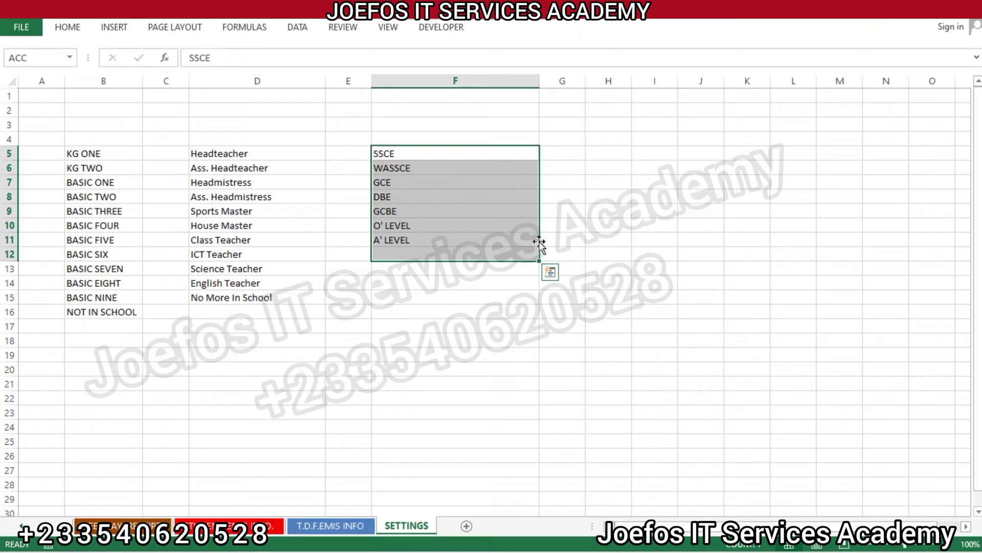
{"action": "left_click", "coordinate": [614, 221]}
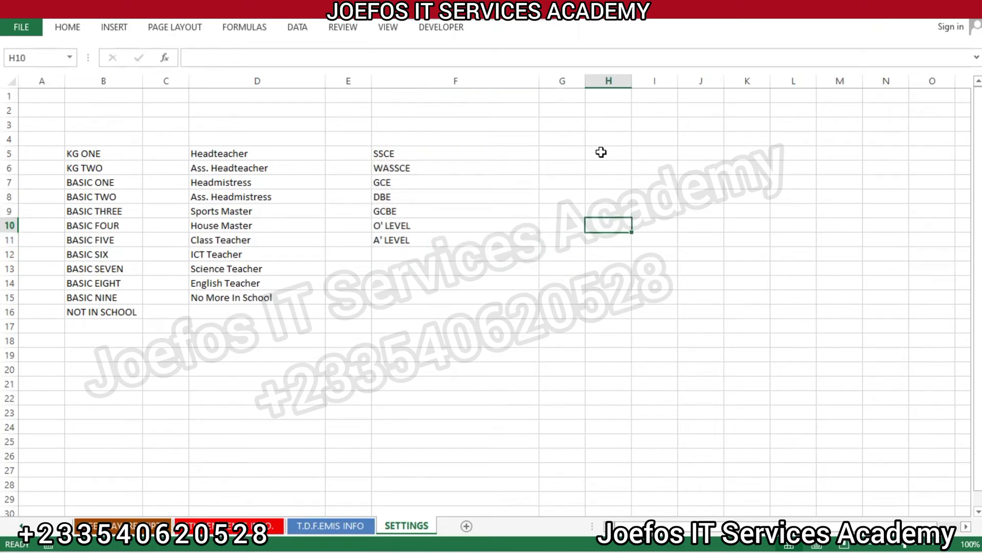
Widen column H and start a professional qualification list with SSCE in cell H5 and WASSCE in cell H6
{"action": "left_click_drag", "start_coordinate": [632, 78], "coordinate": [768, 79]}
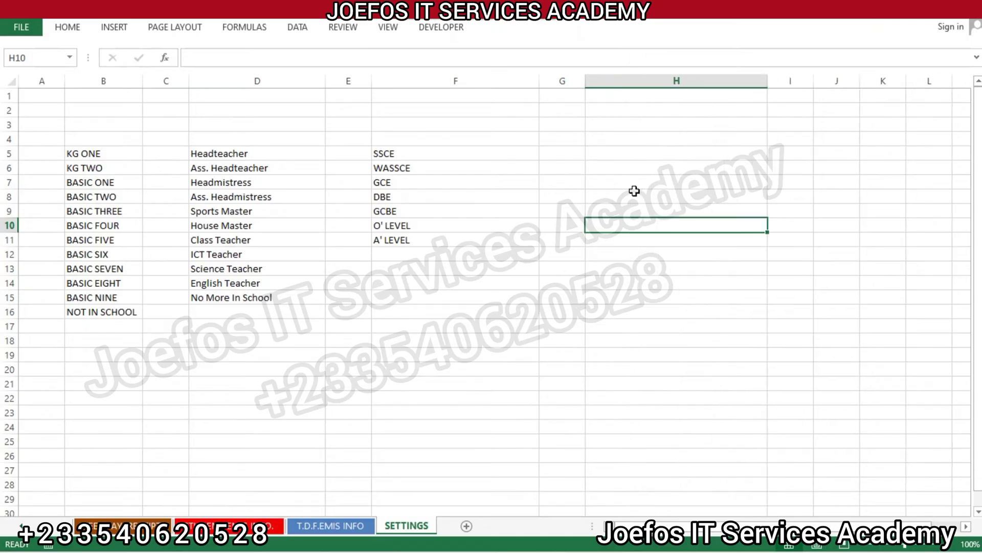
{"action": "left_click", "coordinate": [614, 155]}
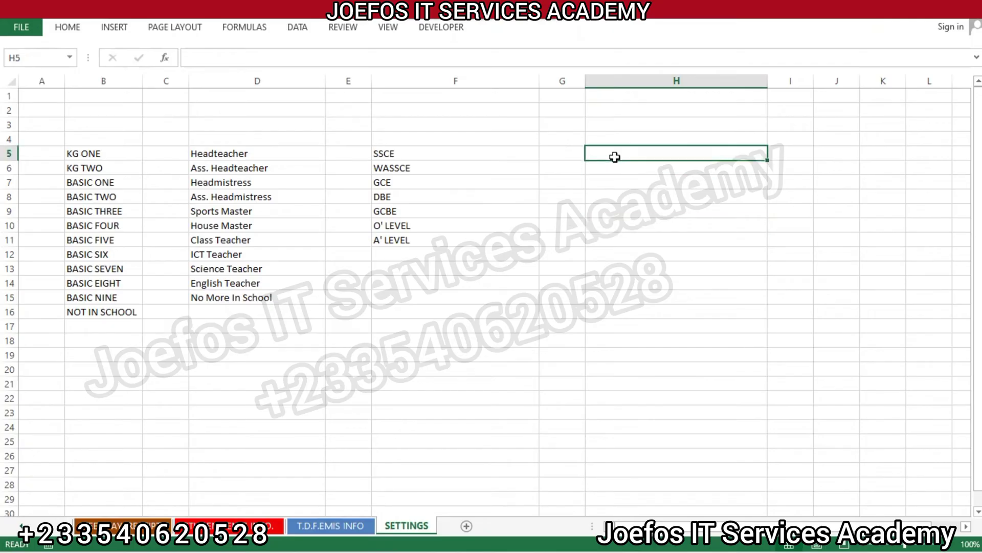
{"action": "type", "text": "SSCE"}
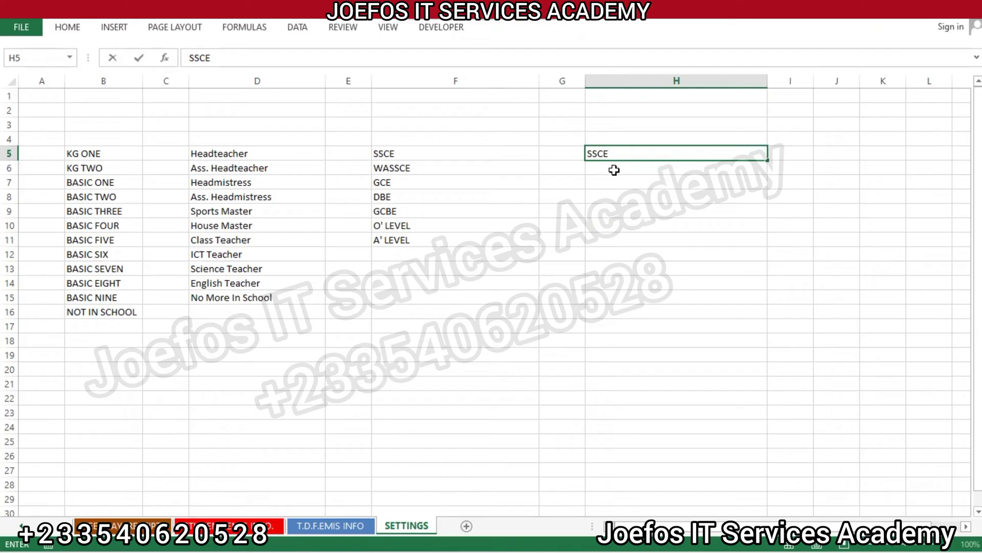
{"action": "key", "text": "Return"}
{"action": "type", "text": "WASSCE"}
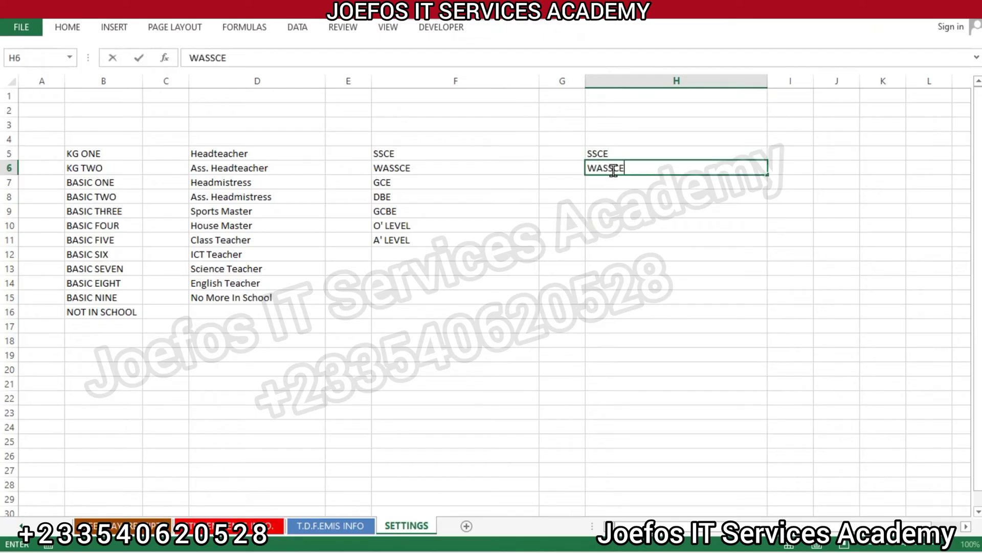
{"action": "key", "text": "Return"}
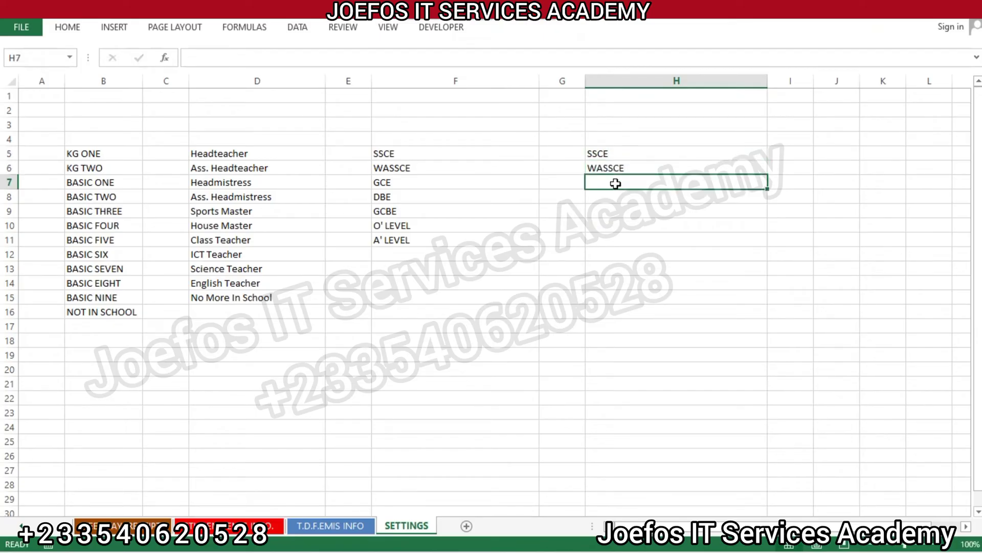
Add DBE in cell H7 and DEGREE in cell H8 of the professional qualification list
{"action": "type", "text": "DBE"}
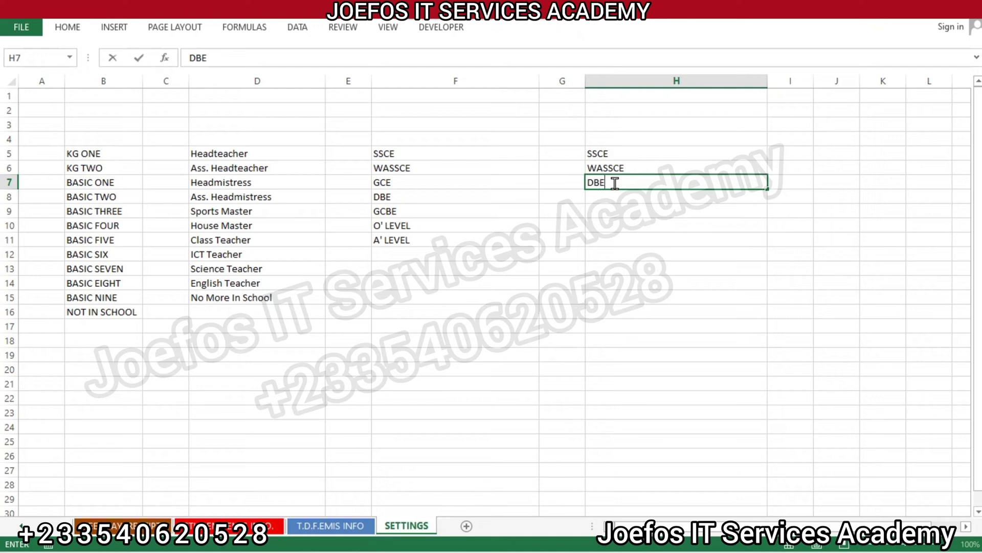
{"action": "key", "text": "Return"}
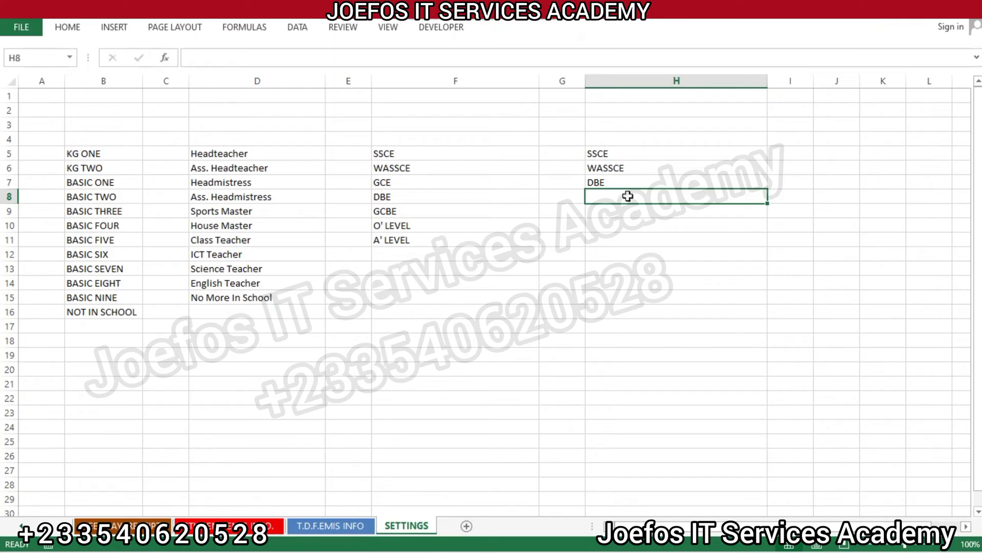
{"action": "type", "text": "DE"}
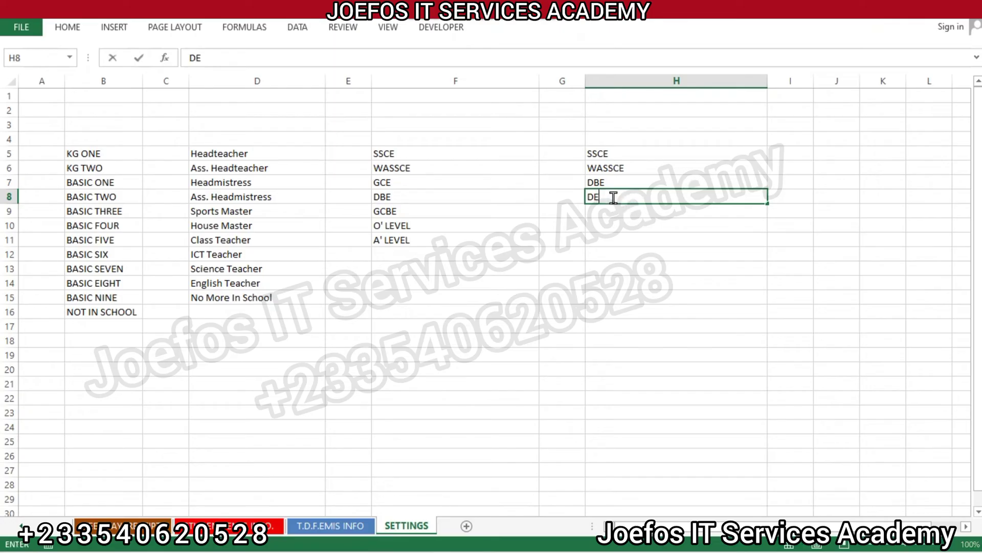
{"action": "type", "text": "GREE"}
{"action": "left_click", "coordinate": [620, 208]}
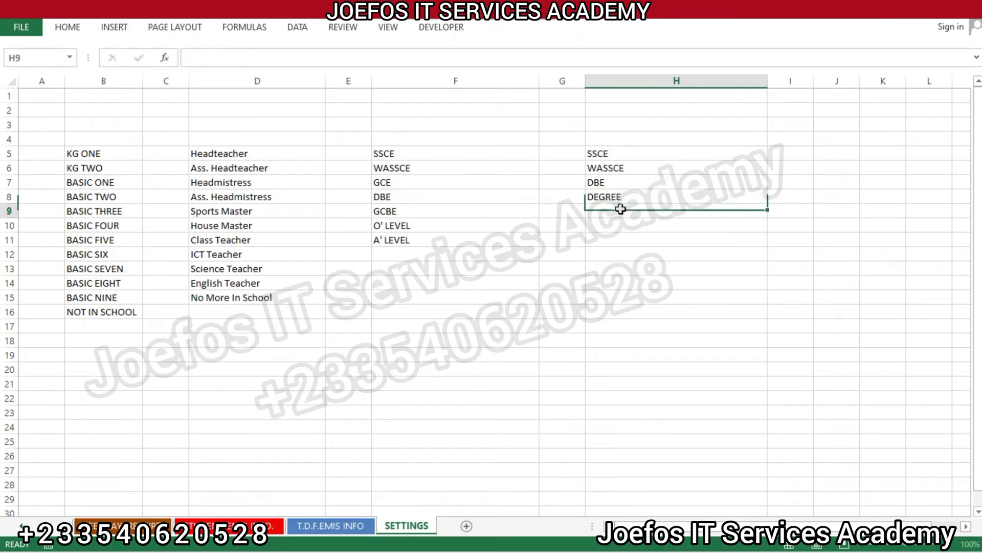
Add MASTERS in cell H9 and PHD in cell H10 of the professional qualification list
{"action": "type", "text": "MASTER"}
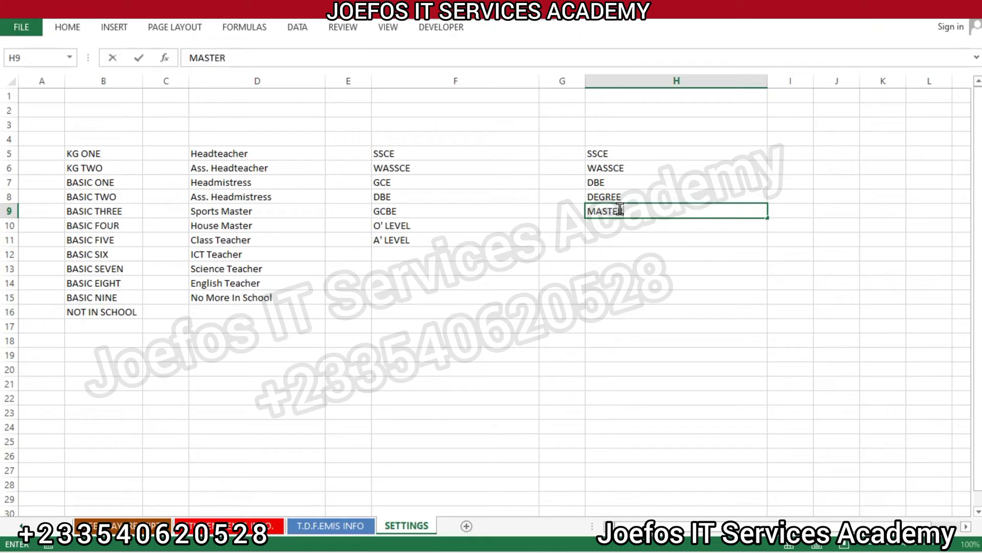
{"action": "type", "text": "S"}
{"action": "left_click", "coordinate": [621, 229]}
{"action": "type", "text": "PHD"}
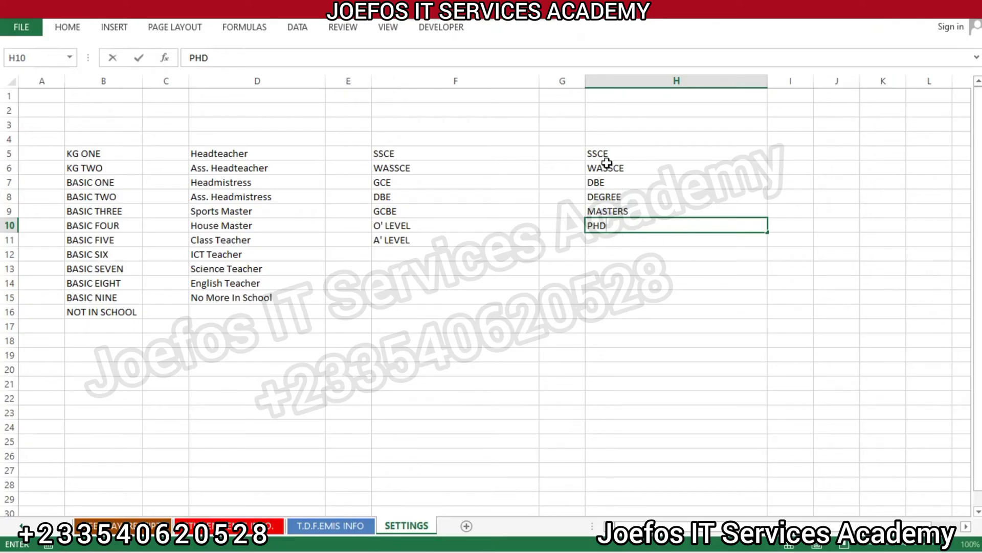
Name the professional qualification range H5:H11 PROF
{"action": "left_click", "coordinate": [634, 154]}
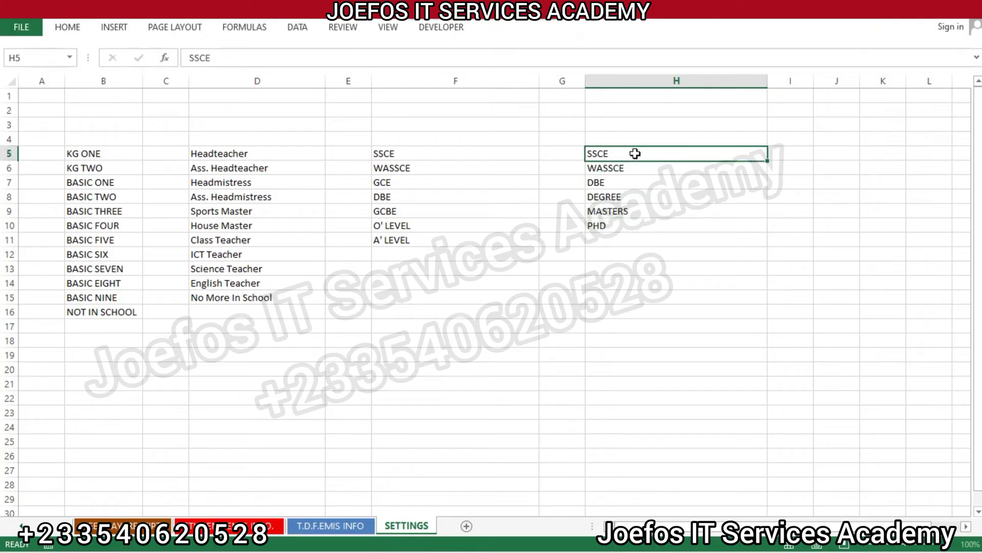
{"action": "mouse_move", "coordinate": [635, 154]}
{"action": "left_mouse_down"}
{"action": "mouse_move", "coordinate": [693, 193]}
{"action": "mouse_move", "coordinate": [695, 239]}
{"action": "left_mouse_up"}
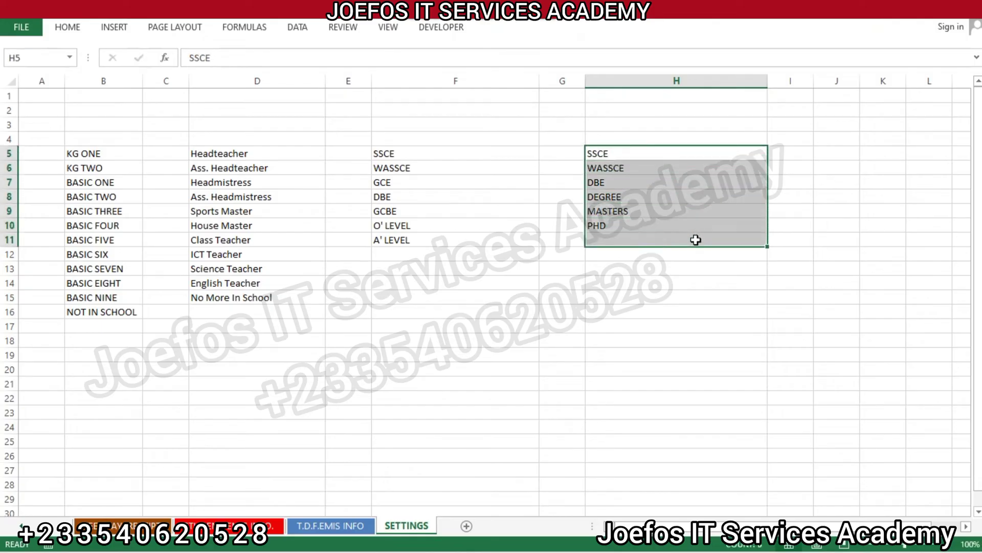
{"action": "left_click", "coordinate": [29, 53]}
{"action": "key", "text": "BackSpace"}
{"action": "type", "text": "PRO"}
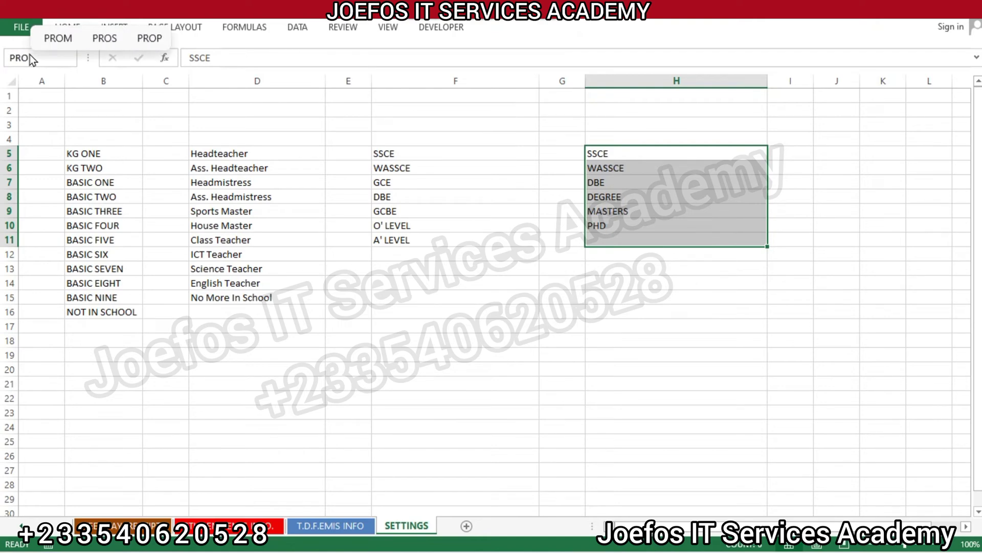
{"action": "key", "text": "Return"}
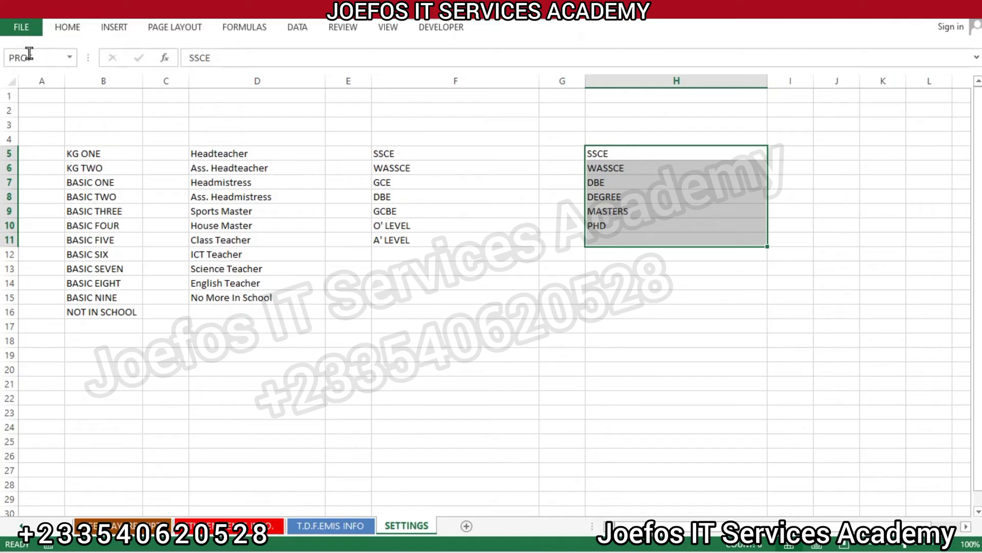
Reselect the professional qualification range H5:H11 to check its assigned name
{"action": "left_click", "coordinate": [696, 324]}
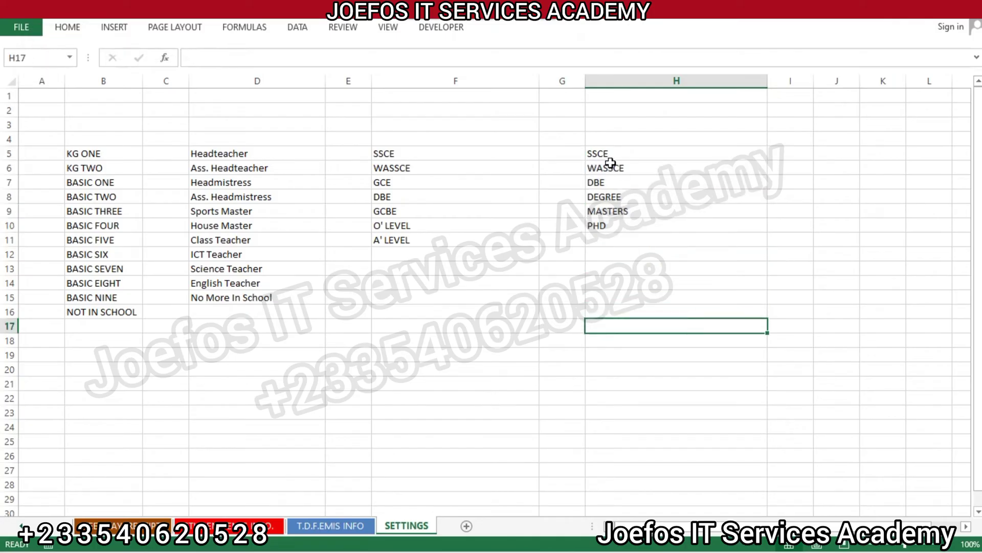
{"action": "left_click_drag", "start_coordinate": [593, 154], "coordinate": [668, 241]}
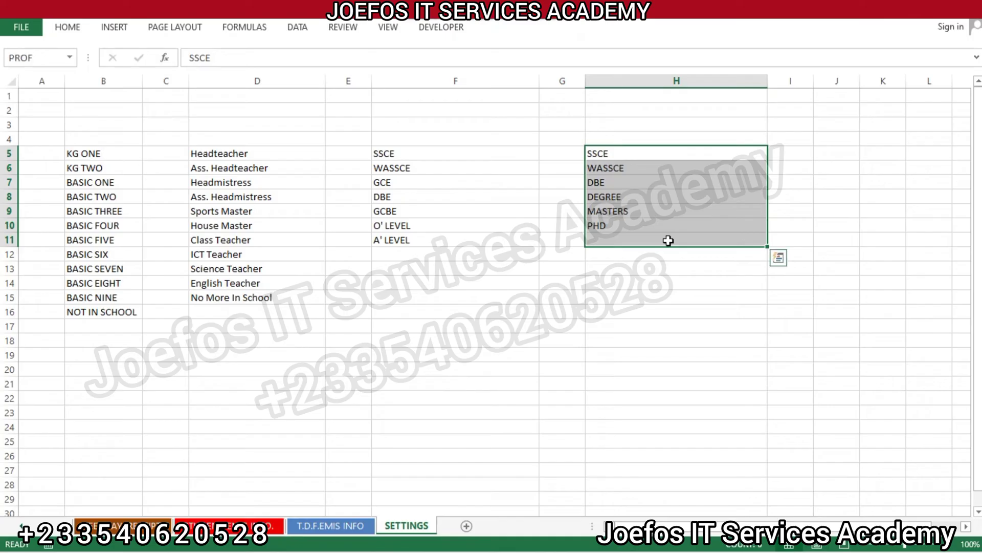
{"action": "left_click", "coordinate": [667, 315]}
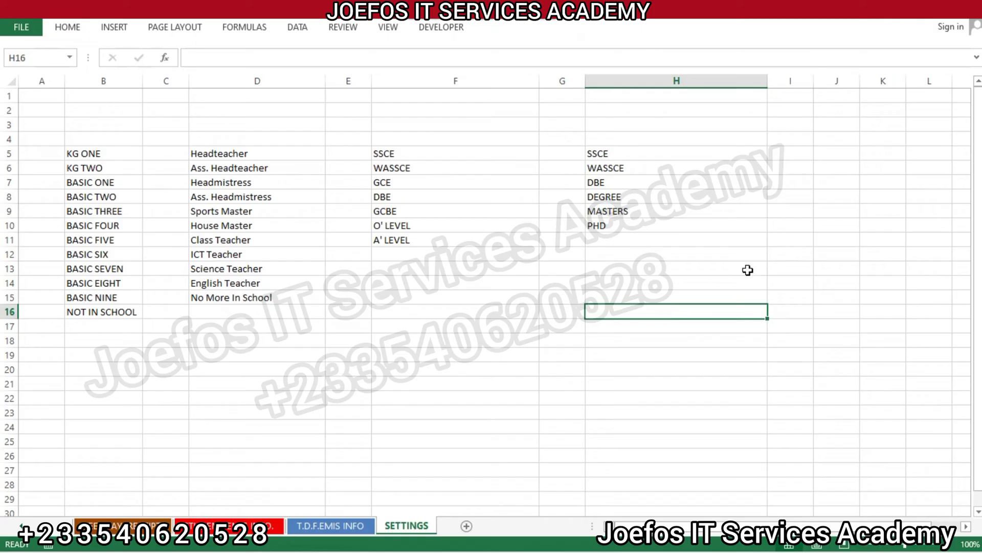
Widen column J and start a rank list with TEACHER in cell J5
{"action": "scroll", "coordinate": [828, 530], "scroll_direction": "right", "scroll_amount": 1}
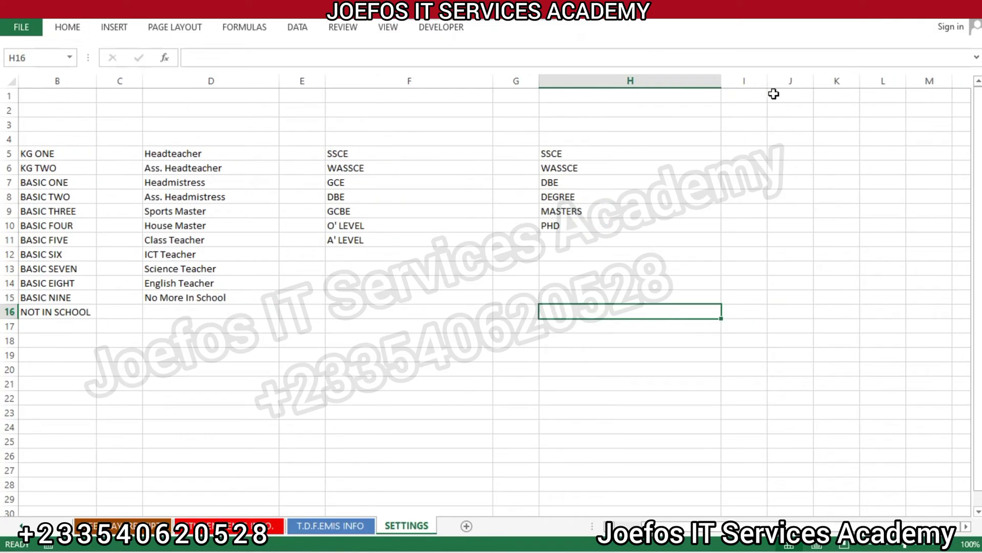
{"action": "left_click_drag", "start_coordinate": [809, 82], "coordinate": [915, 83]}
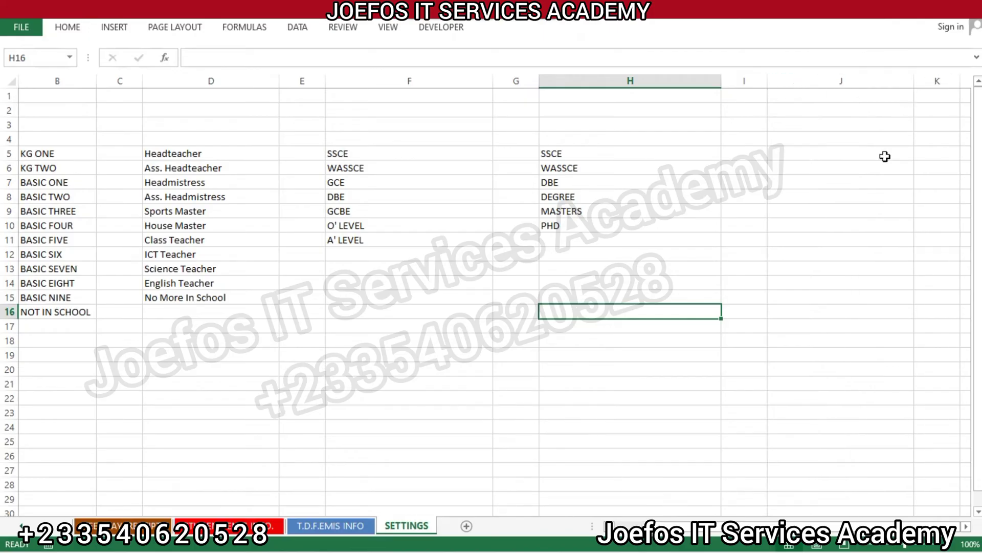
{"action": "left_click", "coordinate": [786, 156]}
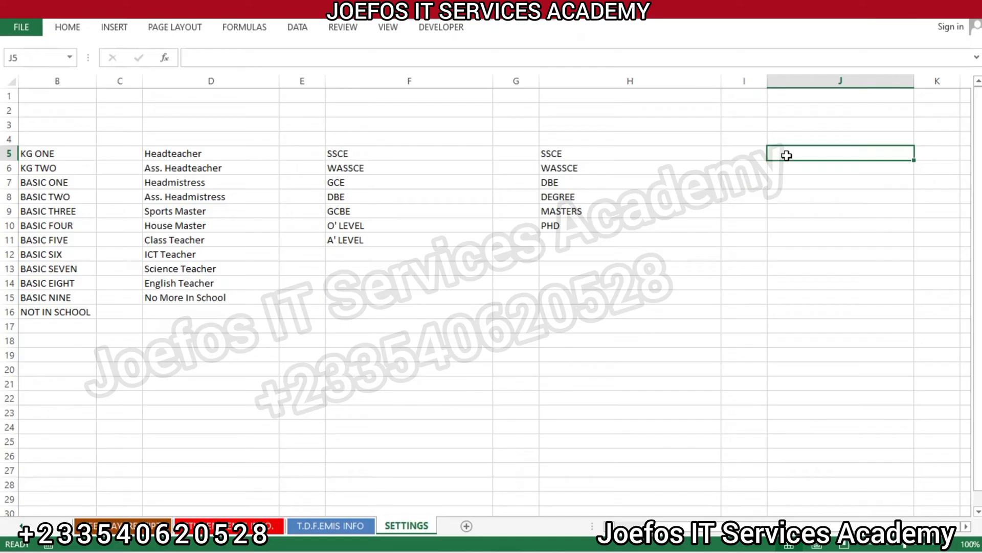
{"action": "type", "text": "TE"}
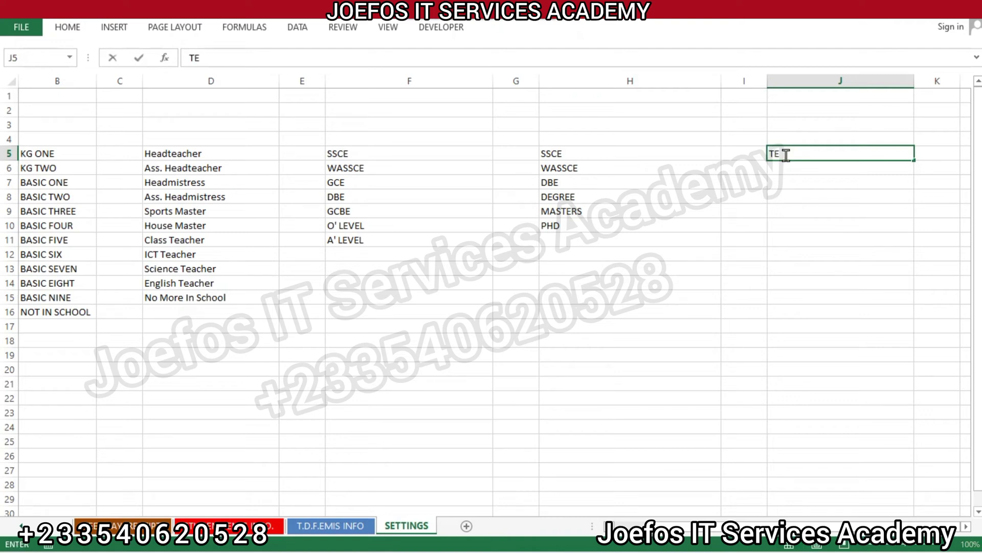
{"action": "type", "text": "ACHER"}
{"action": "left_click", "coordinate": [788, 170]}
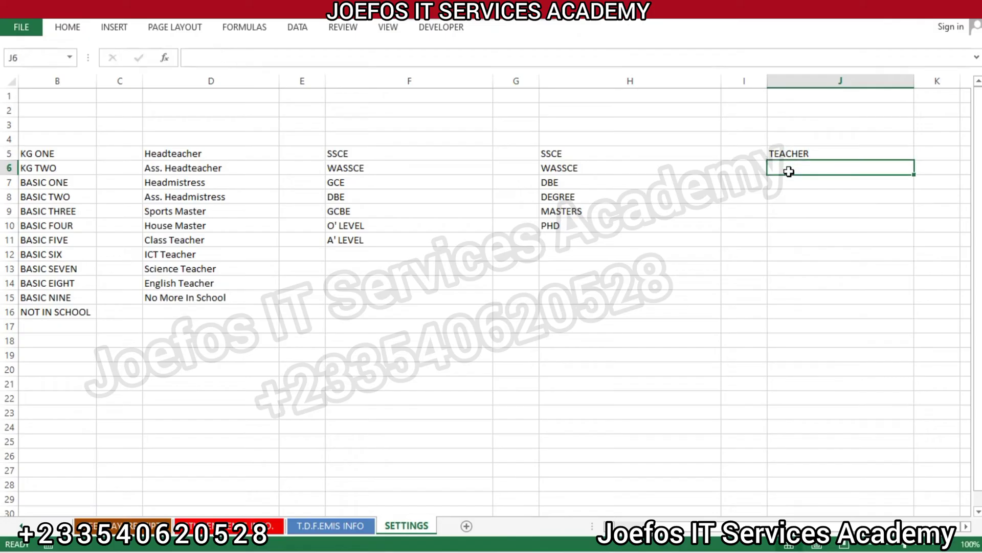
Add SUP. I in cell J6 of the rank list
{"action": "type", "text": "SUP"}
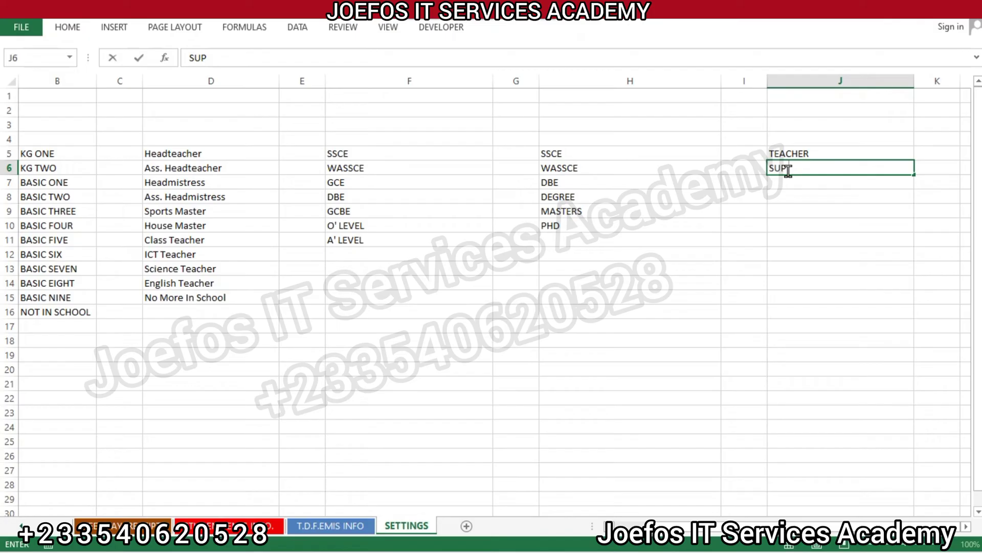
{"action": "type", "text": " 1"}
{"action": "key", "text": "BackSpace"}
{"action": "key", "text": "BackSpace"}
{"action": "type", "text": "I"}
{"action": "left_click", "coordinate": [786, 170]}
{"action": "type", "text": "."}
{"action": "left_click", "coordinate": [788, 186]}
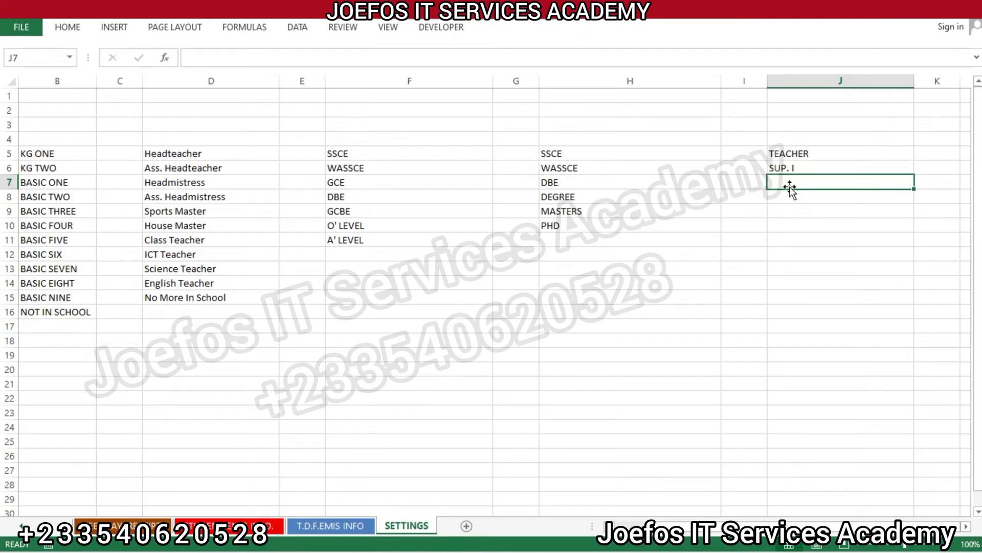
Add SUP.II in cell J7 of the rank list
{"action": "type", "text": "SUP"}
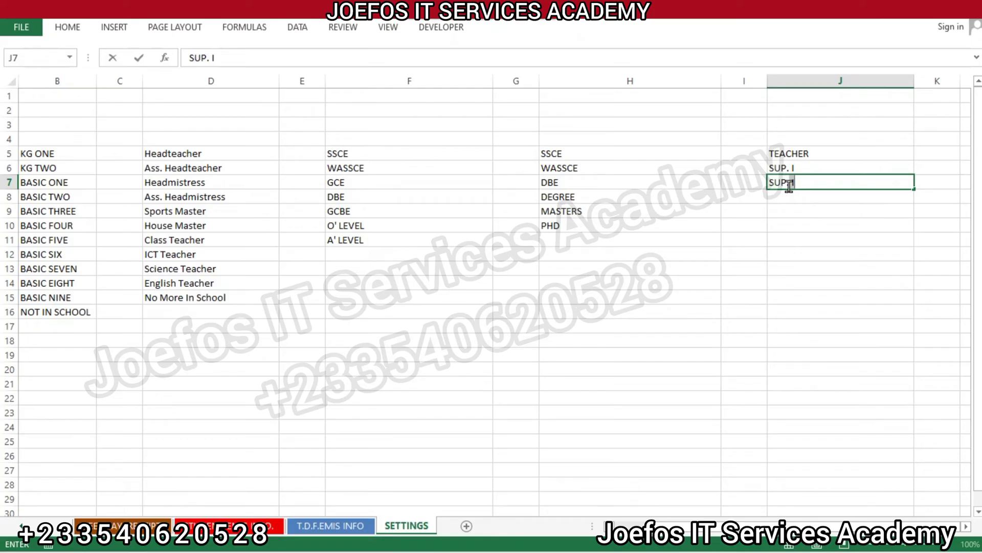
{"action": "type", "text": ".II"}
{"action": "left_click", "coordinate": [787, 200]}
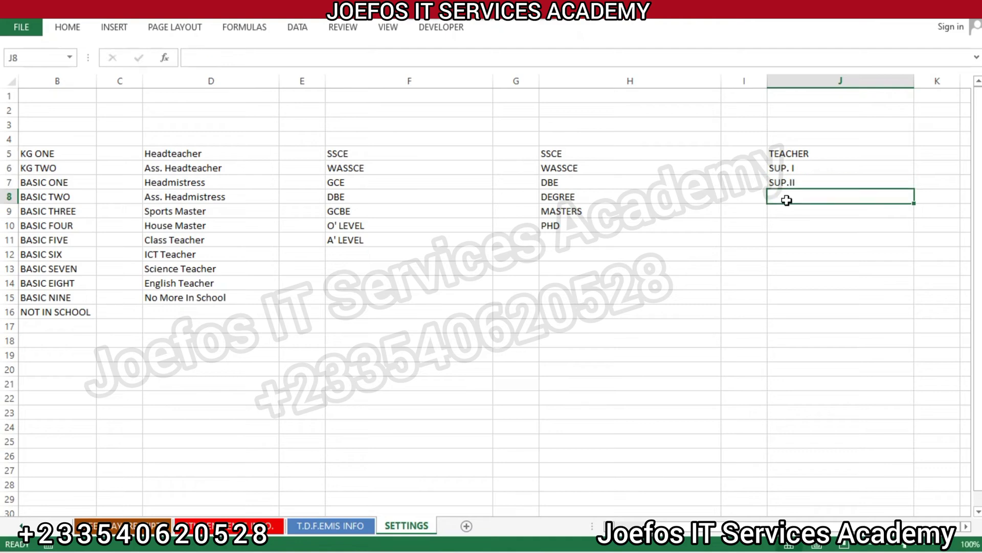
Add SEN. SUP. II PROF. in cell J8 of the rank list
{"action": "type", "text": "SE"}
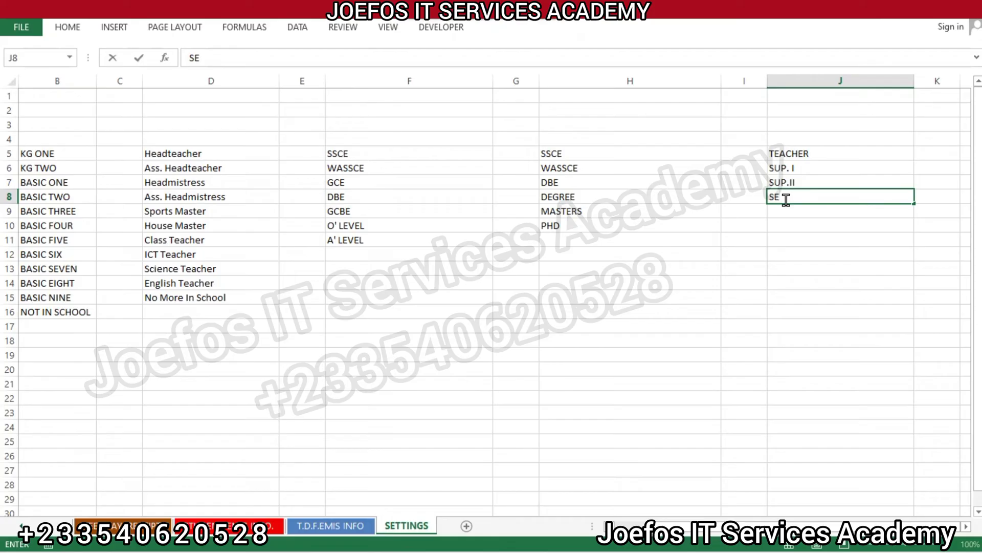
{"action": "type", "text": "N. SUP II"}
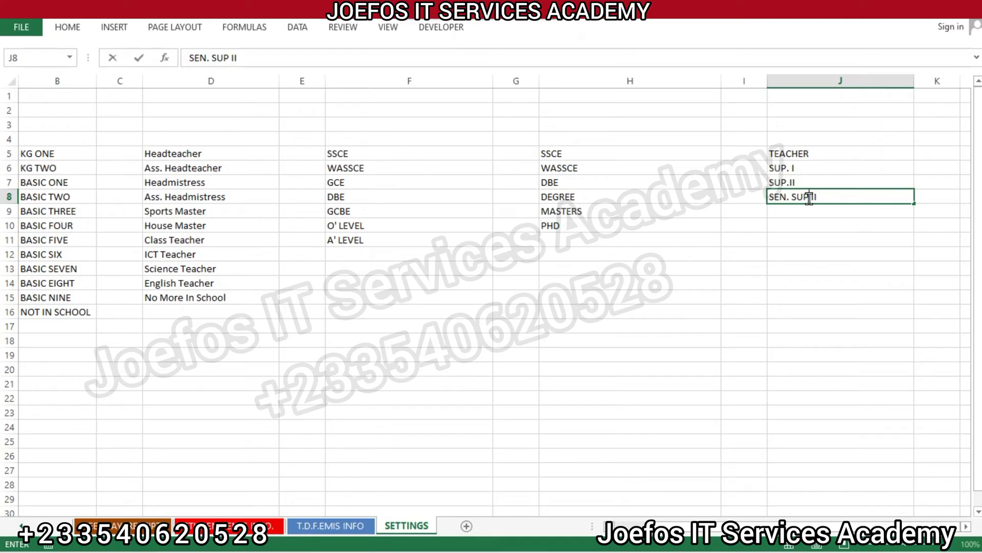
{"action": "left_click", "coordinate": [809, 199]}
{"action": "type", "text": ". II PROF."}
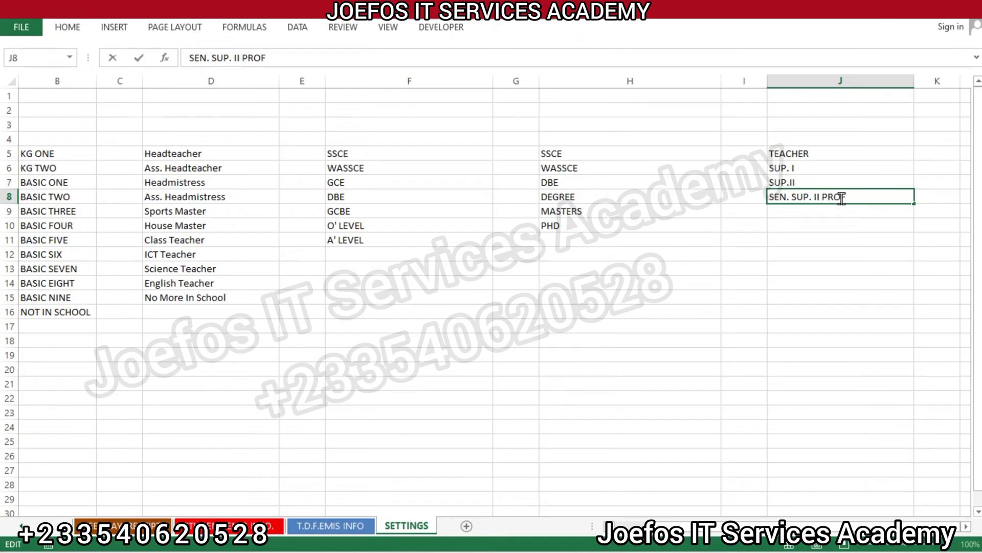
Add SEN. SUP. I in cell J9 of the rank list
{"action": "left_click", "coordinate": [806, 214]}
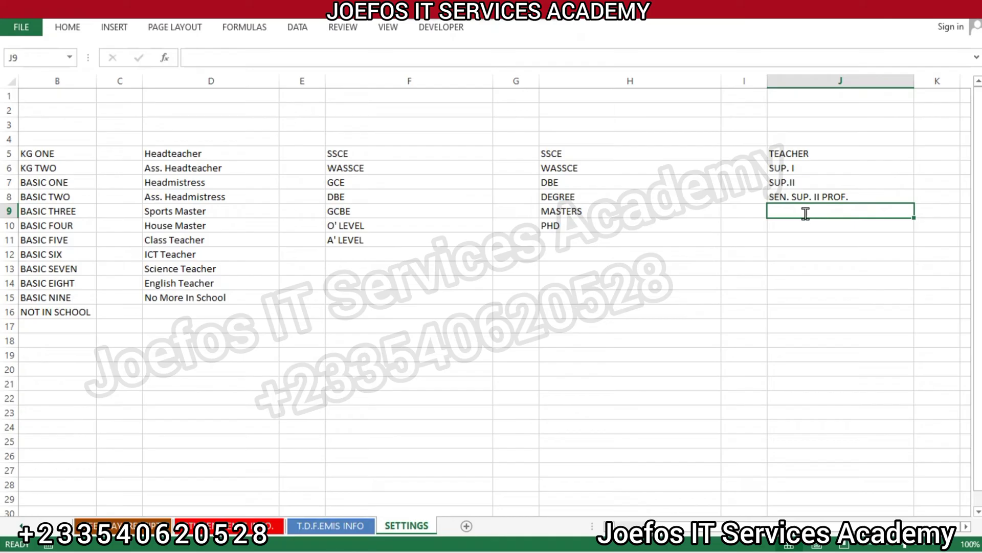
{"action": "type", "text": "SEN. SUP. II PROF."}
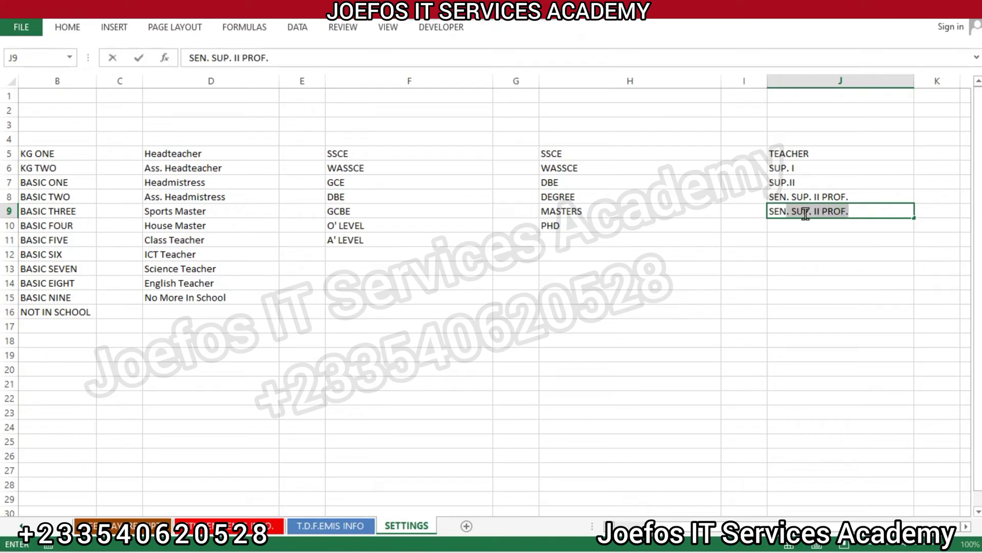
{"action": "left_click", "coordinate": [849, 211]}
{"action": "key", "text": "BackSpace"}
{"action": "key", "text": "BackSpace"}
{"action": "key", "text": "BackSpace"}
{"action": "key", "text": "BackSpace"}
{"action": "key", "text": "BackSpace"}
{"action": "key", "text": "BackSpace"}
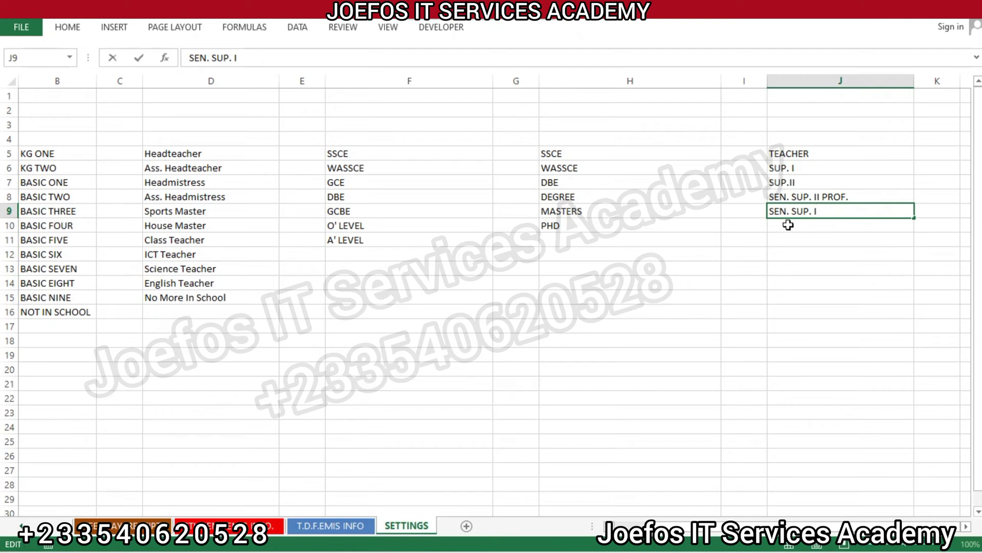
Add PRINCIPAL SUP. in cell J10 and ASS. DIR. II in cell J11 of the rank list
{"action": "left_click", "coordinate": [787, 224]}
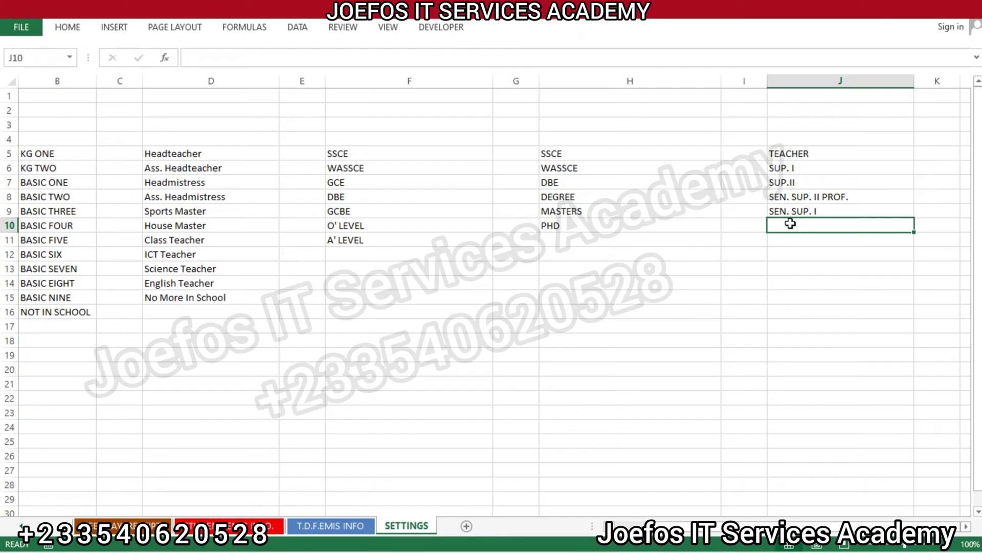
{"action": "type", "text": "PRIN"}
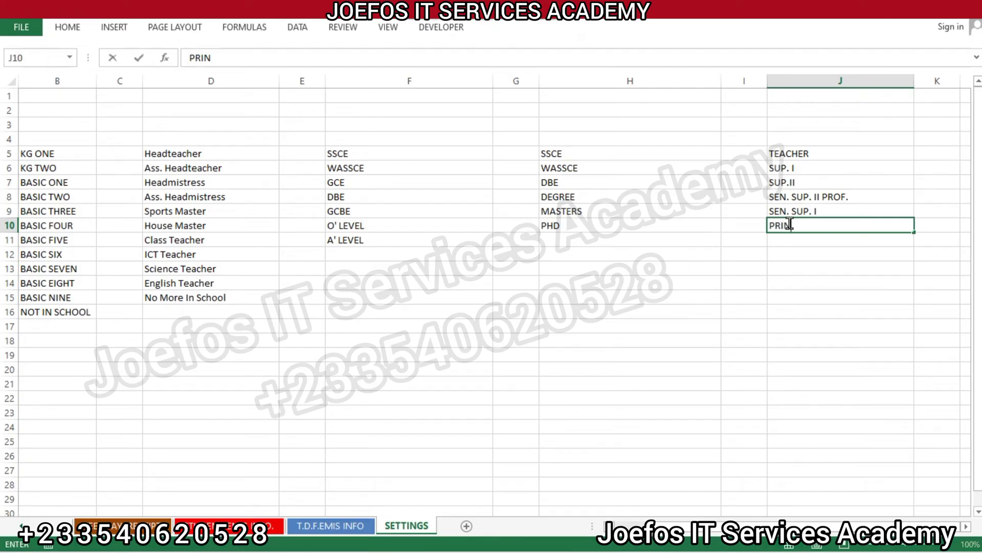
{"action": "type", "text": "CIPAL SUO"}
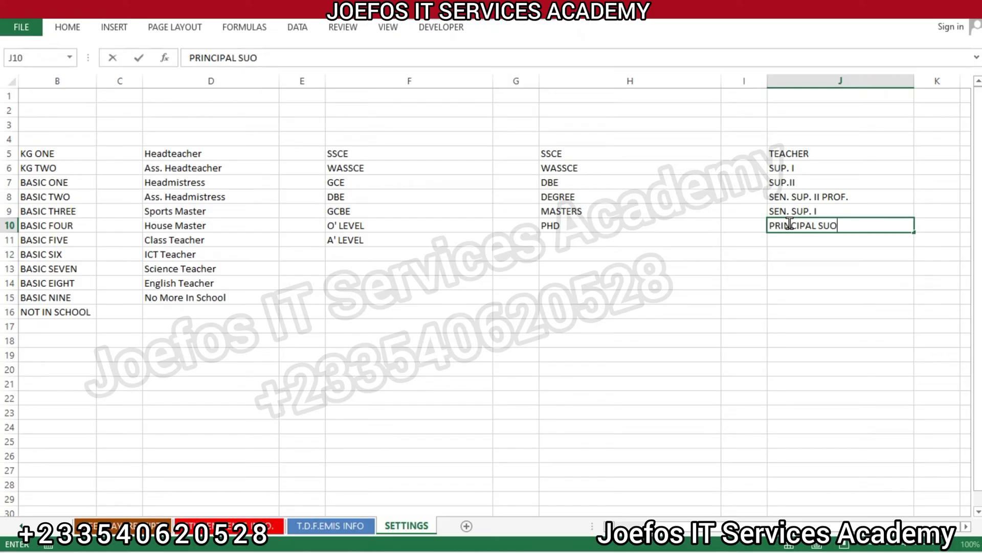
{"action": "key", "text": "BackSpace"}
{"action": "type", "text": "P."}
{"action": "left_click", "coordinate": [790, 241]}
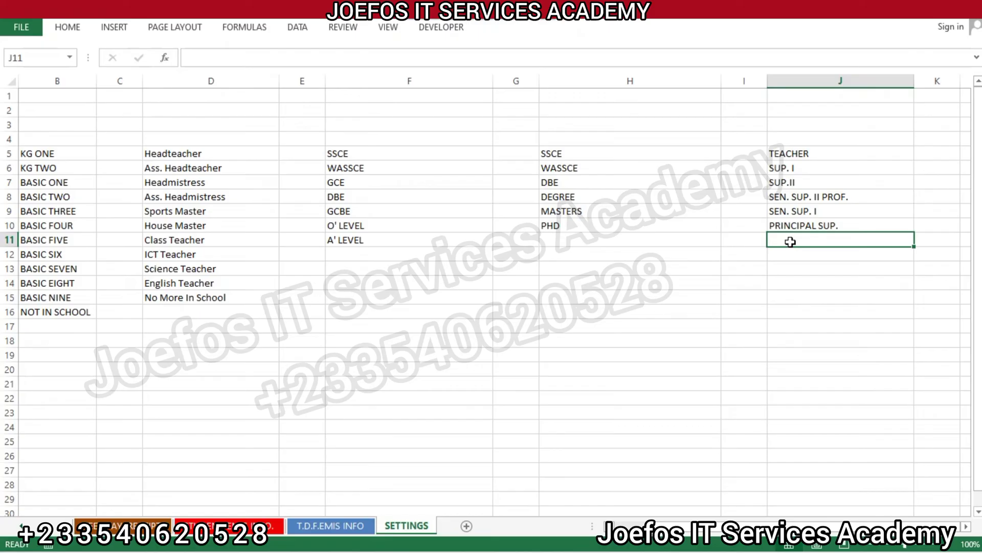
{"action": "type", "text": "ASS"}
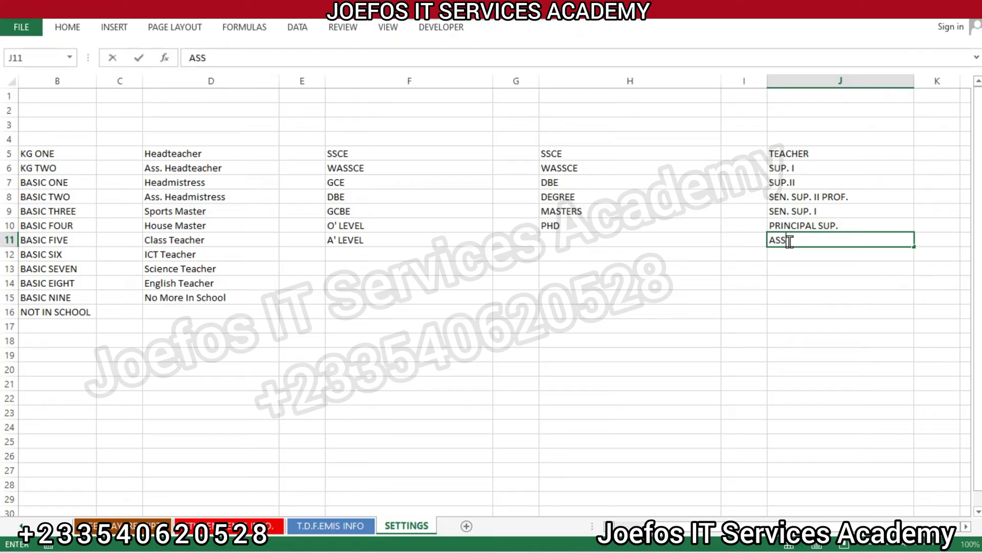
{"action": "type", "text": ". DIR. II"}
Add ASS. DIR. I in cell J12 of the rank list
{"action": "left_click", "coordinate": [788, 254]}
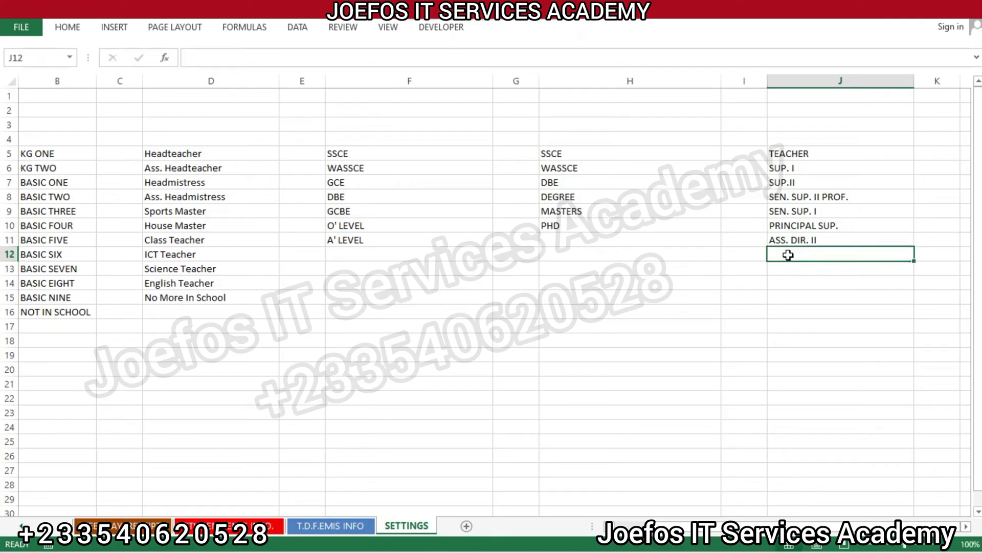
{"action": "type", "text": "ASS"}
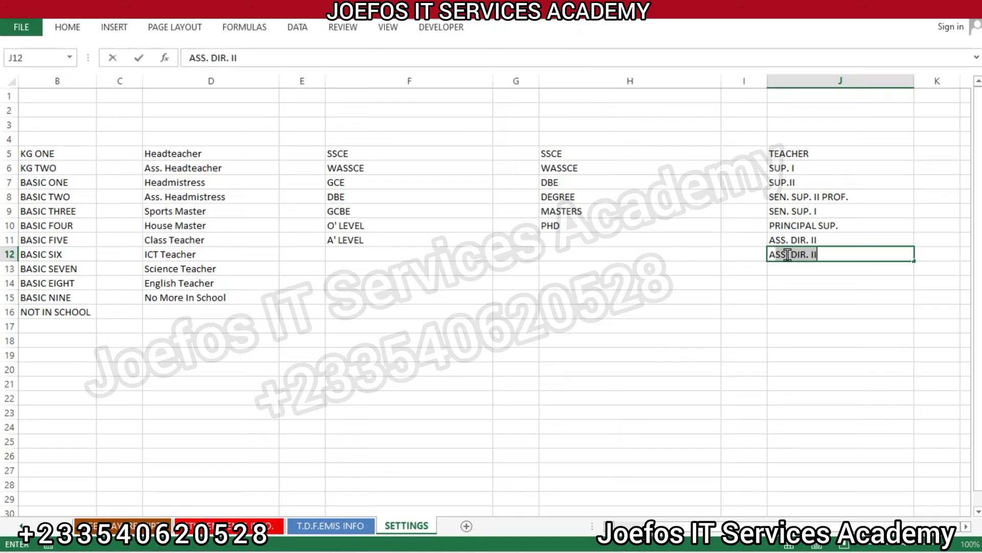
{"action": "left_click", "coordinate": [821, 258]}
{"action": "key", "text": "BackSpace"}
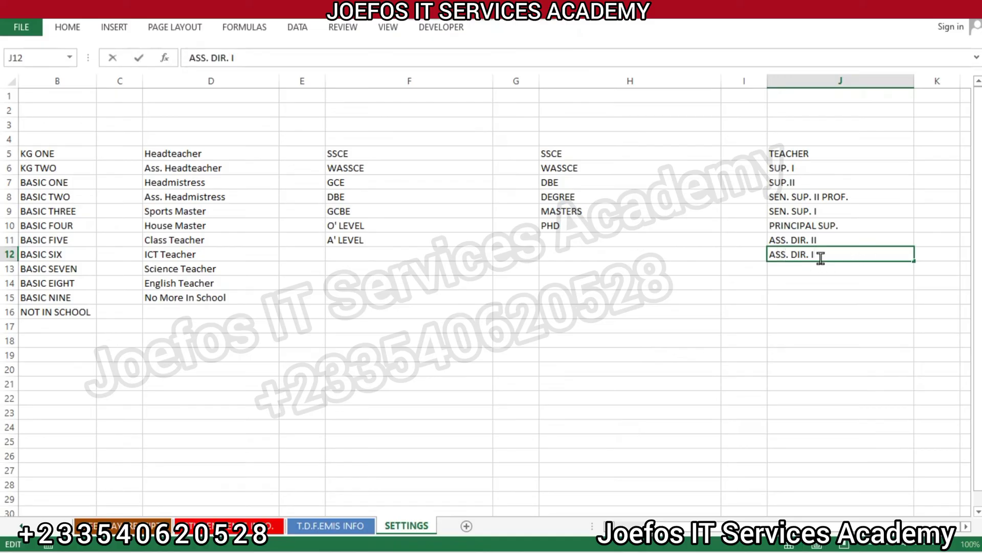
{"action": "key", "text": "Return"}
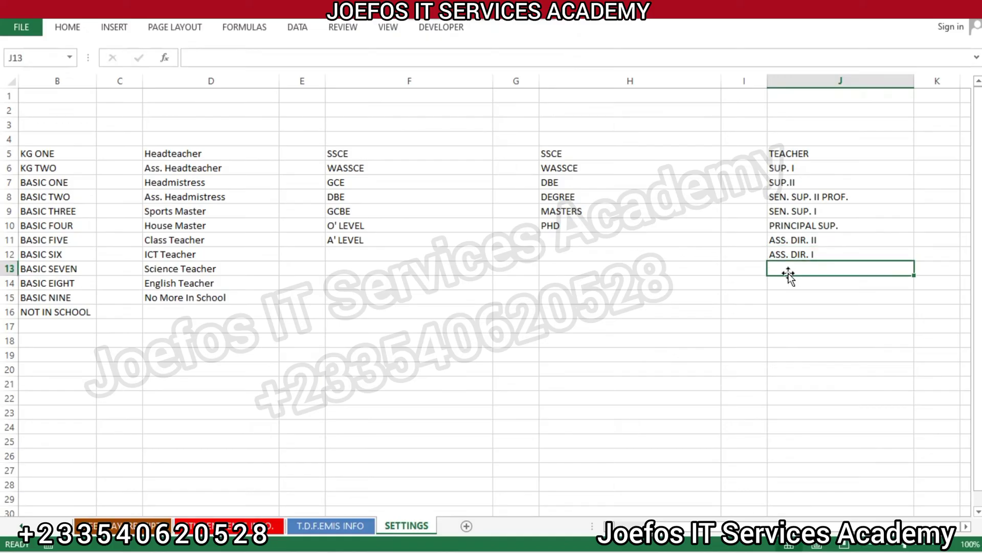
Complete the rank list with DEPUTY DIR. in cell J13 and DIRECTOR GENERAL in cell J14
{"action": "type", "text": "DEPU"}
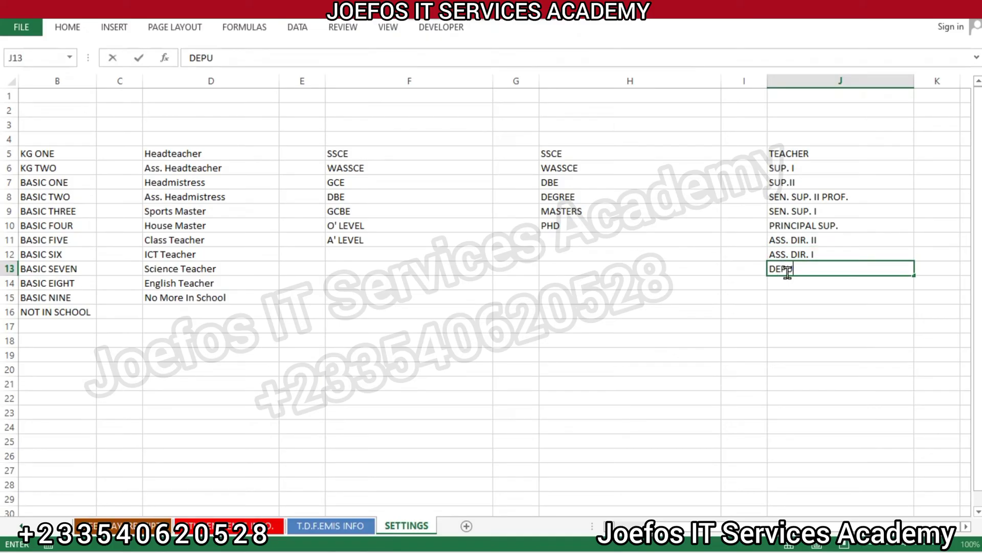
{"action": "type", "text": "TY DIR."}
{"action": "key", "text": "Return"}
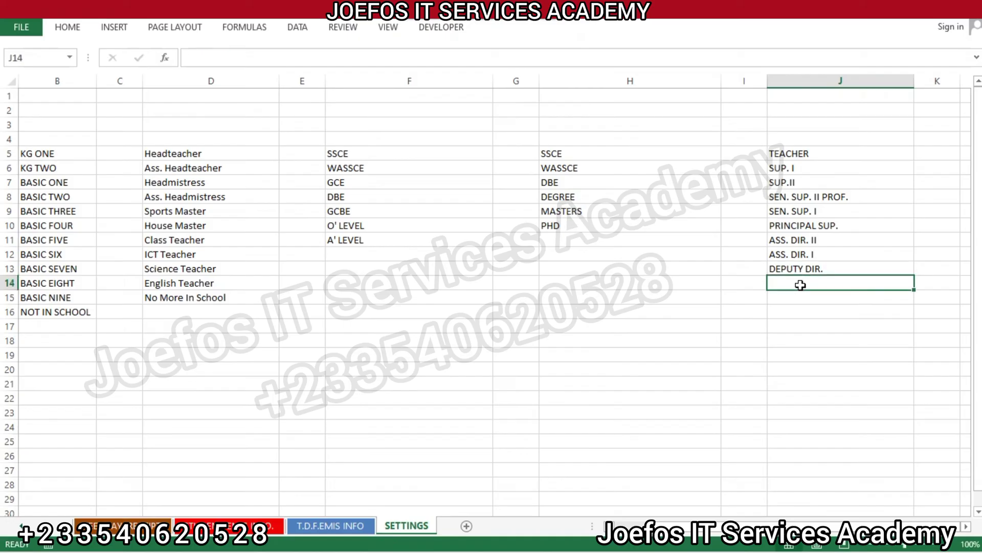
{"action": "type", "text": "DIREC"}
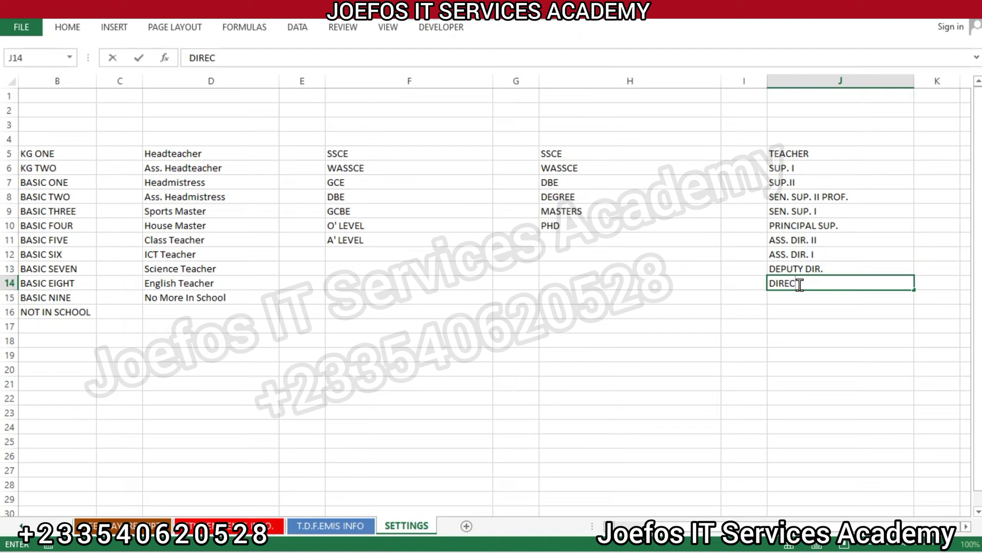
{"action": "type", "text": "TOR GENE"}
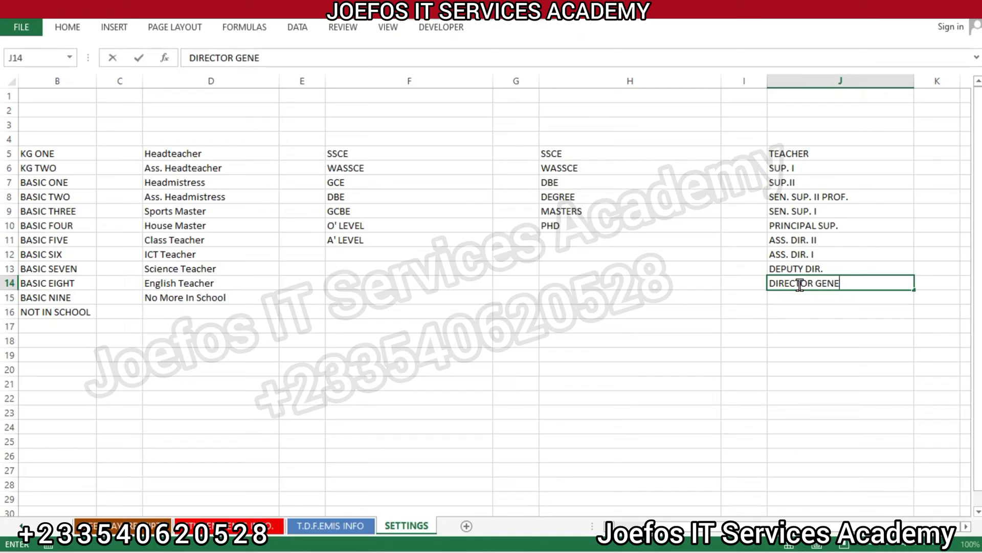
{"action": "type", "text": "RAL"}
{"action": "left_click", "coordinate": [830, 305]}
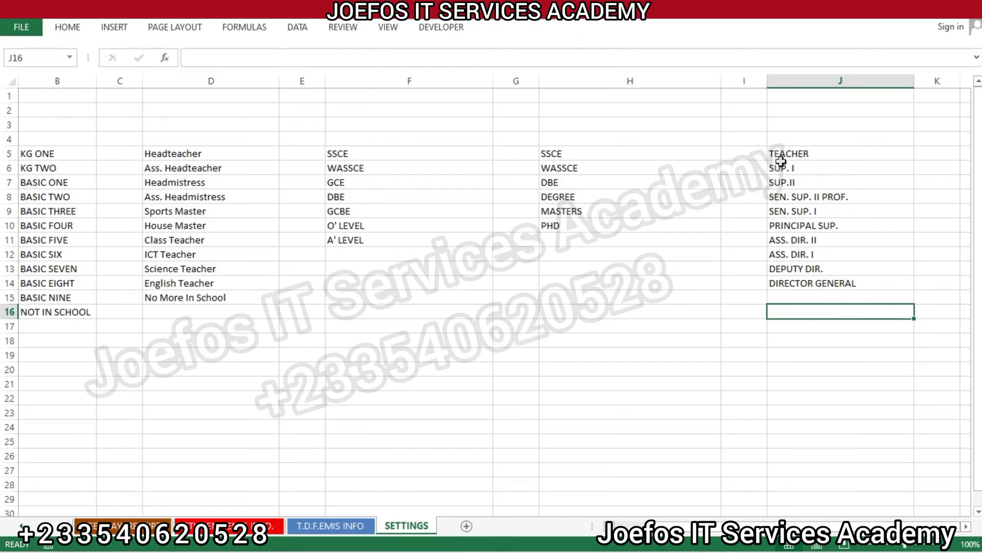
Name the rank list range J5:J15 RANK
{"action": "left_click_drag", "start_coordinate": [777, 150], "coordinate": [862, 297]}
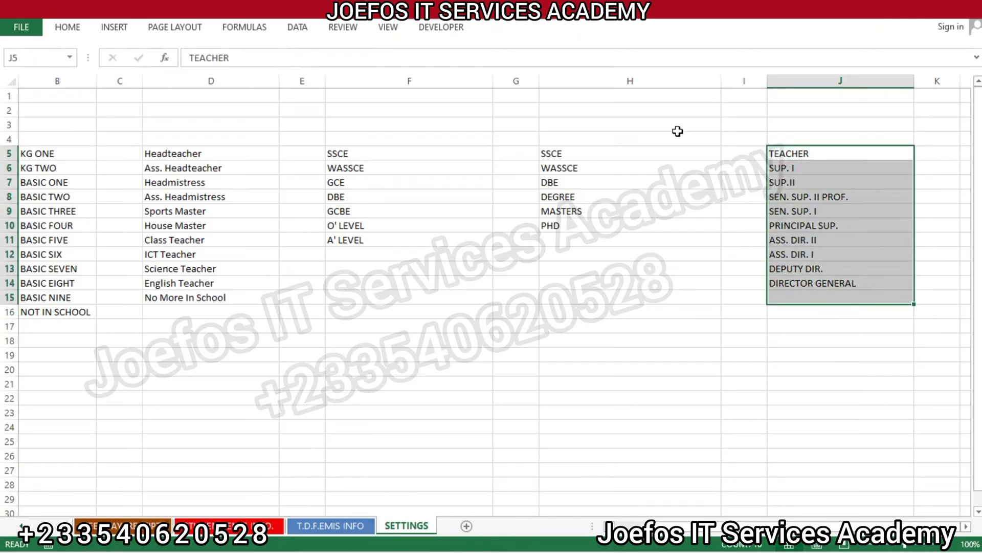
{"action": "left_click", "coordinate": [33, 57]}
{"action": "key", "text": "BackSpace"}
{"action": "type", "text": "RANK"}
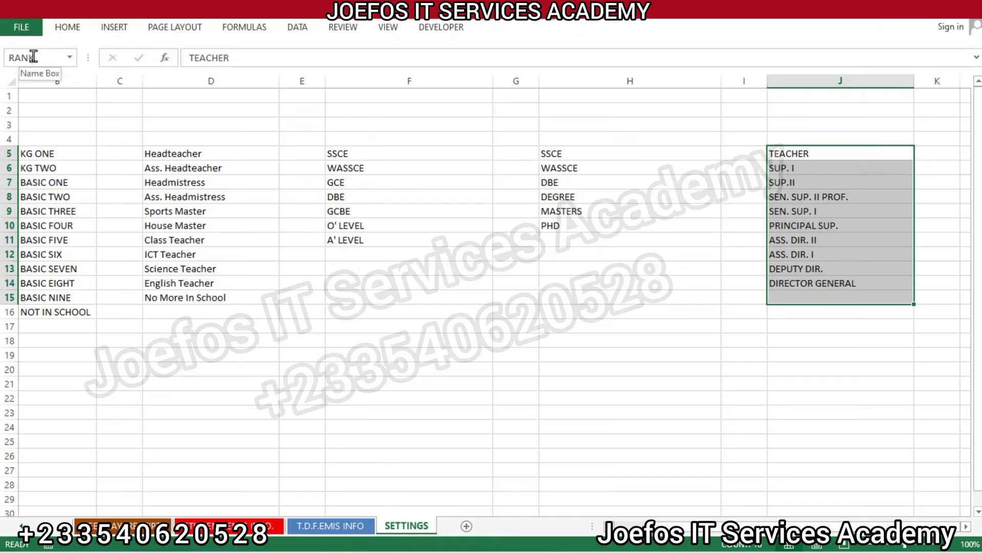
{"action": "left_click", "coordinate": [839, 383]}
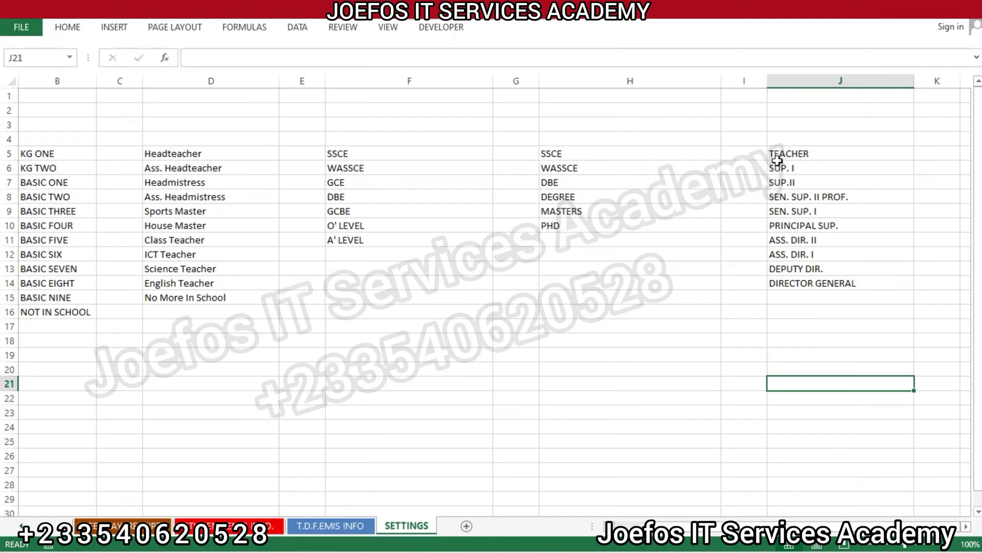
Reselect the rank list range J5:J15 to check its assigned range name
{"action": "left_click_drag", "start_coordinate": [778, 154], "coordinate": [866, 296]}
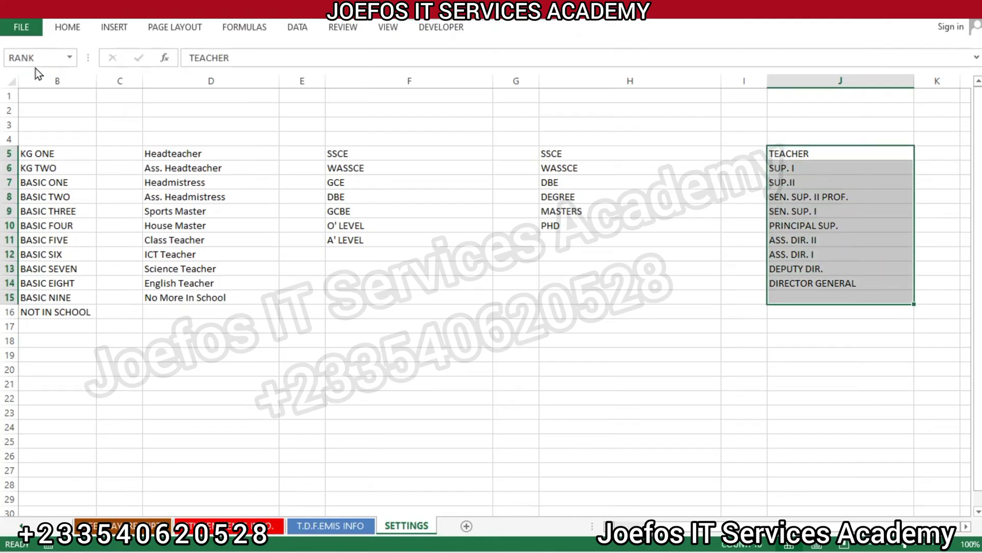
{"action": "left_click", "coordinate": [345, 240]}
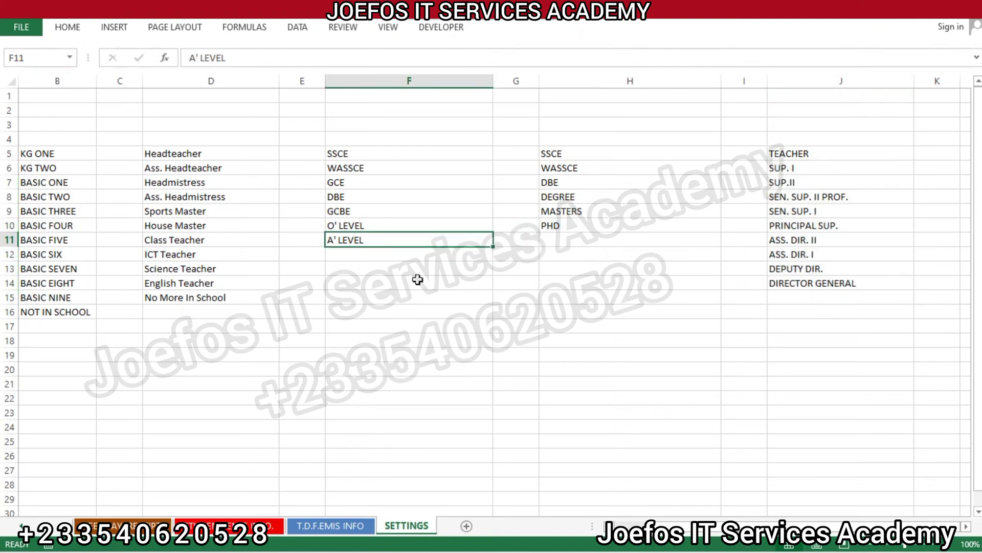
{"action": "left_click", "coordinate": [434, 328]}
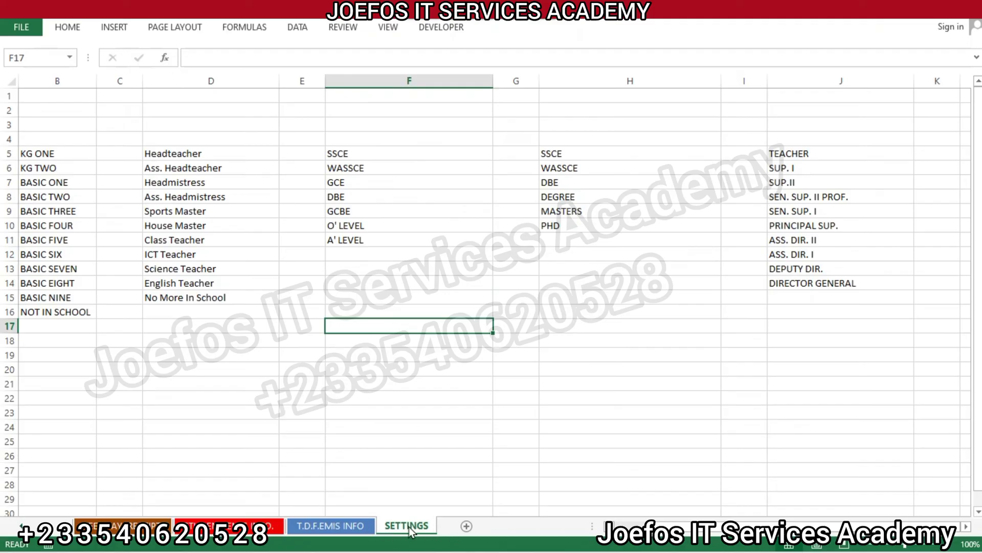
Switch from the SETTINGS sheet to the TEACHERS DETAILS sheet
{"action": "left_click", "coordinate": [21, 525]}
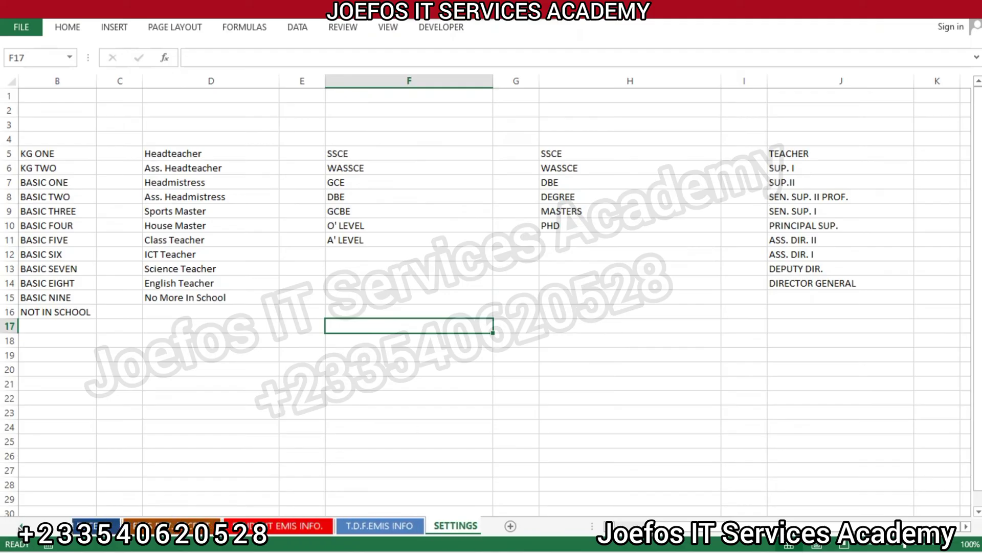
{"action": "left_click", "coordinate": [21, 526]}
{"action": "left_click", "coordinate": [21, 525]}
{"action": "left_click", "coordinate": [21, 525]}
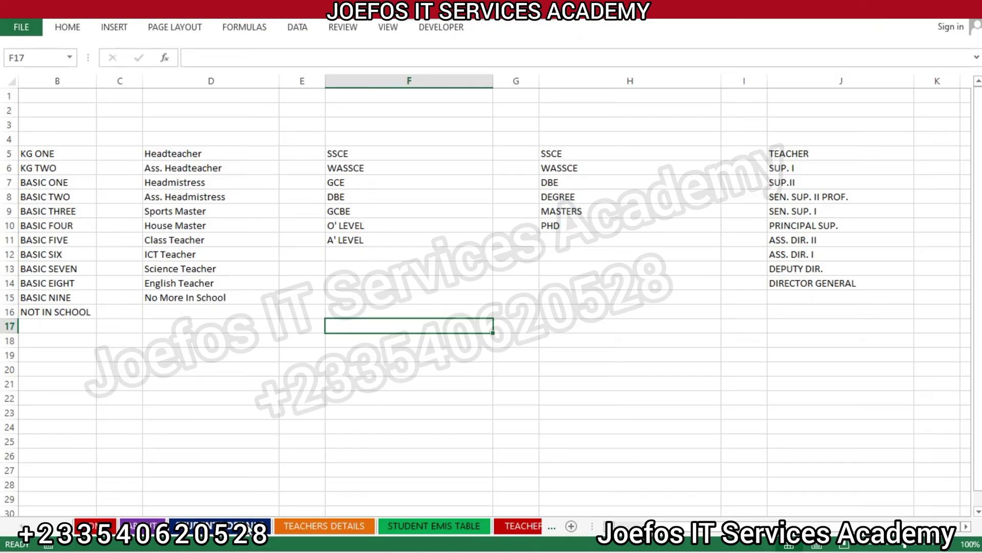
{"action": "left_click", "coordinate": [362, 527]}
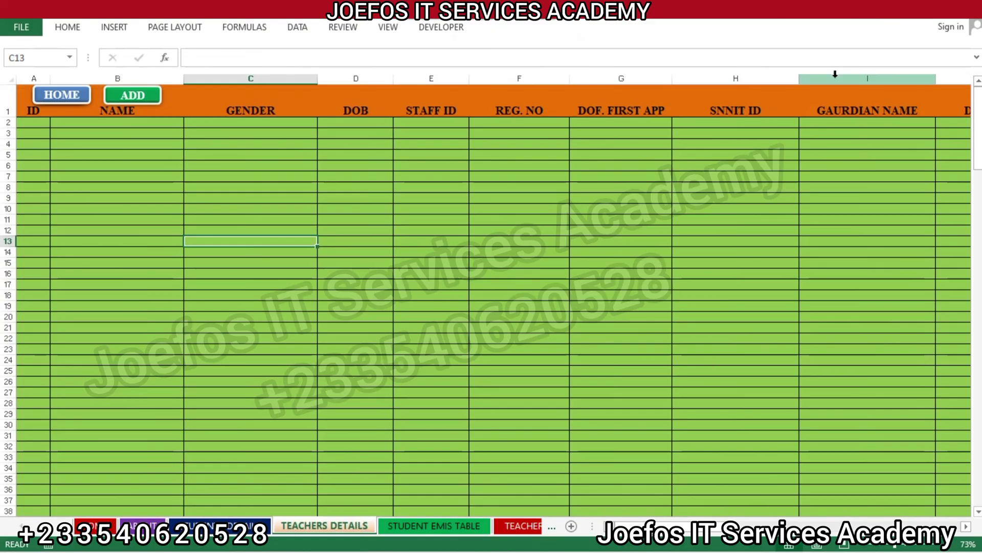
Open the TEACHERS DATA ENTRY FORM in the Visual Basic editor and move the toolbox clear of the ID, NAME and GENDER fields
{"action": "left_click", "coordinate": [446, 28]}
{"action": "left_click", "coordinate": [16, 75]}
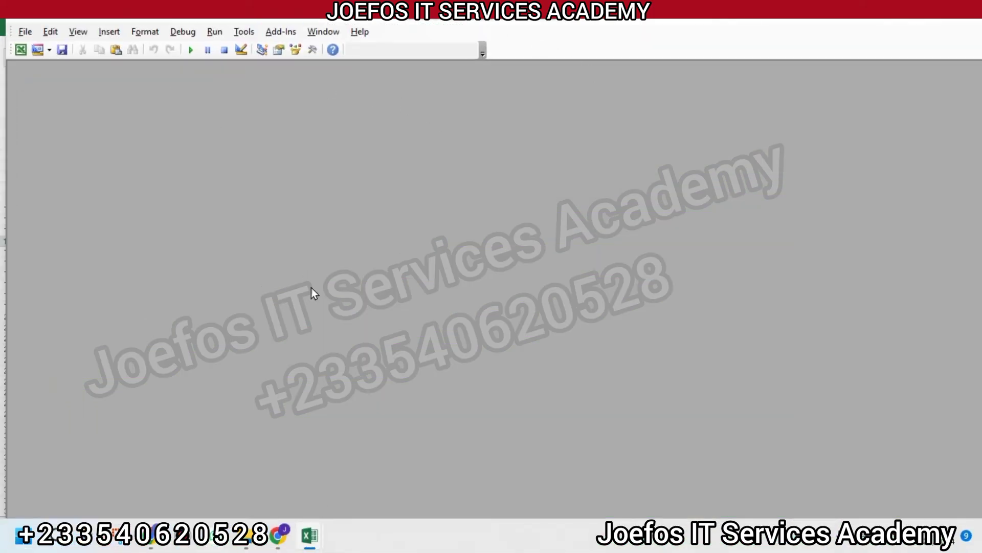
{"action": "mouse_move", "coordinate": [310, 538]}
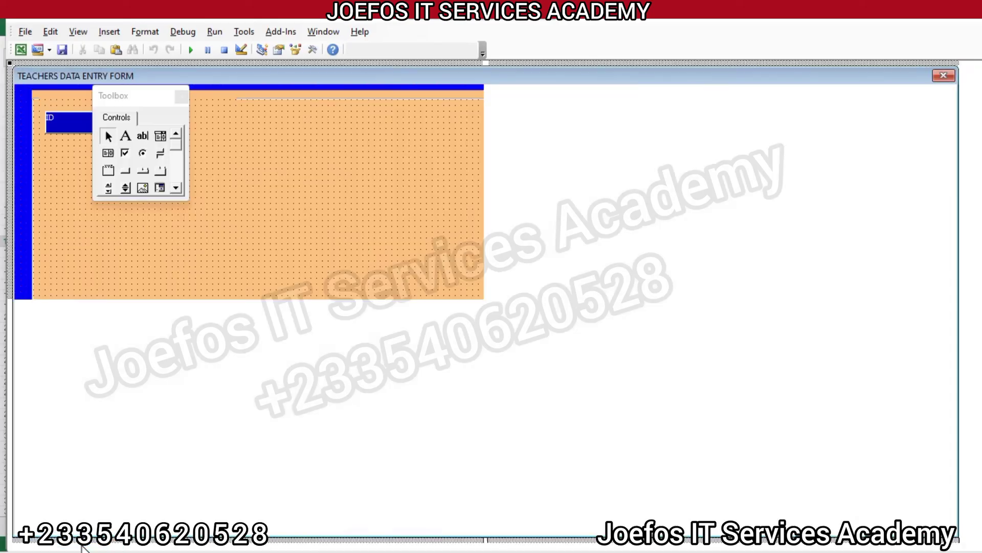
{"action": "left_click", "coordinate": [85, 540]}
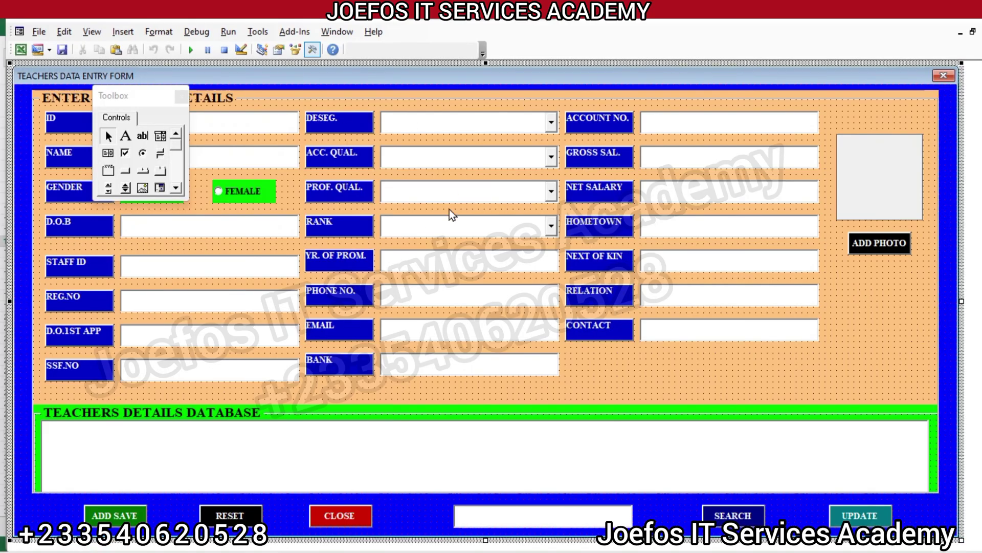
{"action": "left_click_drag", "start_coordinate": [142, 96], "coordinate": [828, 12]}
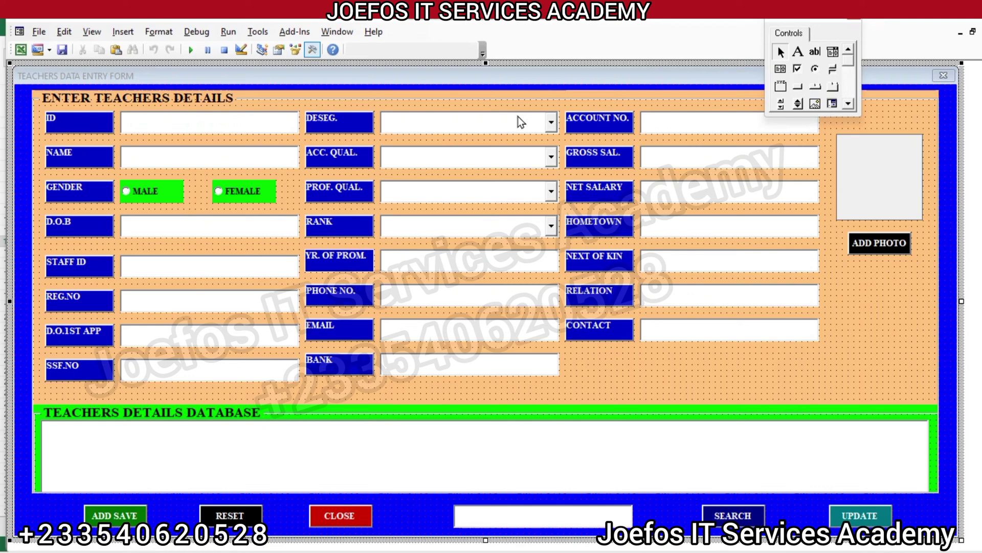
Set the RowSource property of the DESEG. combo box to the named range DESIG
{"action": "left_click", "coordinate": [517, 116]}
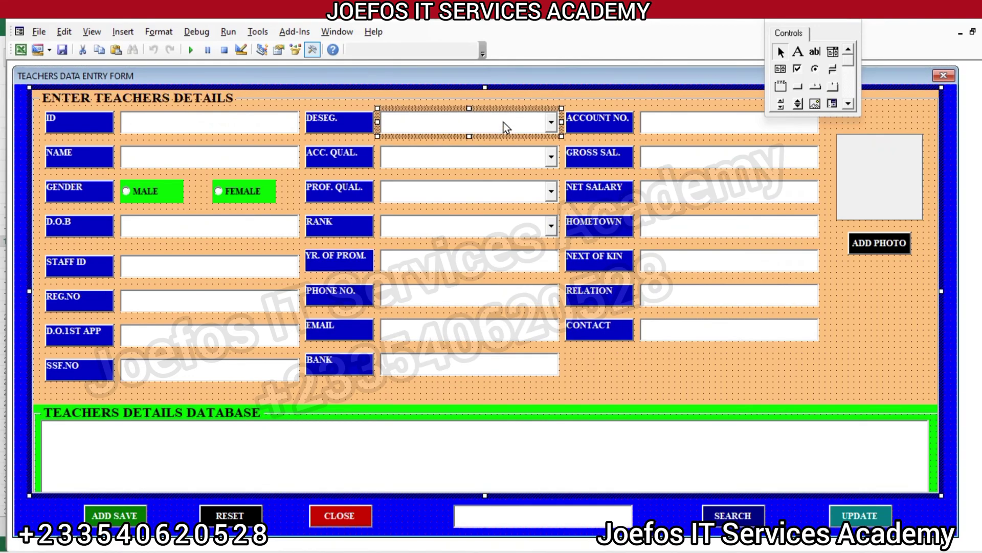
{"action": "right_click", "coordinate": [503, 121]}
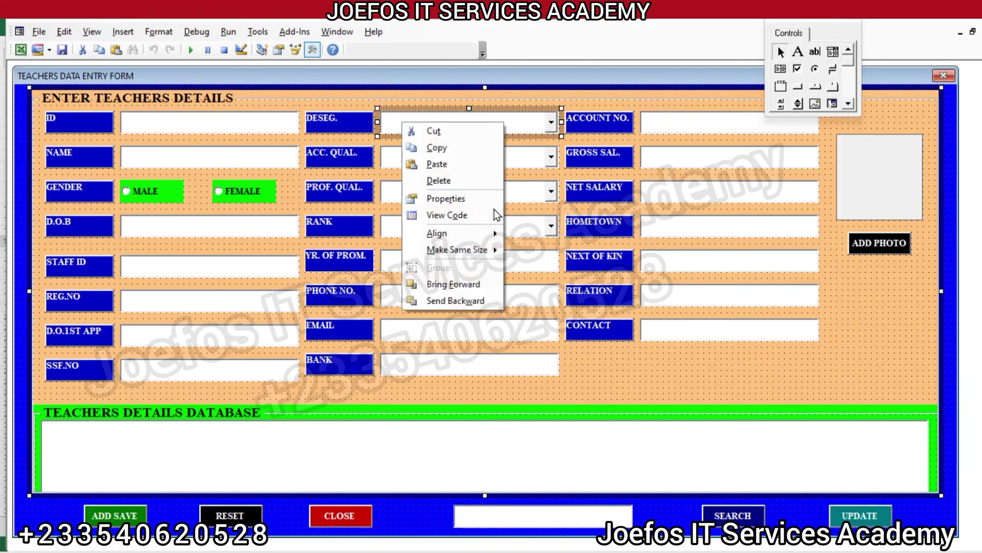
{"action": "left_click", "coordinate": [475, 197]}
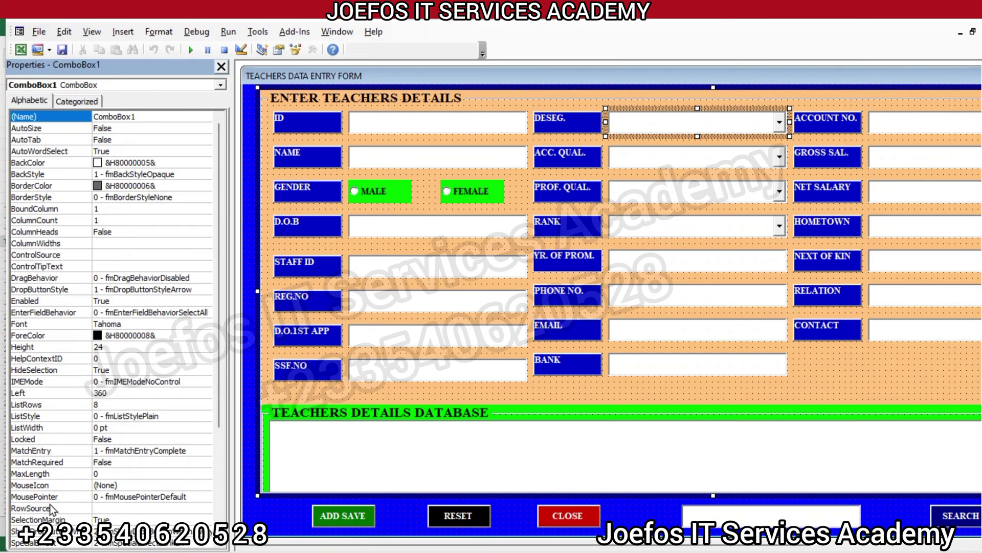
{"action": "left_click", "coordinate": [102, 507]}
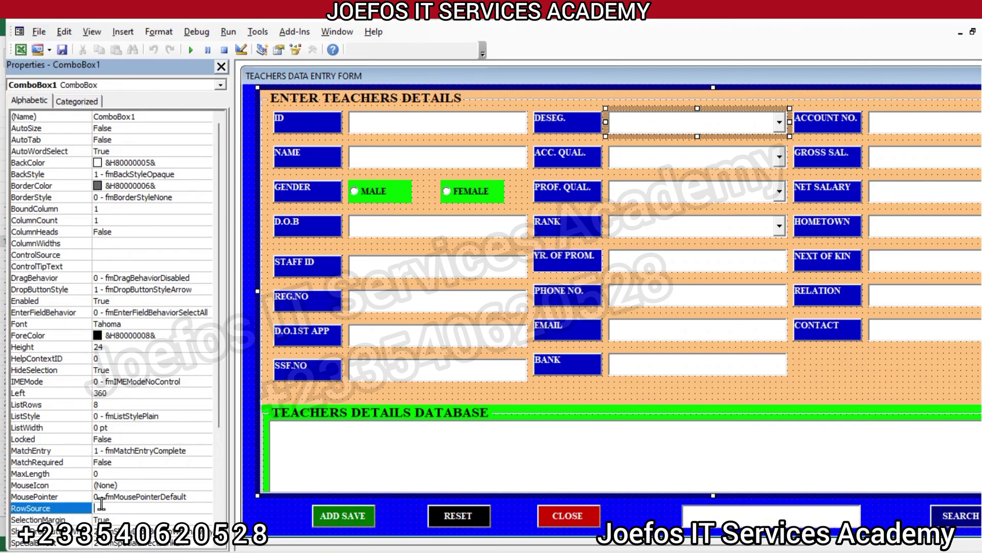
{"action": "type", "text": "DE"}
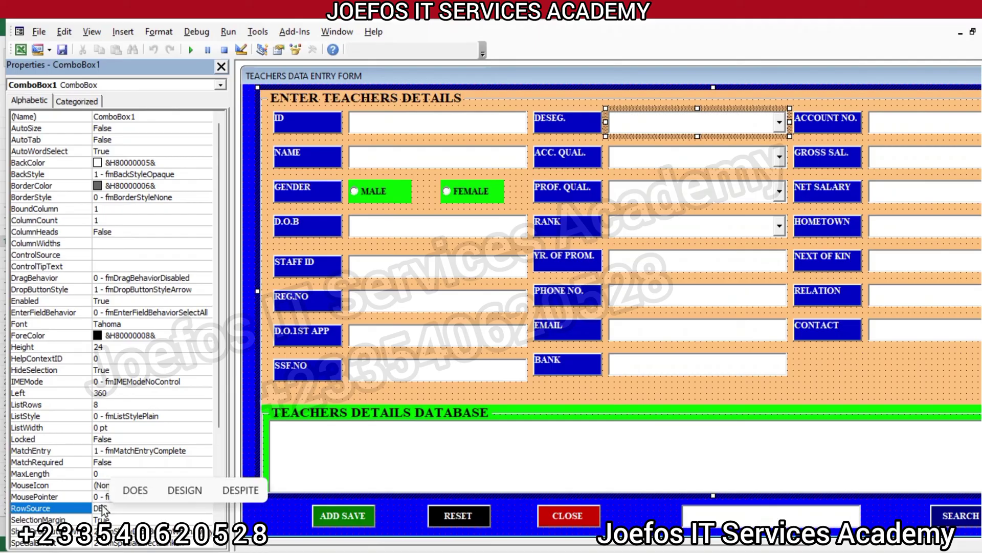
{"action": "type", "text": "SIG"}
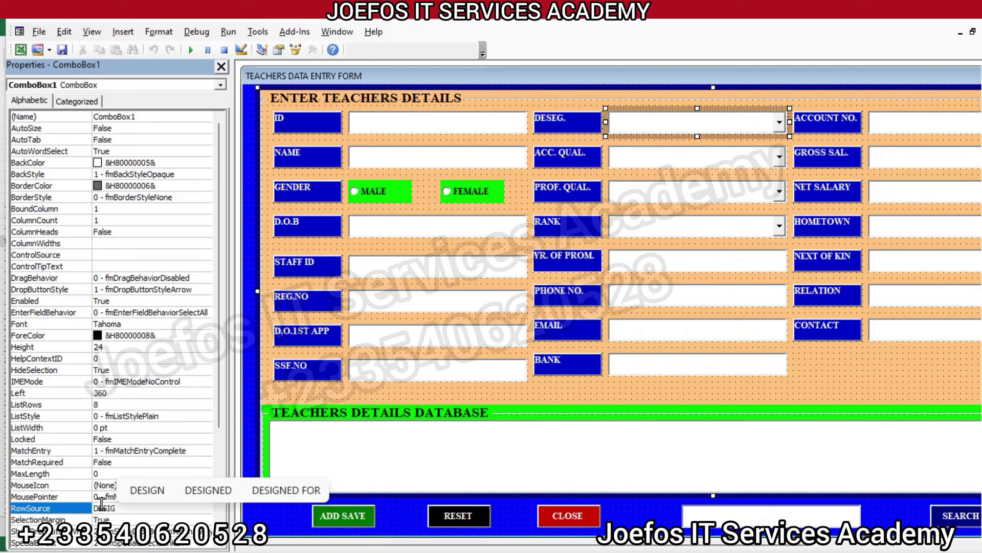
{"action": "key", "text": "Return"}
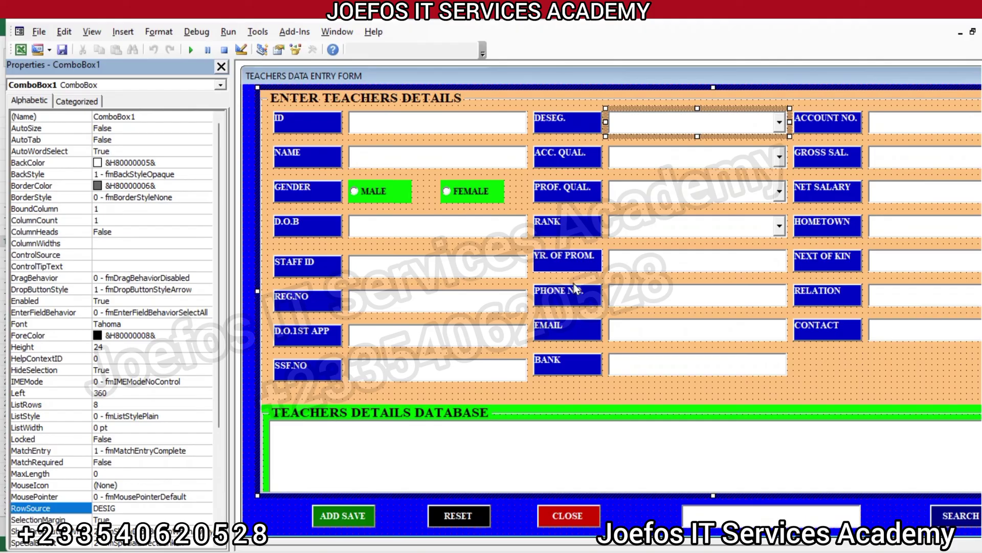
Set the RowSource property of the ACC. QUAL. combo box to the named range ACC
{"action": "left_click", "coordinate": [771, 161]}
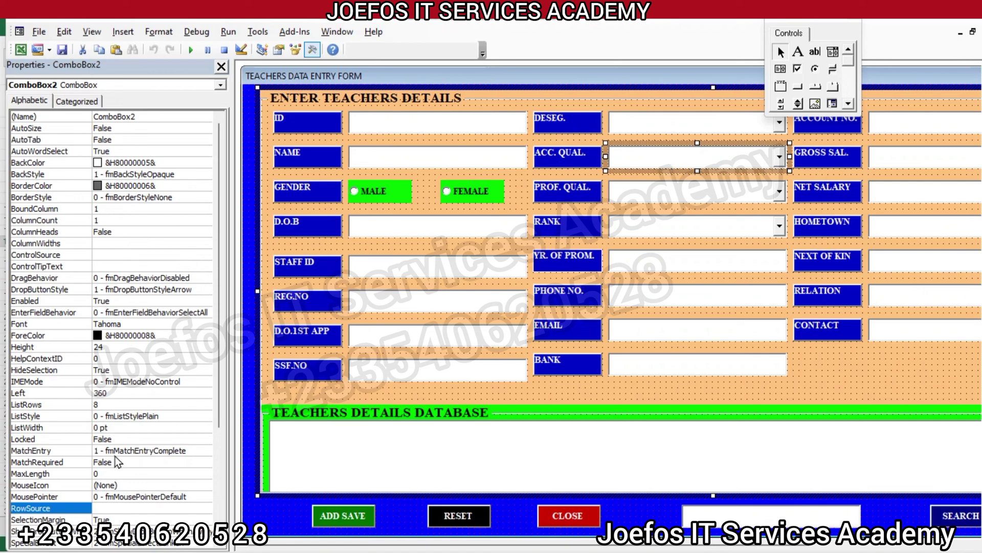
{"action": "left_click", "coordinate": [112, 506]}
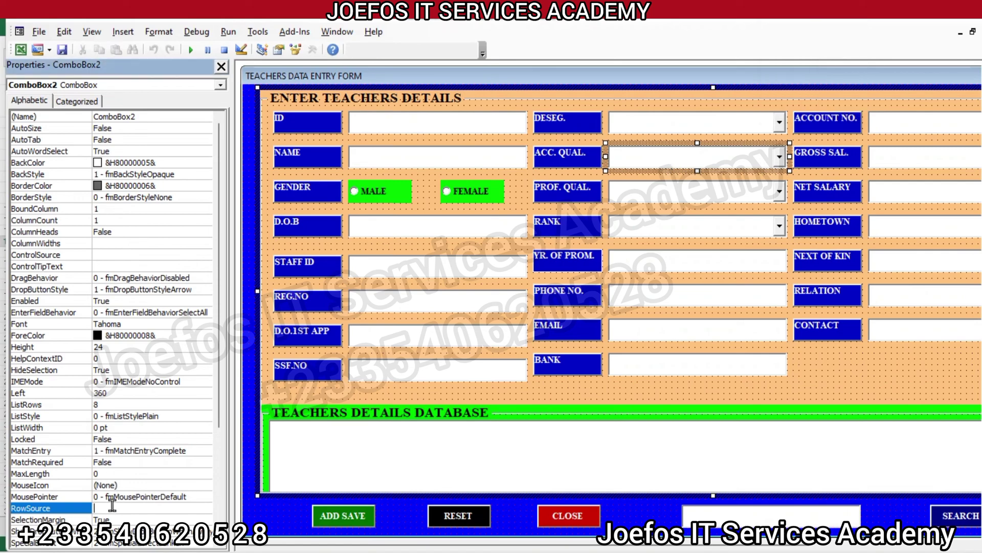
{"action": "type", "text": "ACC"}
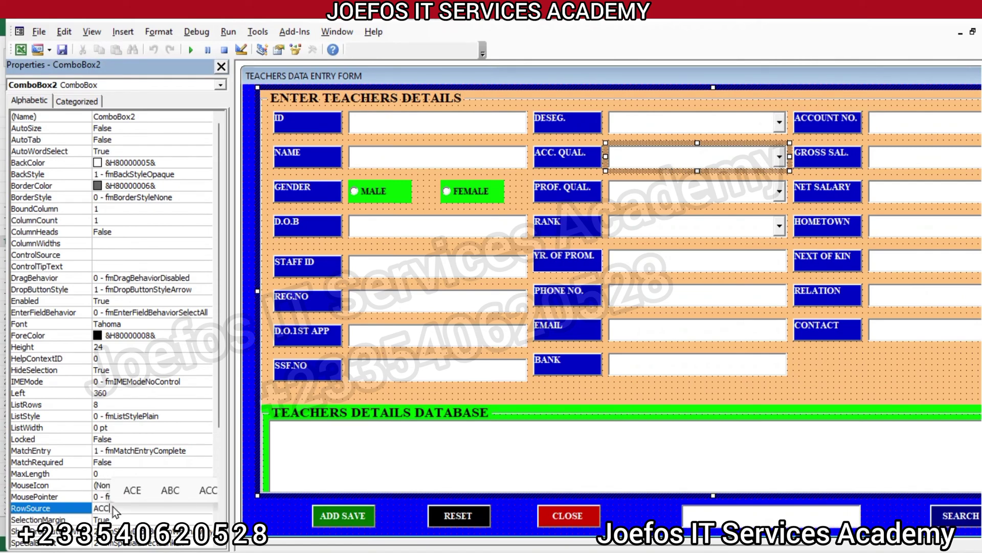
{"action": "key", "text": "Return"}
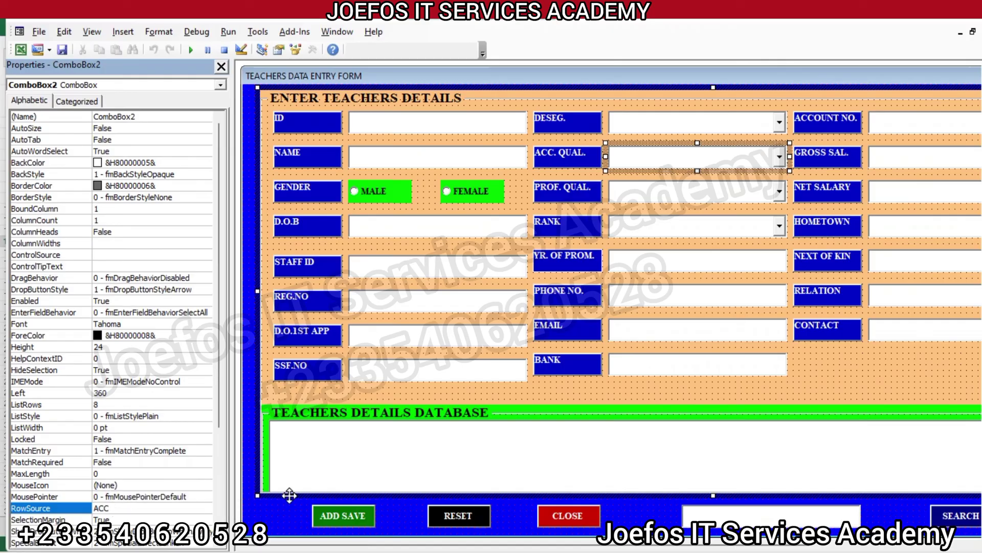
Set the RowSource property of the PROF. QUAL. combo box to the named range PROF
{"action": "left_click", "coordinate": [676, 192]}
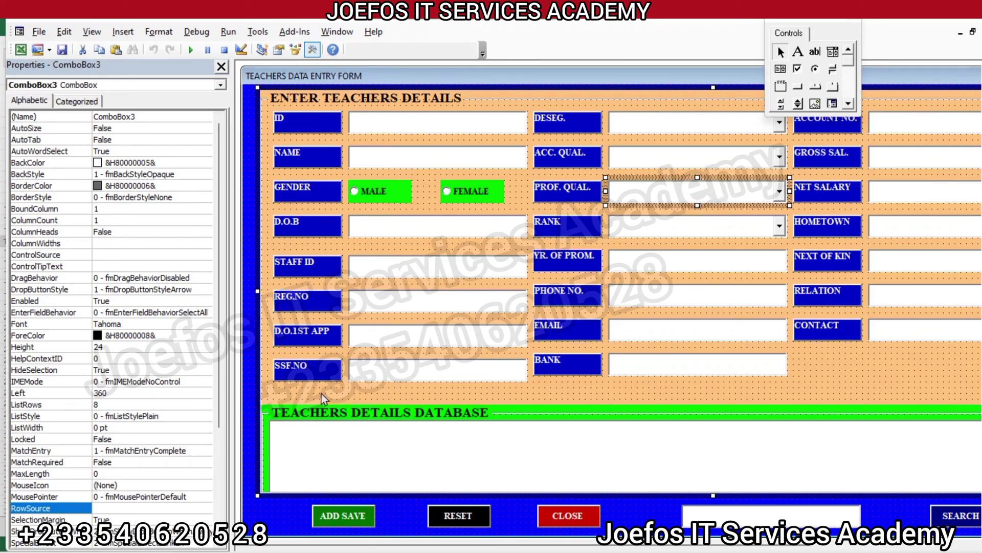
{"action": "left_click", "coordinate": [102, 507]}
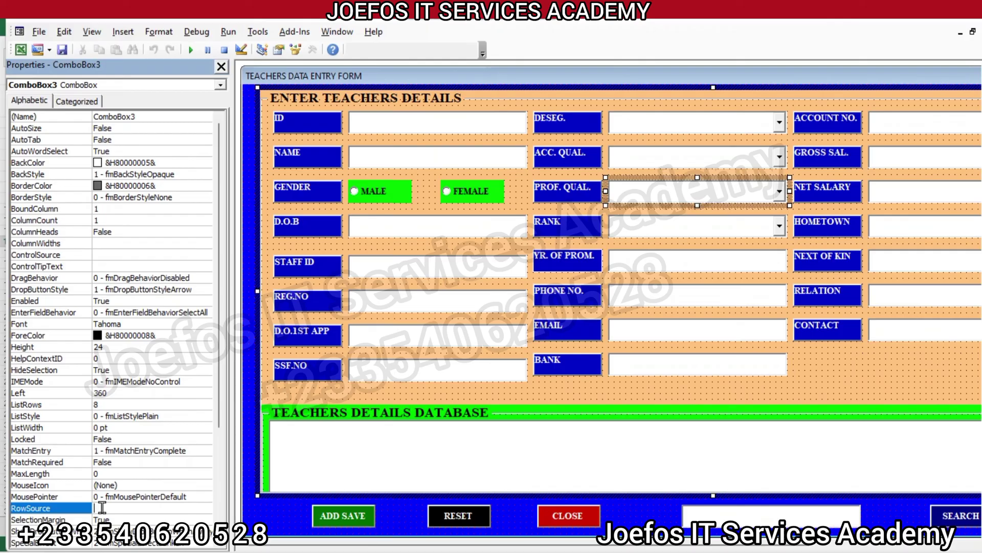
{"action": "type", "text": "PROF"}
Set the RowSource property of the RANK combo box to the named range RANK
{"action": "left_click", "coordinate": [637, 225]}
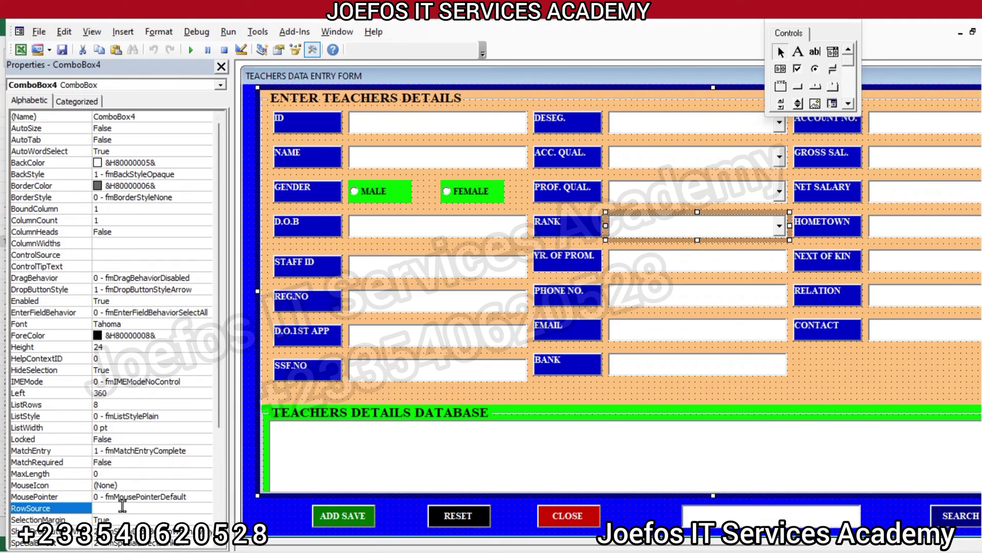
{"action": "left_click", "coordinate": [112, 507]}
{"action": "type", "text": "RANK"}
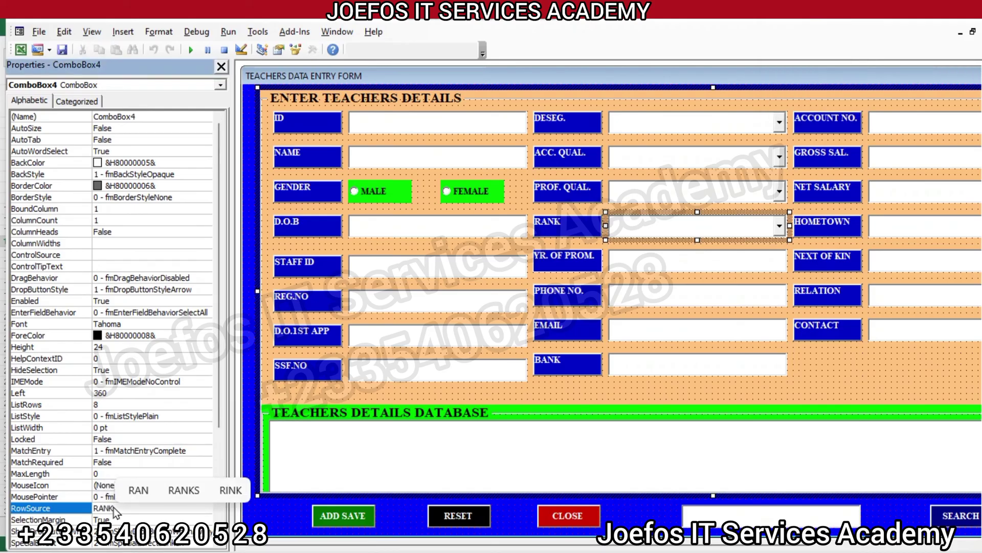
{"action": "key", "text": "Return"}
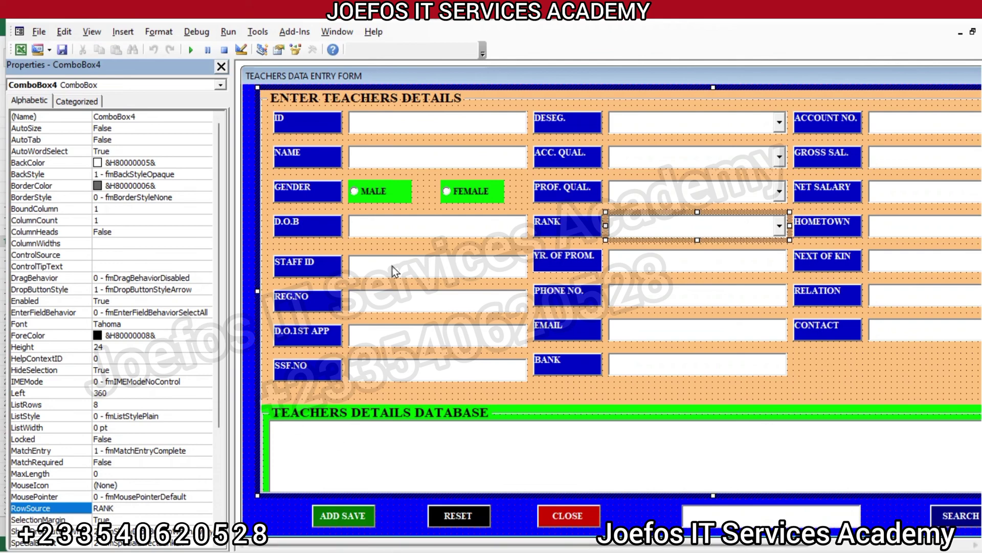
Run the teachers data entry form and check the choices offered by the DESEG. and ACC. QUAL. lists
{"action": "left_click", "coordinate": [731, 389]}
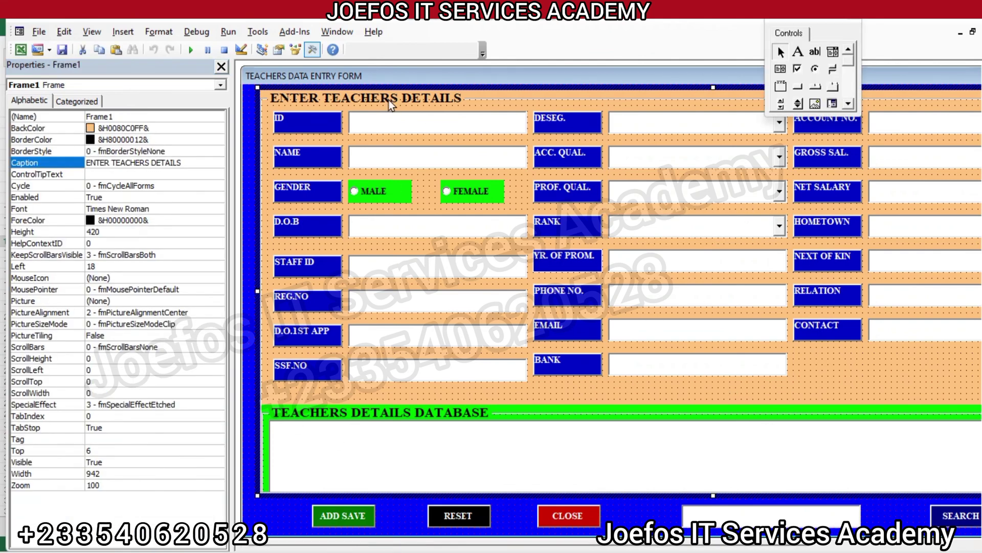
{"action": "left_click", "coordinate": [236, 39]}
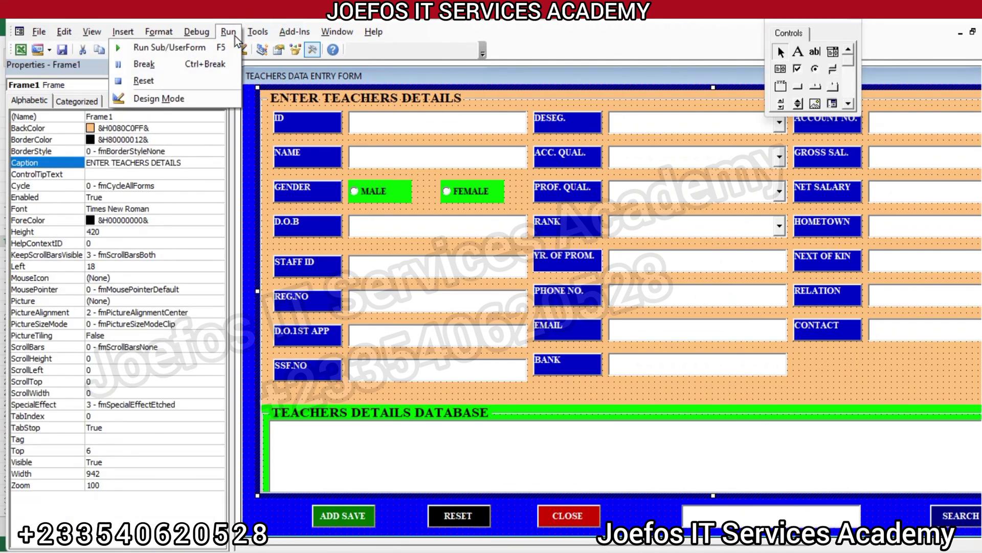
{"action": "left_click", "coordinate": [207, 43]}
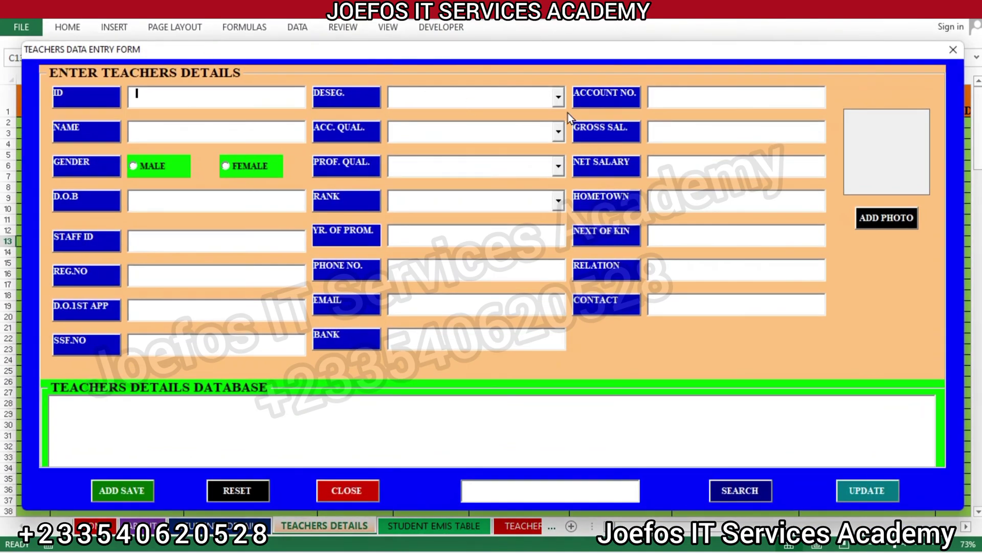
{"action": "left_click", "coordinate": [560, 100]}
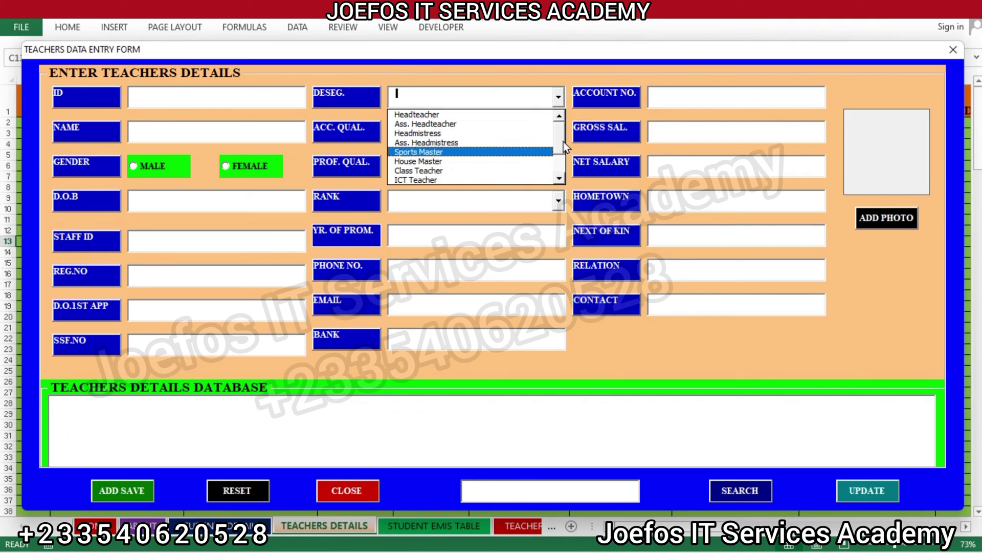
{"action": "left_click_drag", "start_coordinate": [563, 142], "coordinate": [564, 172]}
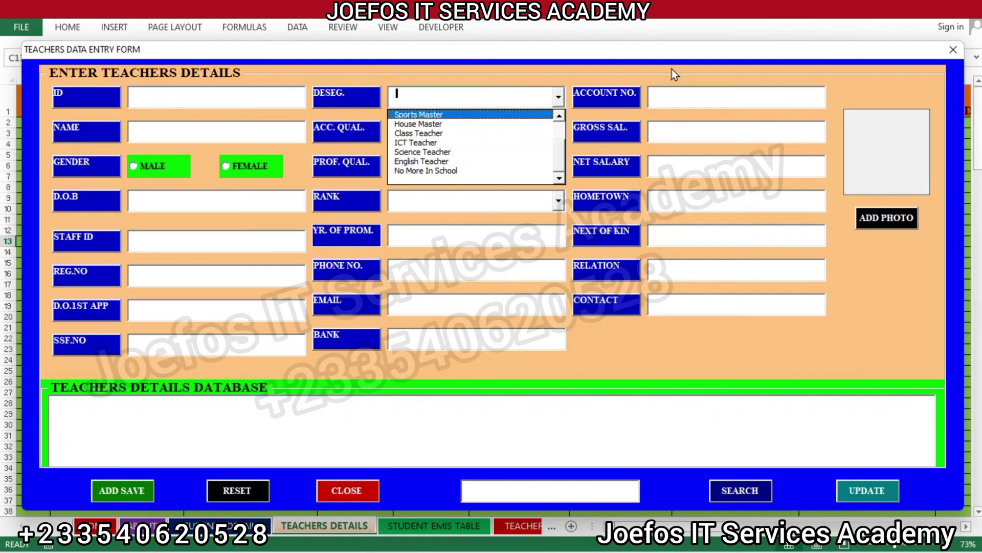
{"action": "left_click", "coordinate": [705, 352]}
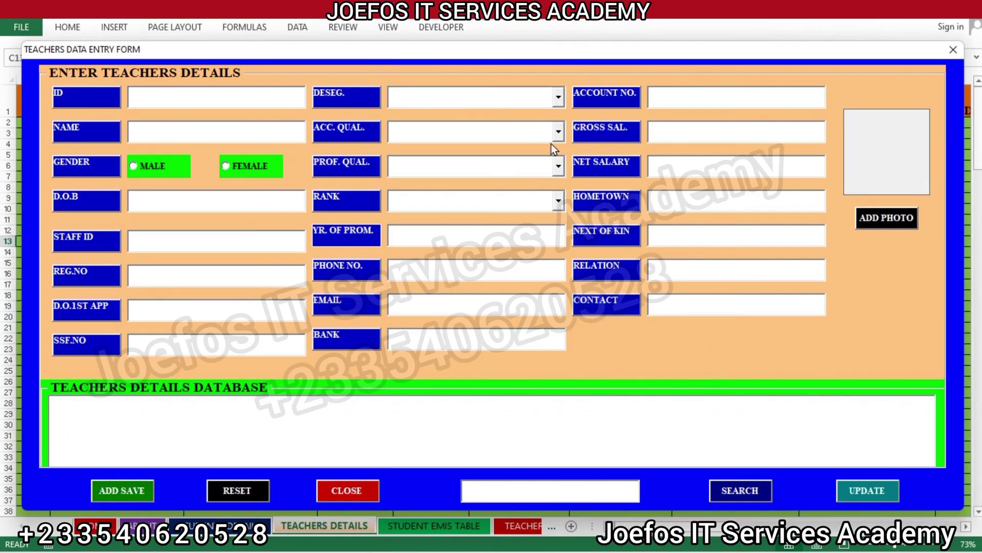
{"action": "left_click", "coordinate": [558, 132]}
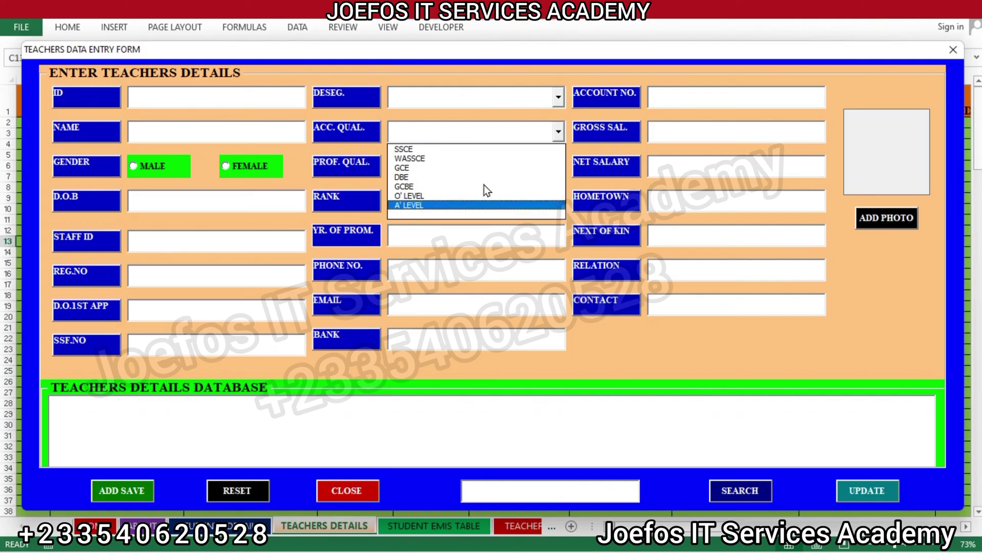
{"action": "left_click", "coordinate": [710, 354]}
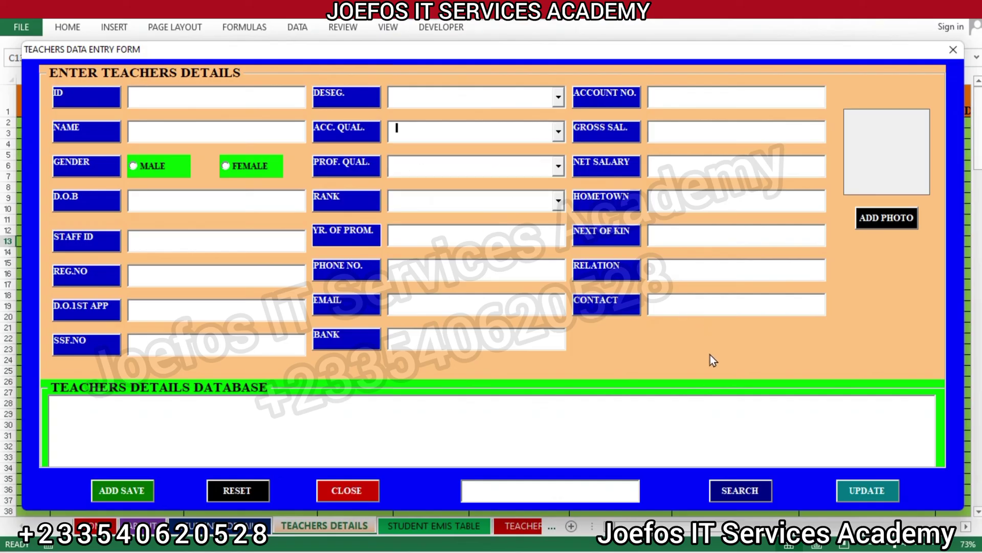
Test the form's lists by choosing DBE for PROF. QUAL., Headmistress for DESEG., O' LEVEL for ACC. QUAL. and SEN. SUP. I for RANK
{"action": "left_click", "coordinate": [558, 166]}
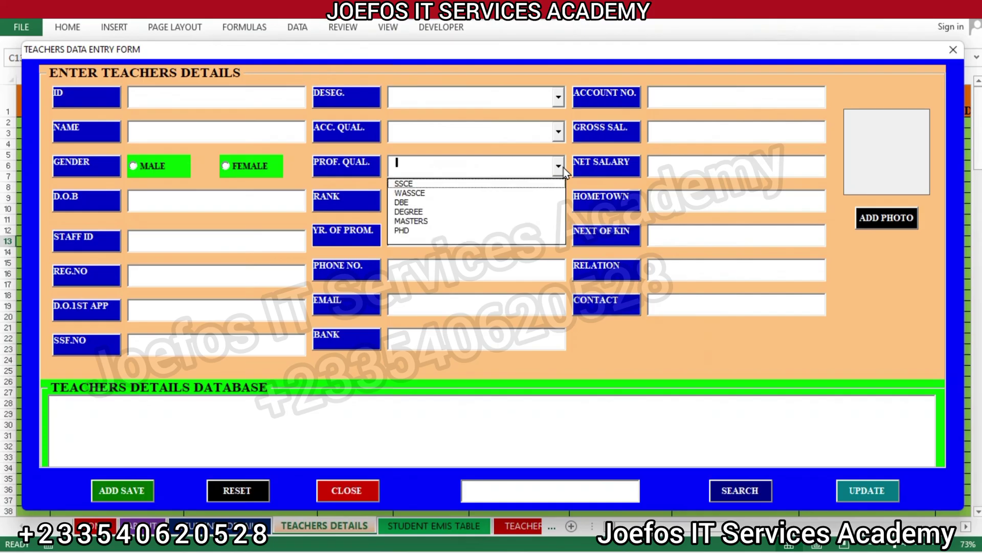
{"action": "left_click", "coordinate": [511, 202]}
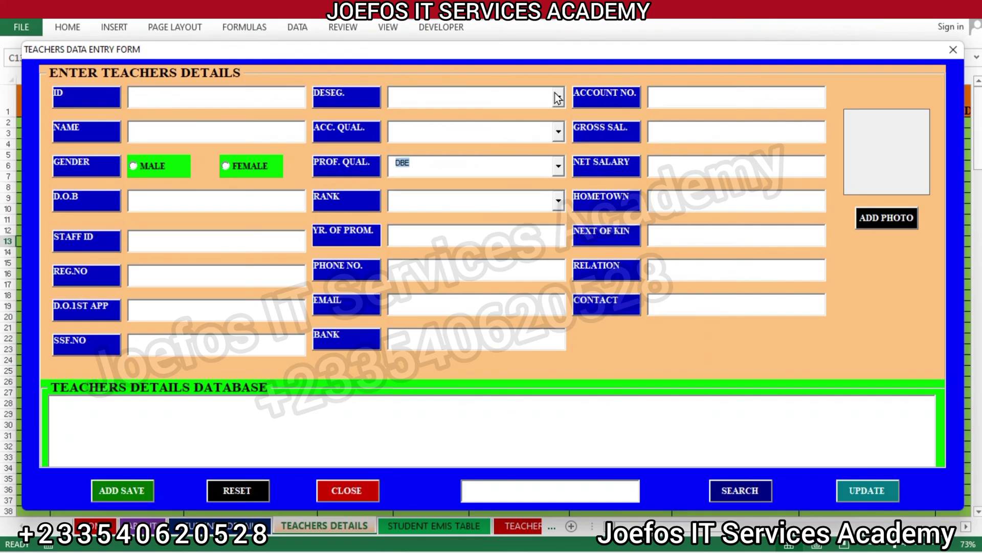
{"action": "left_click", "coordinate": [558, 96]}
{"action": "left_click", "coordinate": [498, 109]}
{"action": "left_click", "coordinate": [559, 97]}
{"action": "left_click", "coordinate": [501, 135]}
{"action": "left_click", "coordinate": [558, 132]}
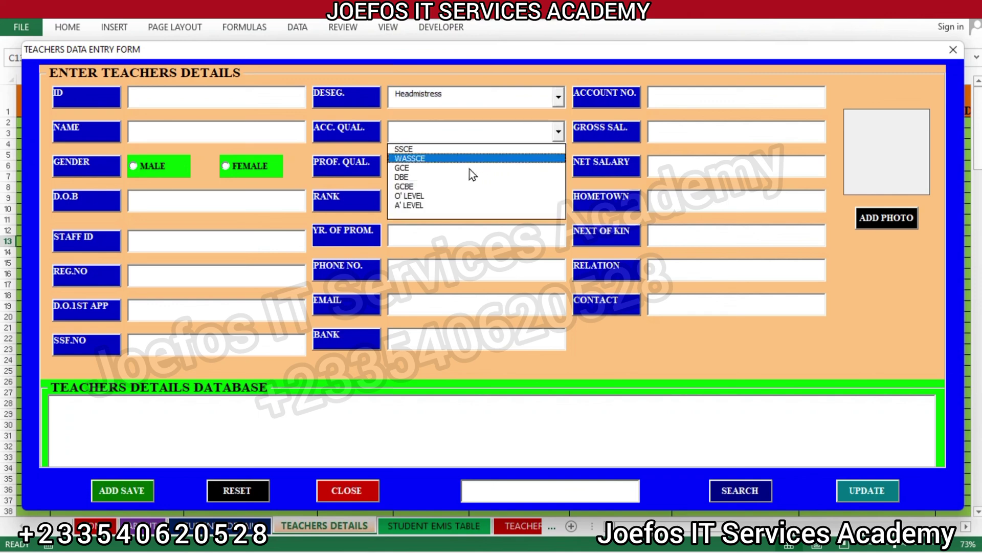
{"action": "left_click", "coordinate": [436, 193]}
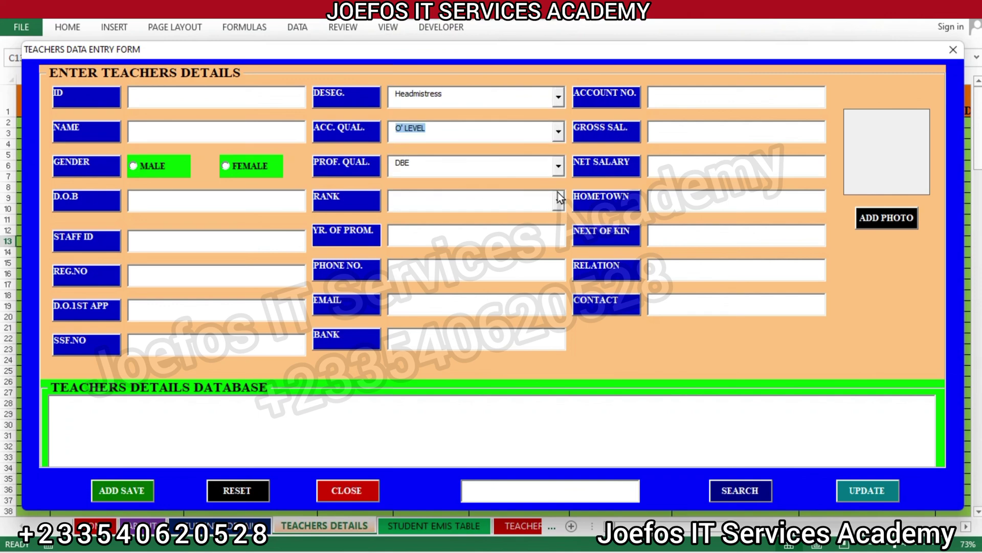
{"action": "left_click", "coordinate": [558, 200]}
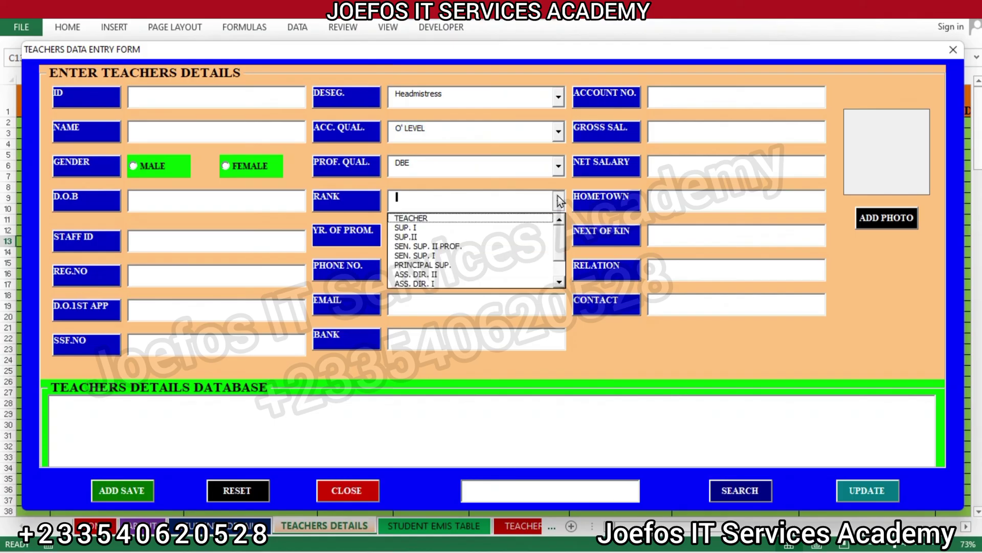
{"action": "left_click", "coordinate": [468, 253]}
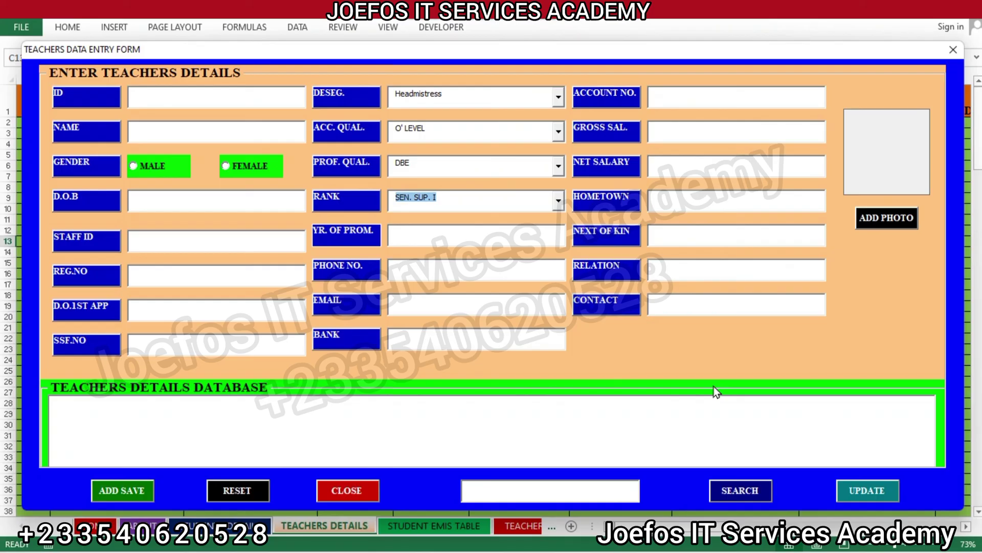
Close the running teachers data entry form and save the workbook, accepting the personal information warning
{"action": "left_click", "coordinate": [953, 50]}
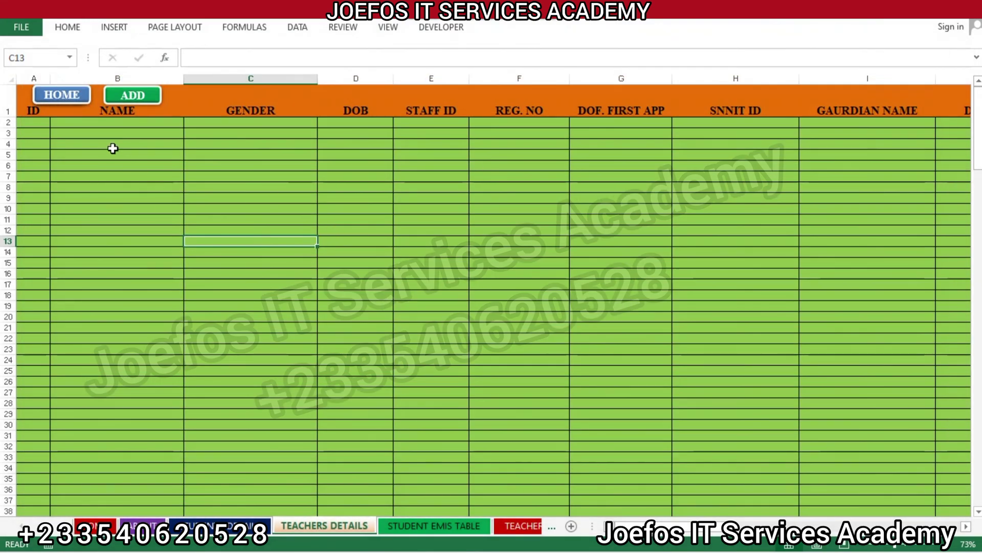
{"action": "key", "text": "ctrl+s"}
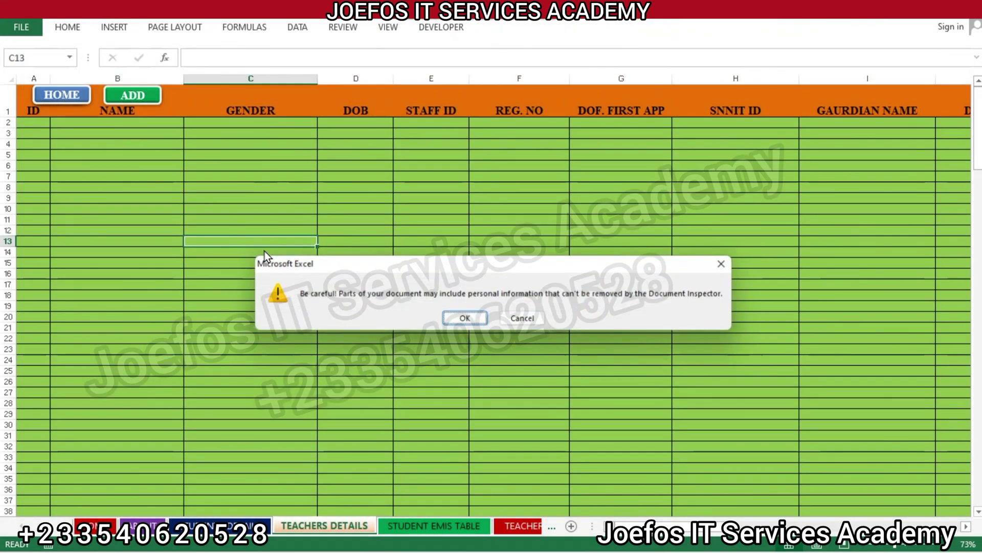
{"action": "left_click", "coordinate": [466, 320]}
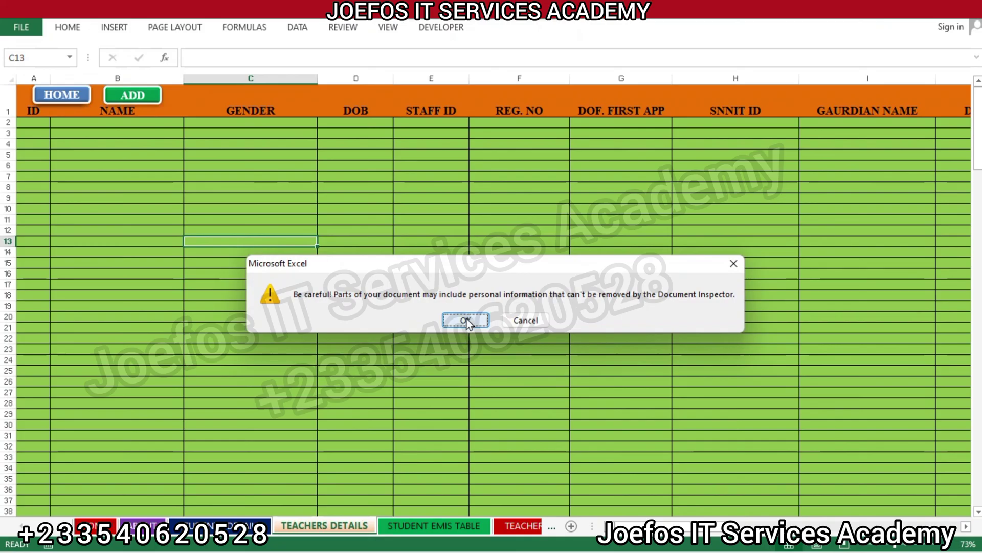